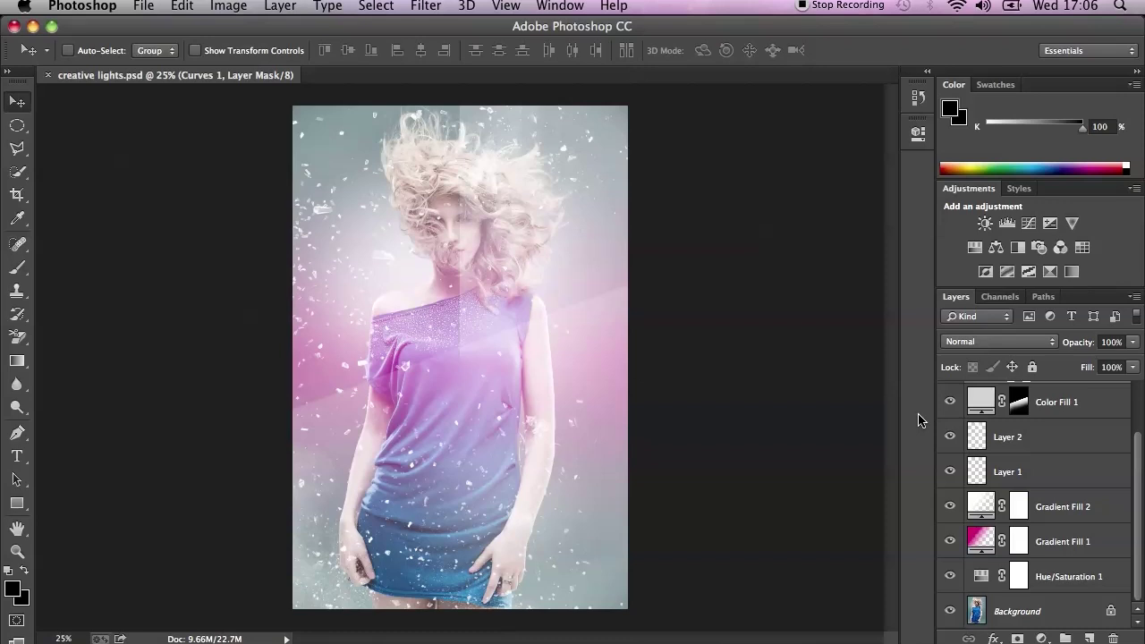
- Add a new layer with the shortcut and toggle Layer 3's visibility off and back on
scroll(1020, 453, up, 2)
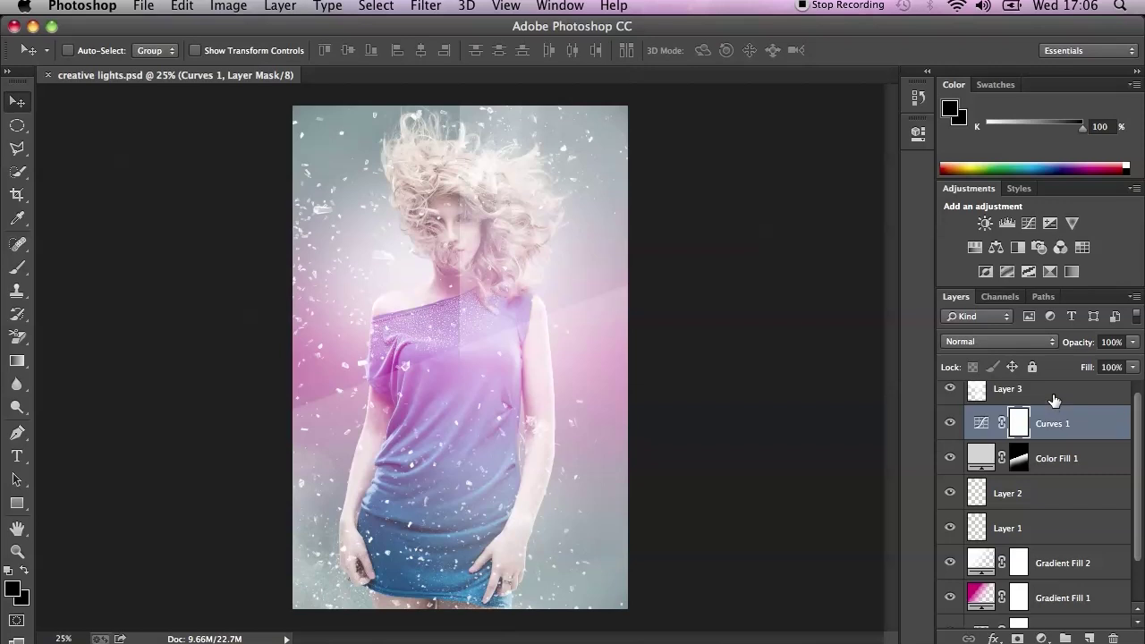
scroll(1055, 401, down, 2)
scroll(1055, 401, up, 3)
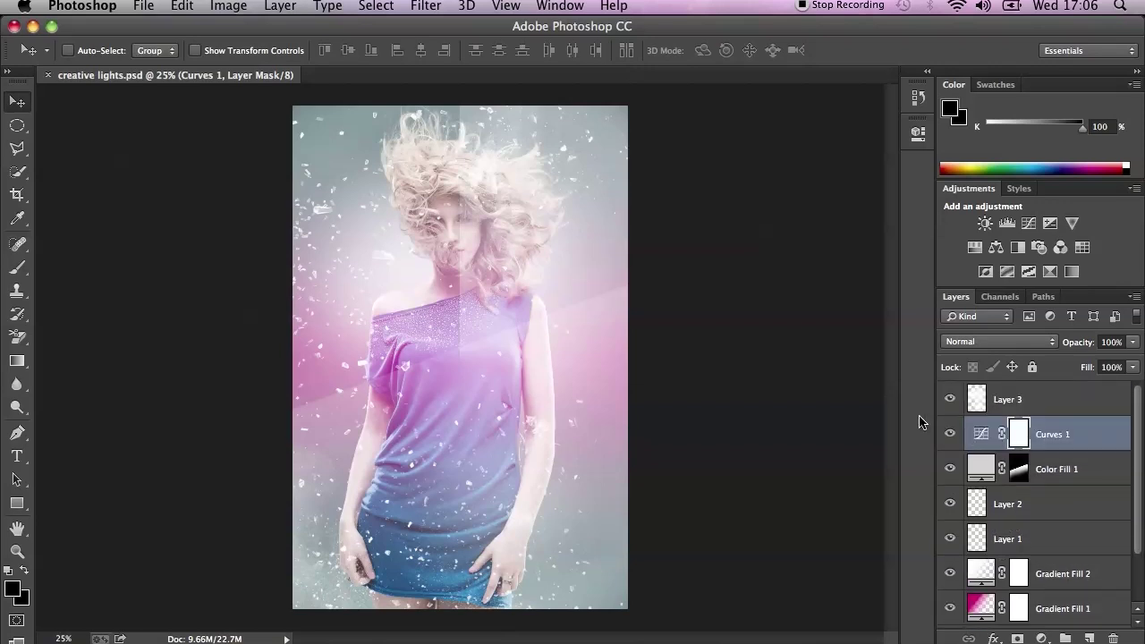
scroll(971, 438, down, 3)
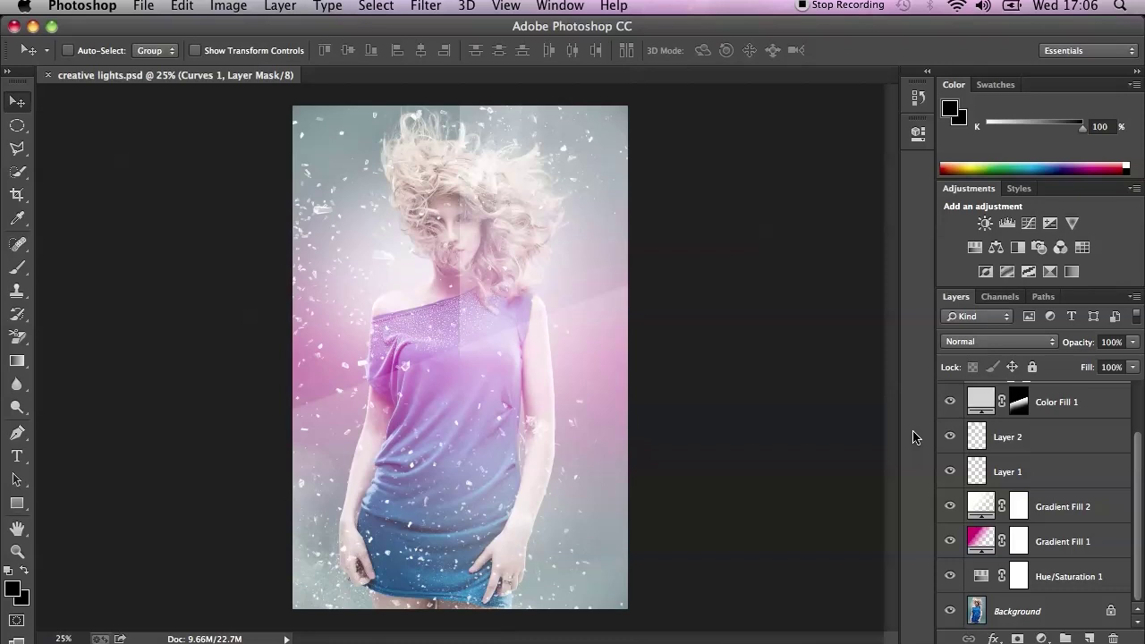
scroll(1029, 427, up, 2)
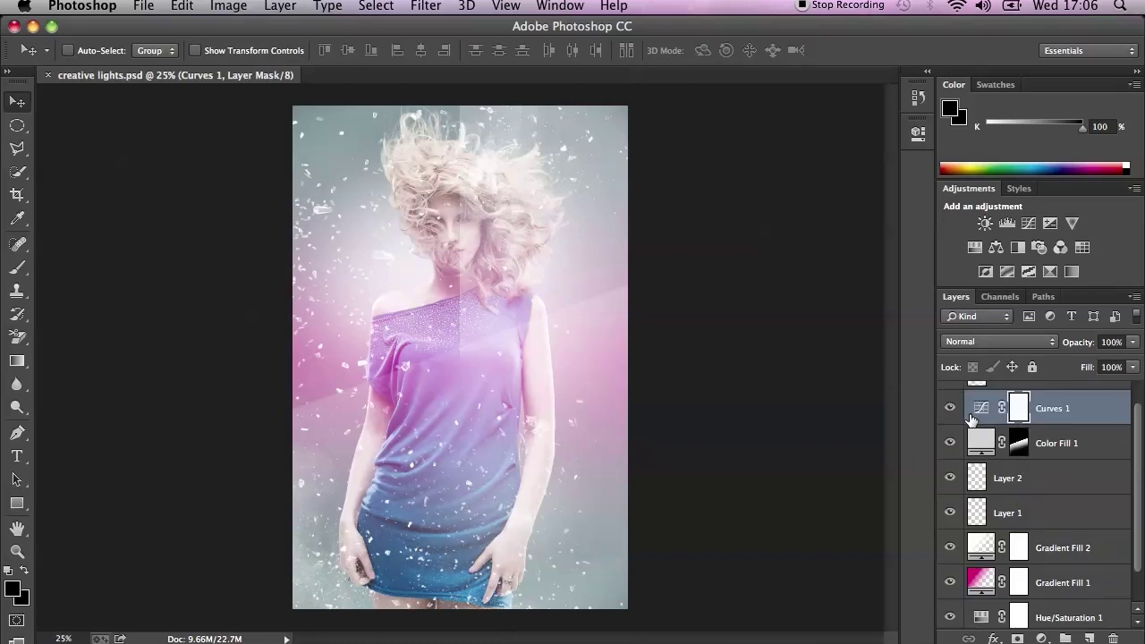
key(super+shift+alt+n)
click(952, 399)
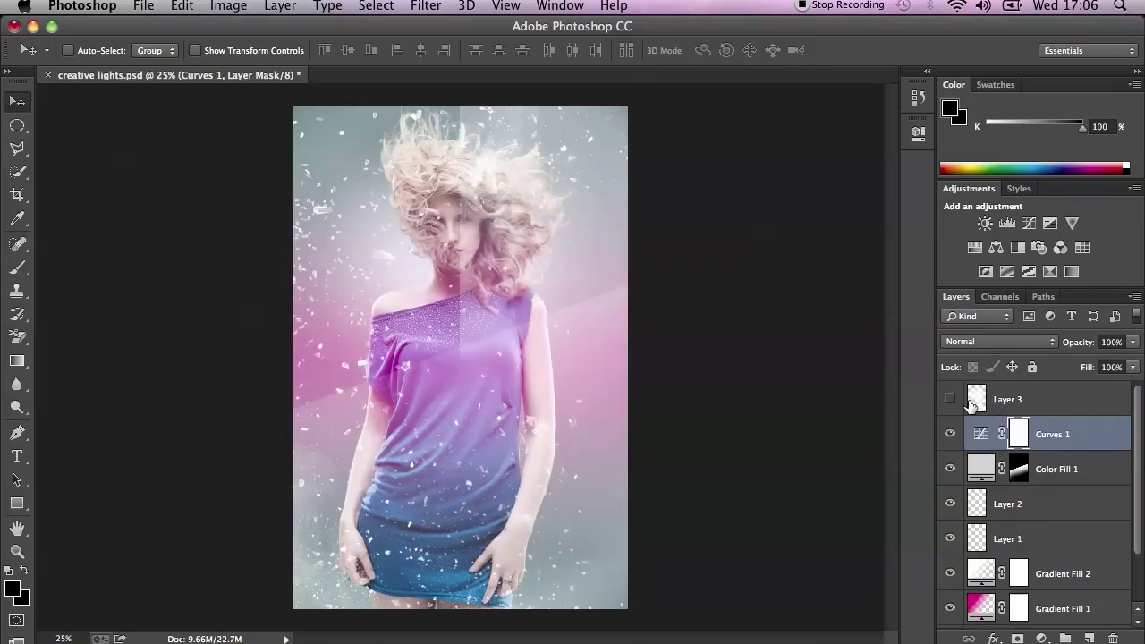
click(952, 399)
- Duplicate the Background layer as 'Background copy'
scroll(1135, 436, down, 2)
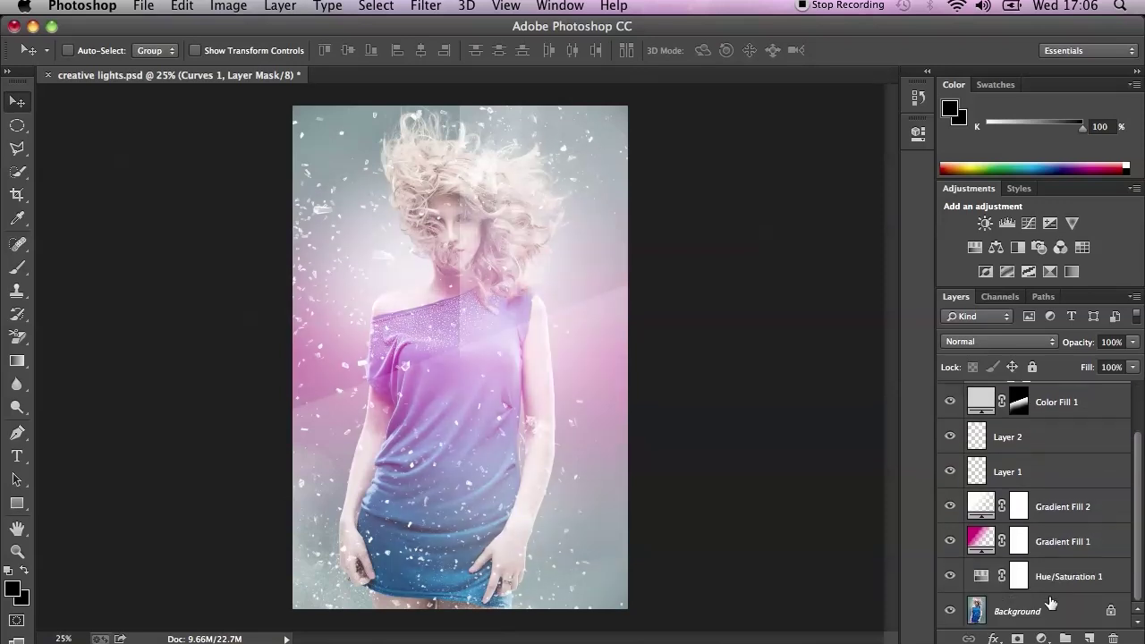
click(1045, 611)
right_click(1038, 615)
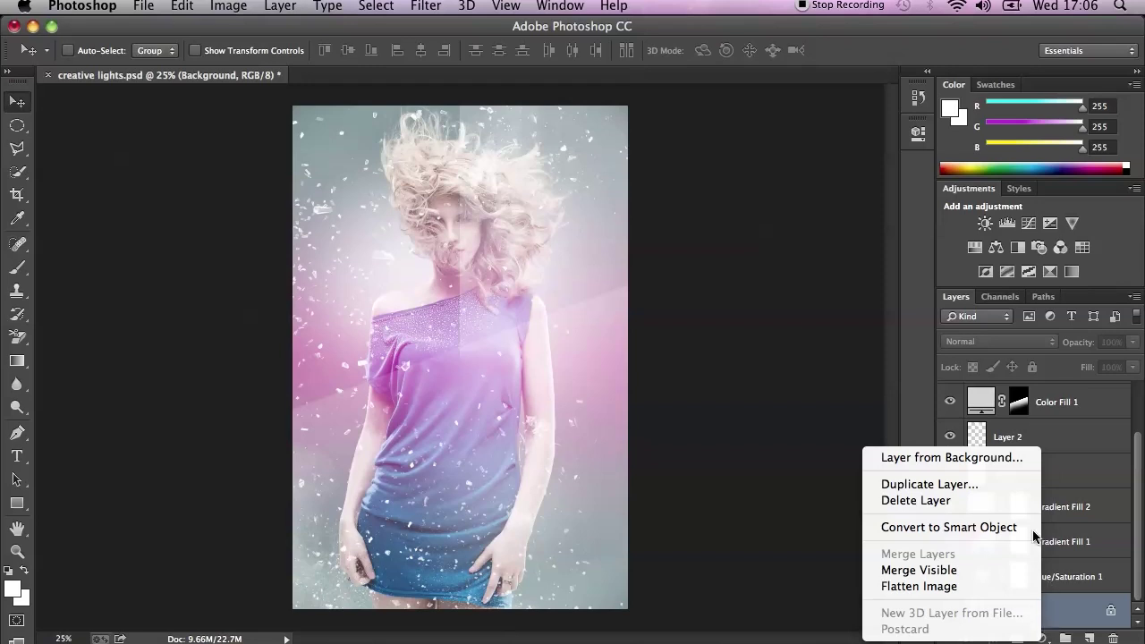
click(973, 484)
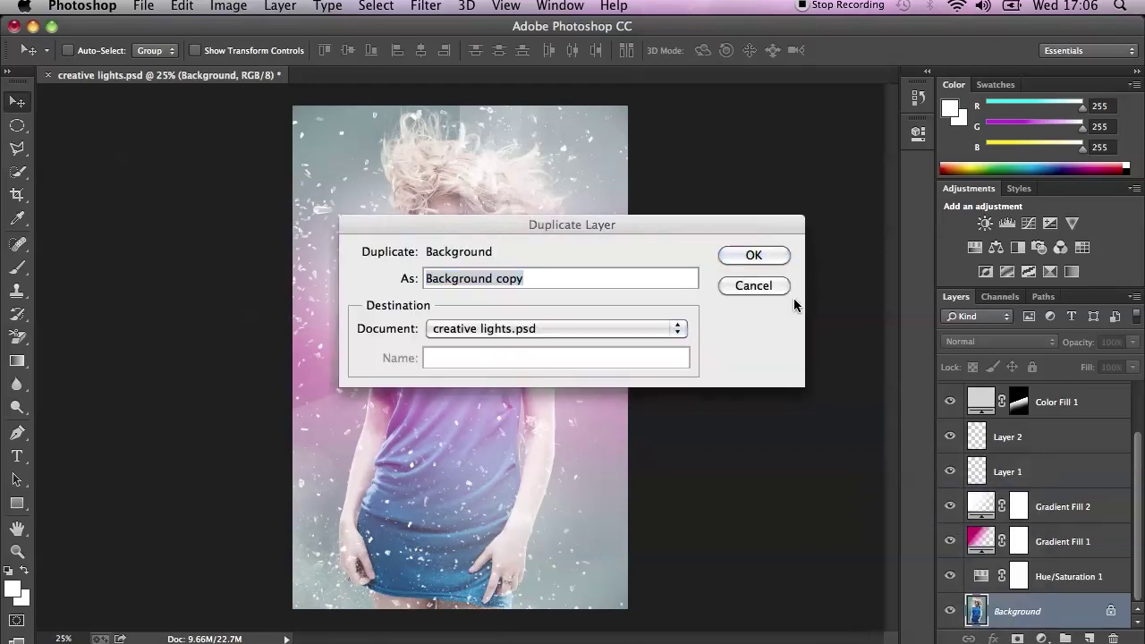
click(756, 256)
- Move Background copy to the top of the layer stack and hide it
drag(1074, 614, 1060, 427)
scroll(1135, 398, up, 2)
drag(1067, 501, 1069, 398)
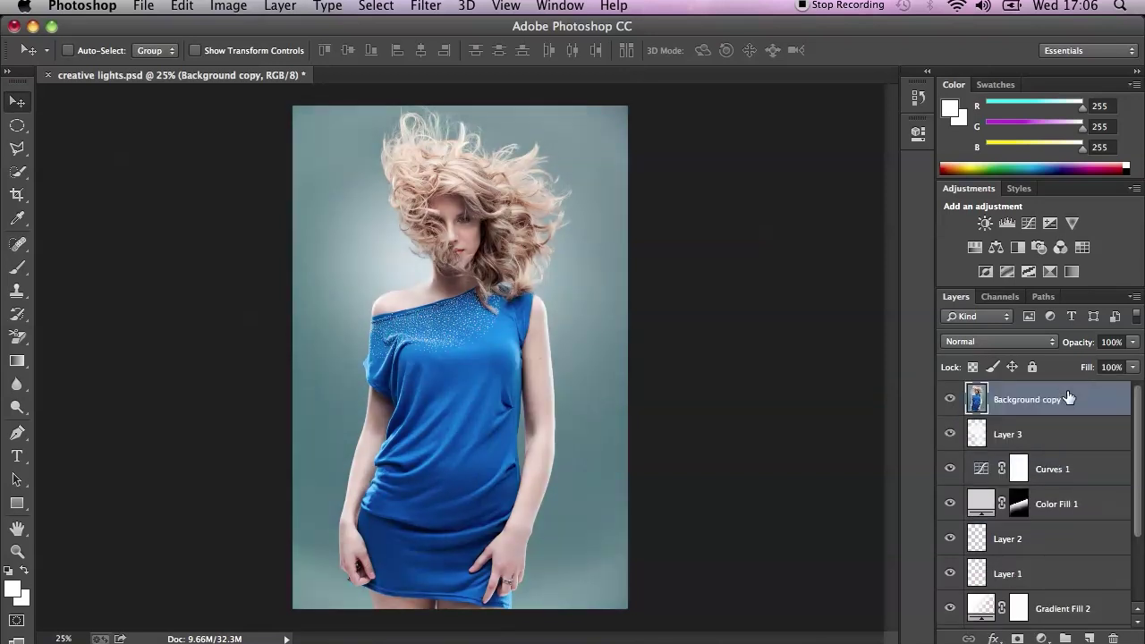
click(950, 400)
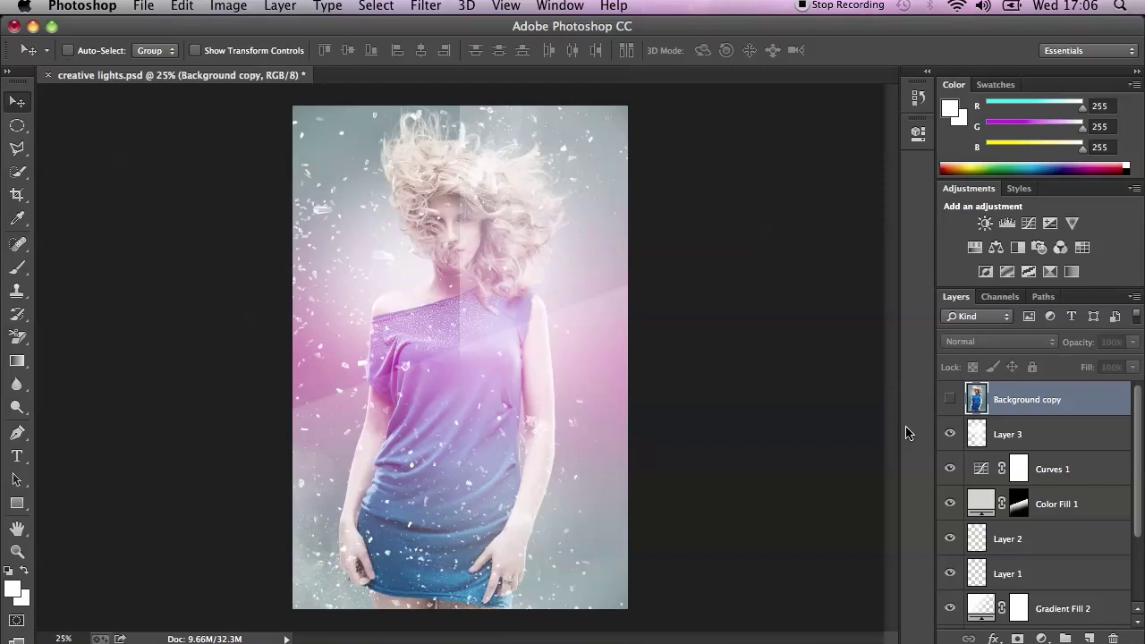
- Delete all layers from Background copy down to Hue/Saturation 1
scroll(1063, 517, down, 5)
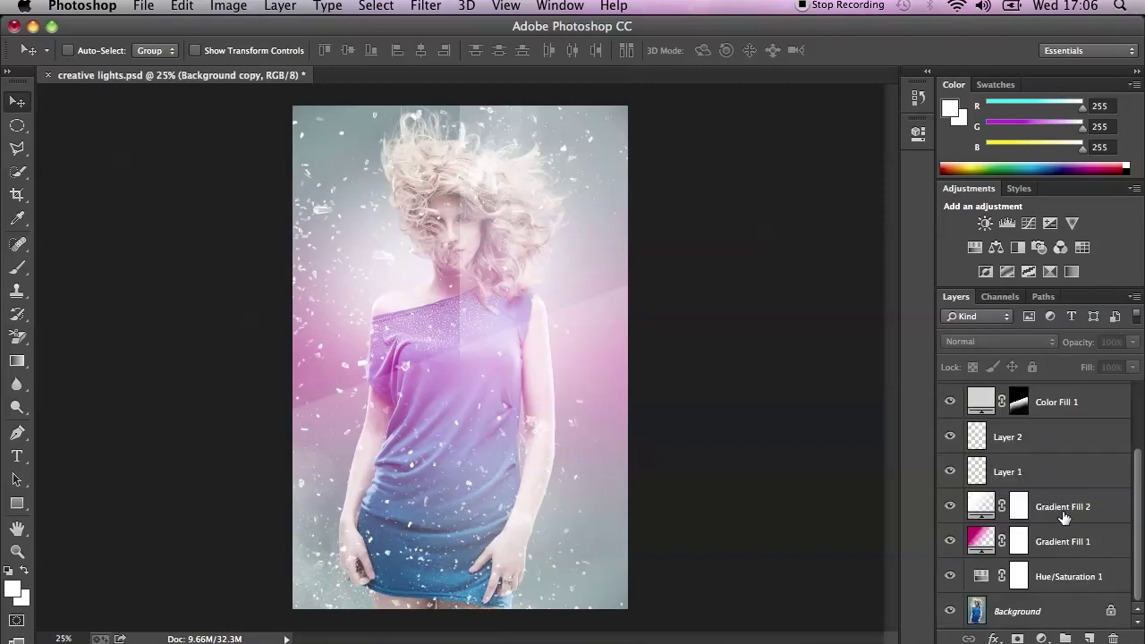
shift+click(1077, 579)
scroll(1056, 533, up, 5)
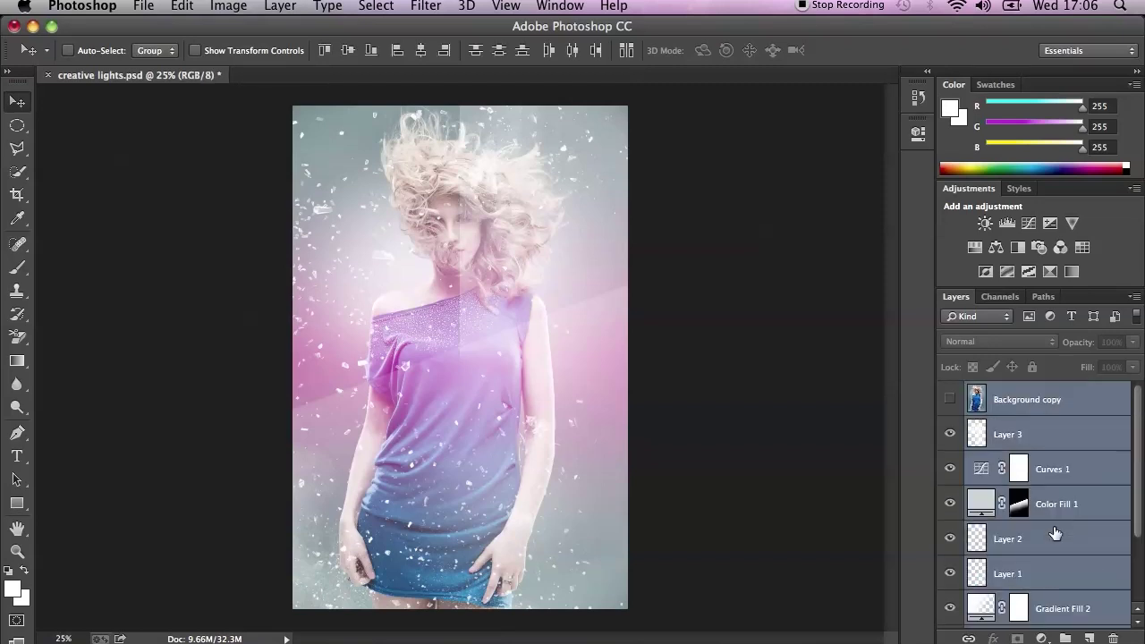
right_click(1073, 400)
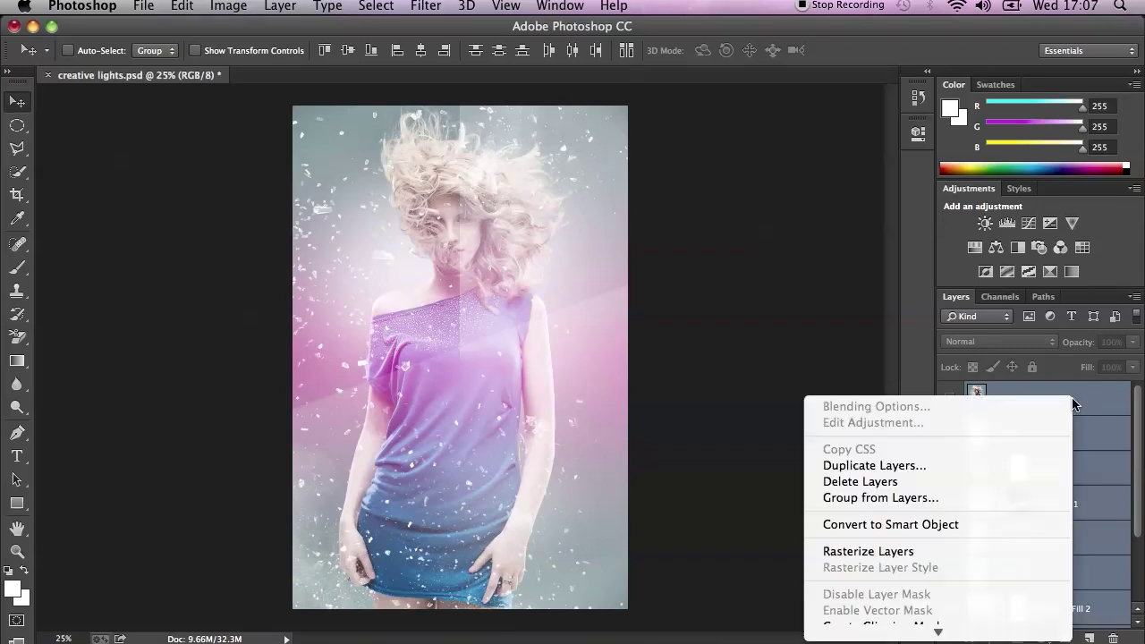
click(855, 481)
click(706, 258)
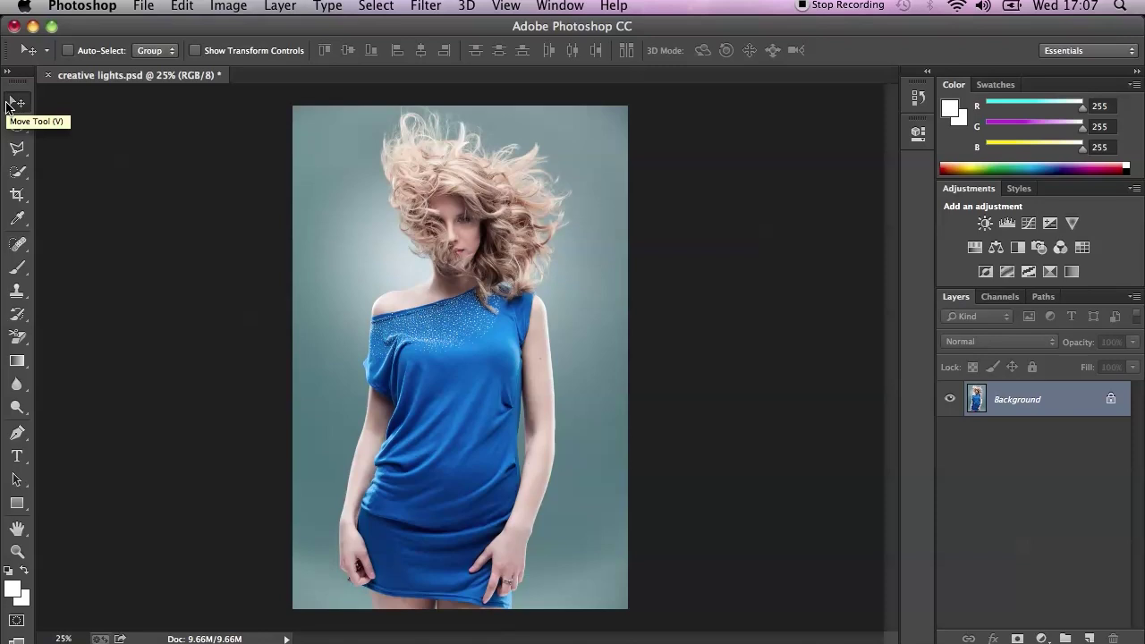
- Duplicate the Background layer and rename the copy 'original'
right_click(1041, 407)
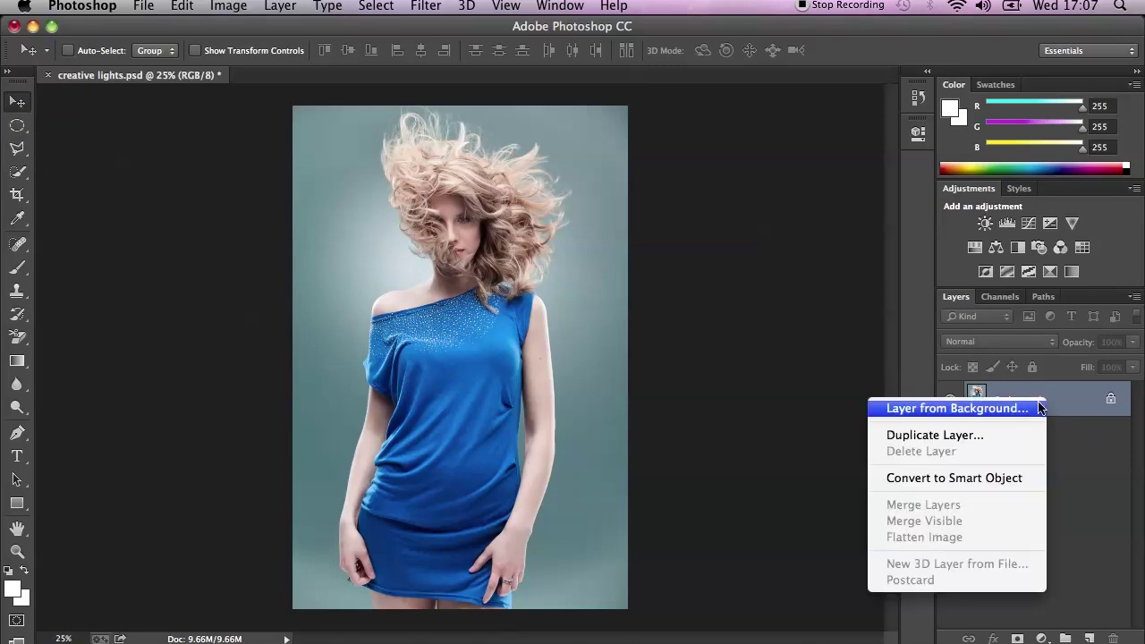
click(985, 435)
click(765, 259)
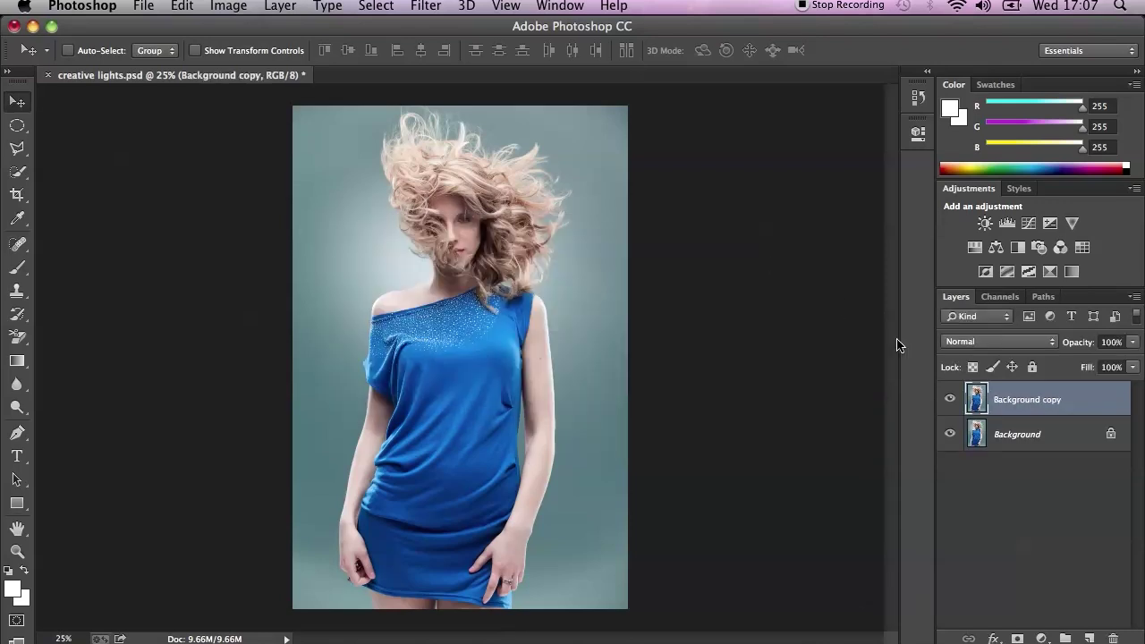
double_click(1023, 399)
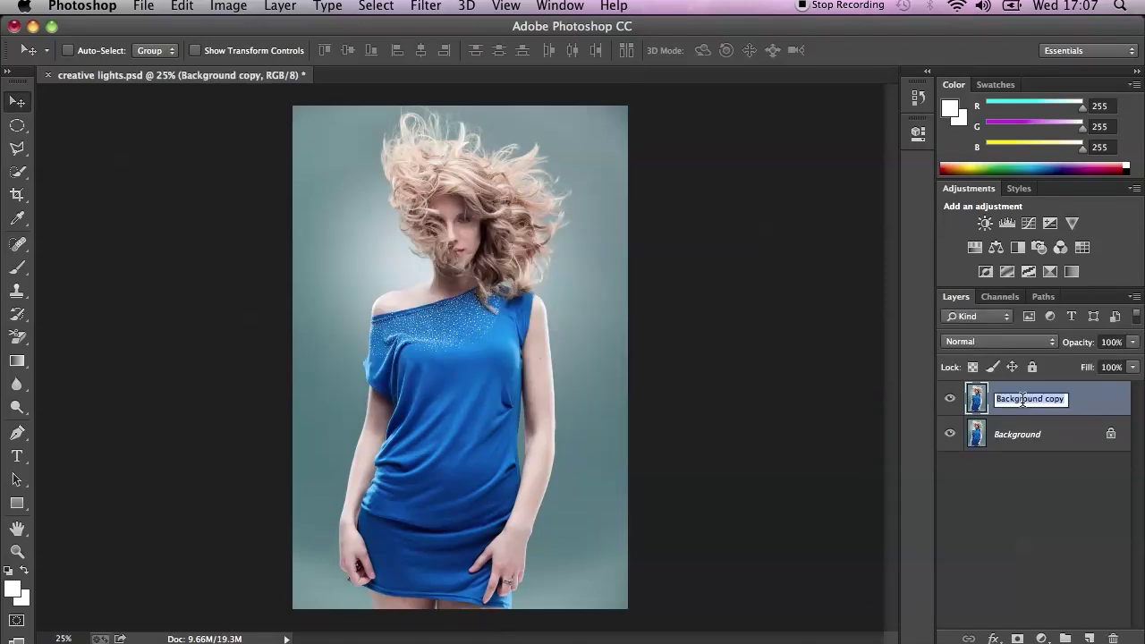
text(original)
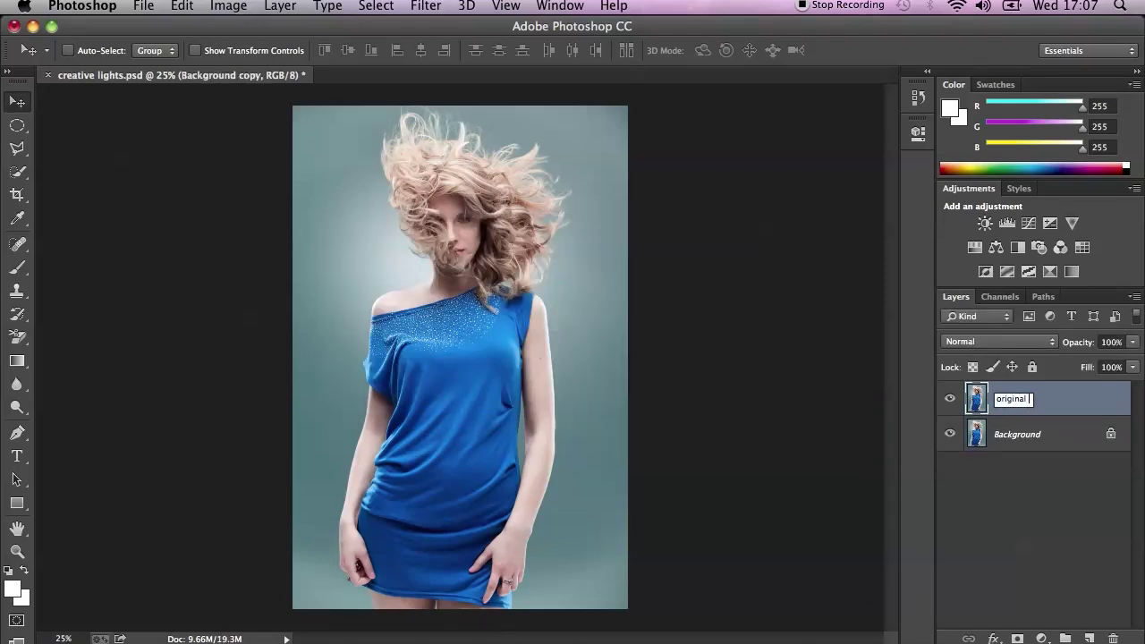
key(Return)
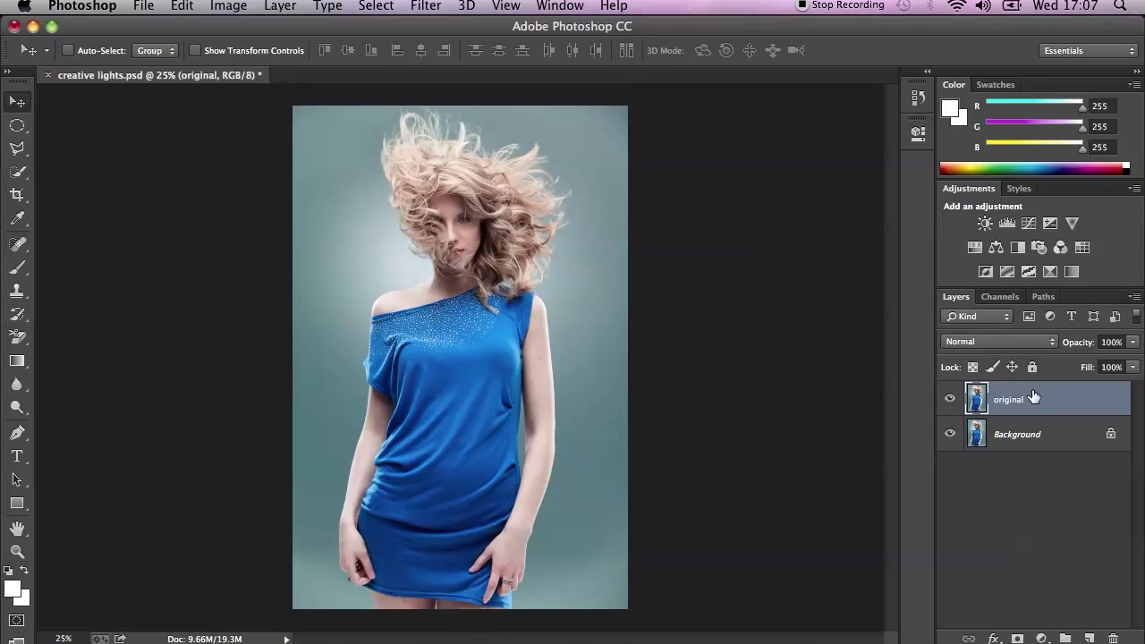
- Add a Hue/Saturation adjustment layer with Saturation -30 and Lightness +15
click(1043, 638)
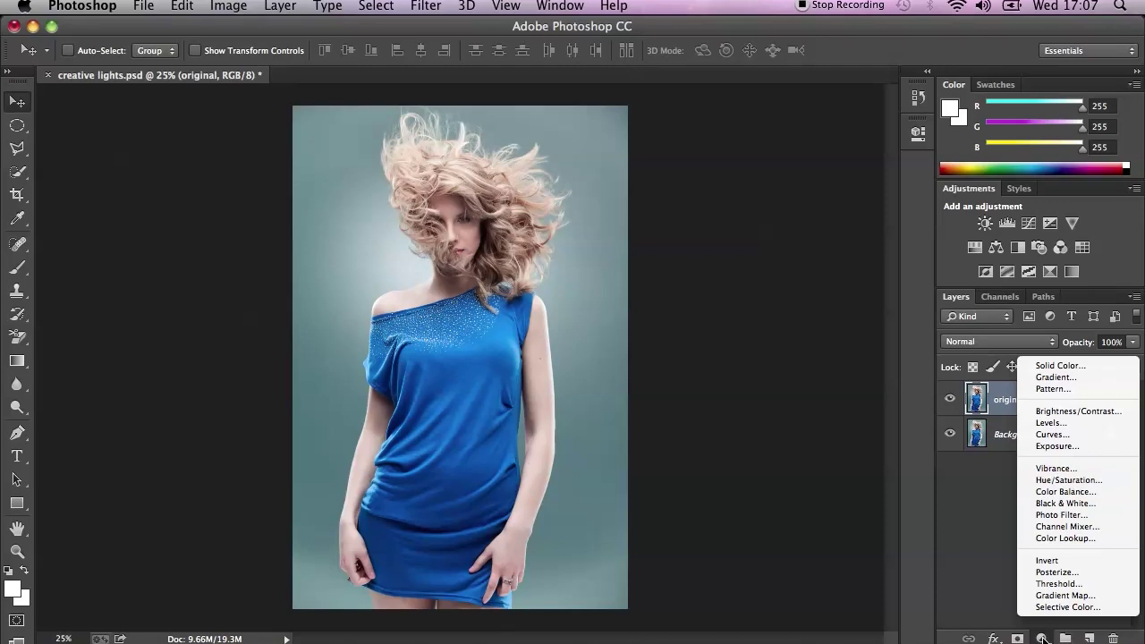
click(1074, 480)
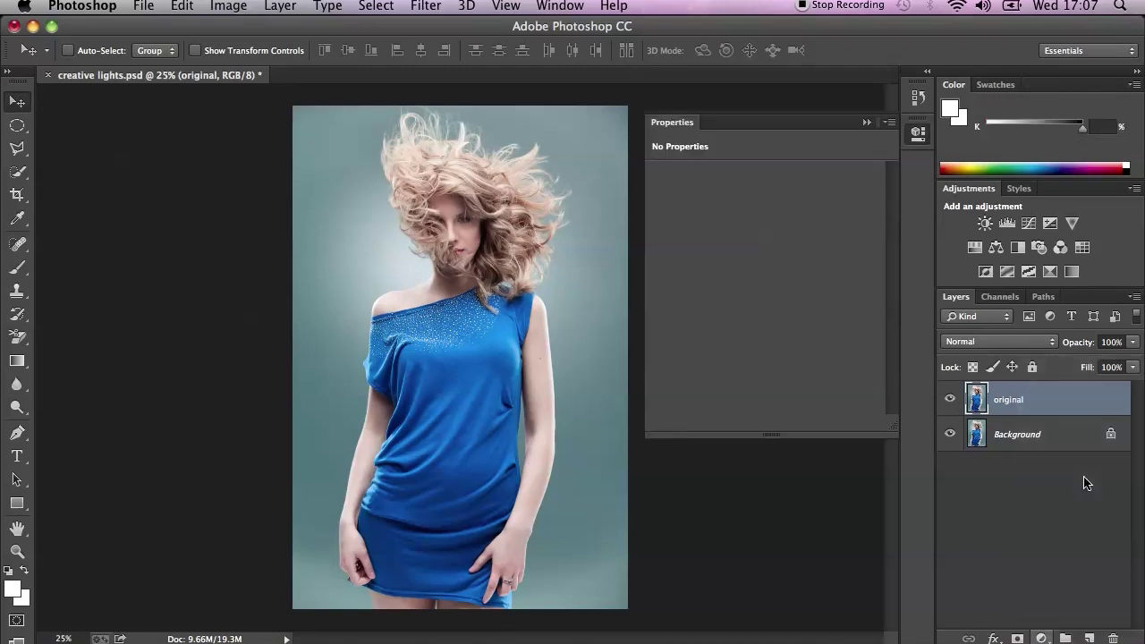
drag(765, 275, 734, 282)
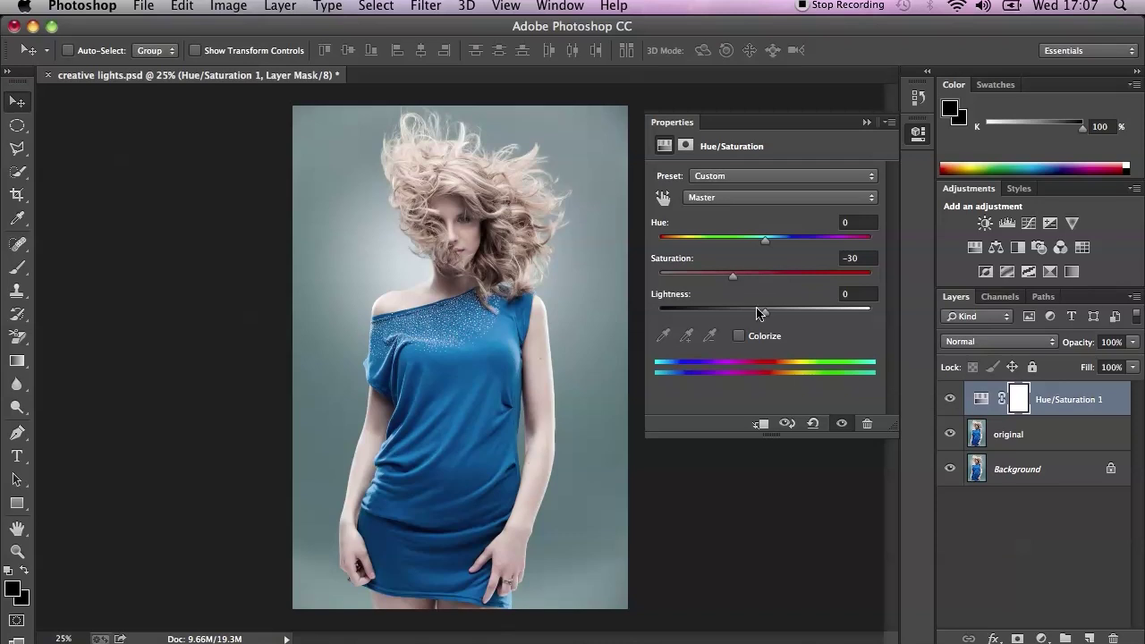
drag(766, 311, 782, 315)
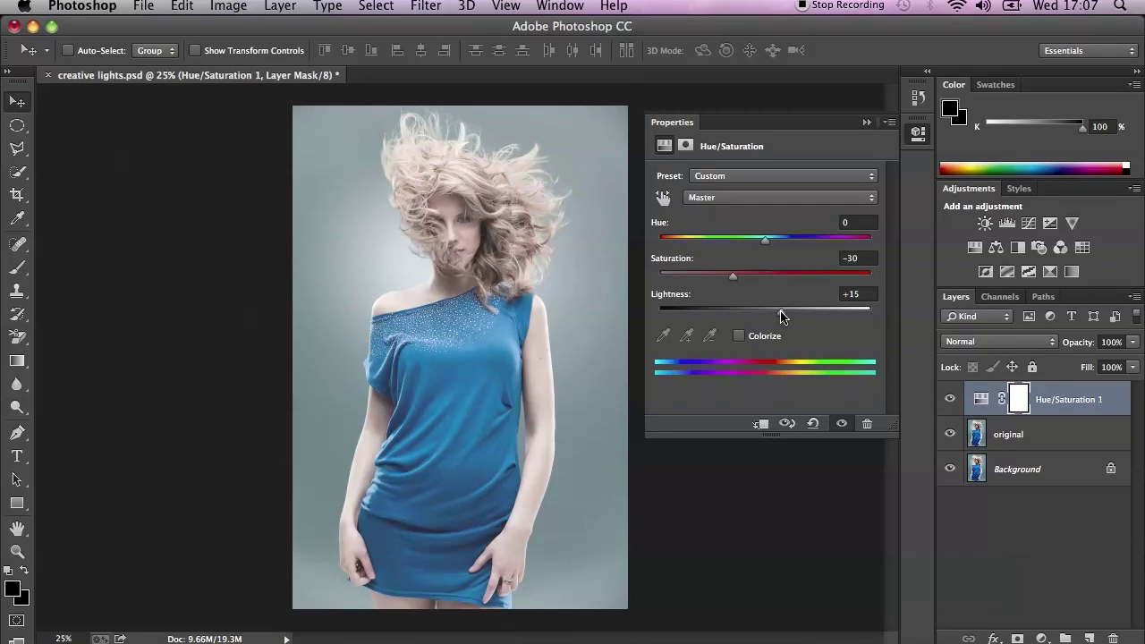
click(866, 123)
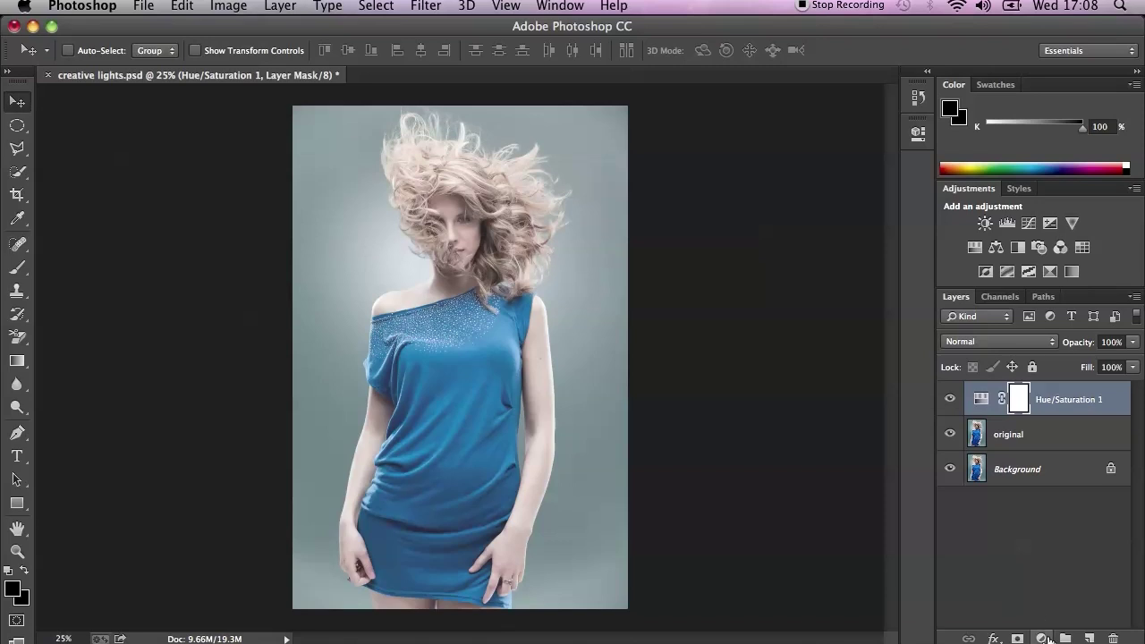
- Add a Gradient Fill layer and set its style to Reflected
click(1044, 639)
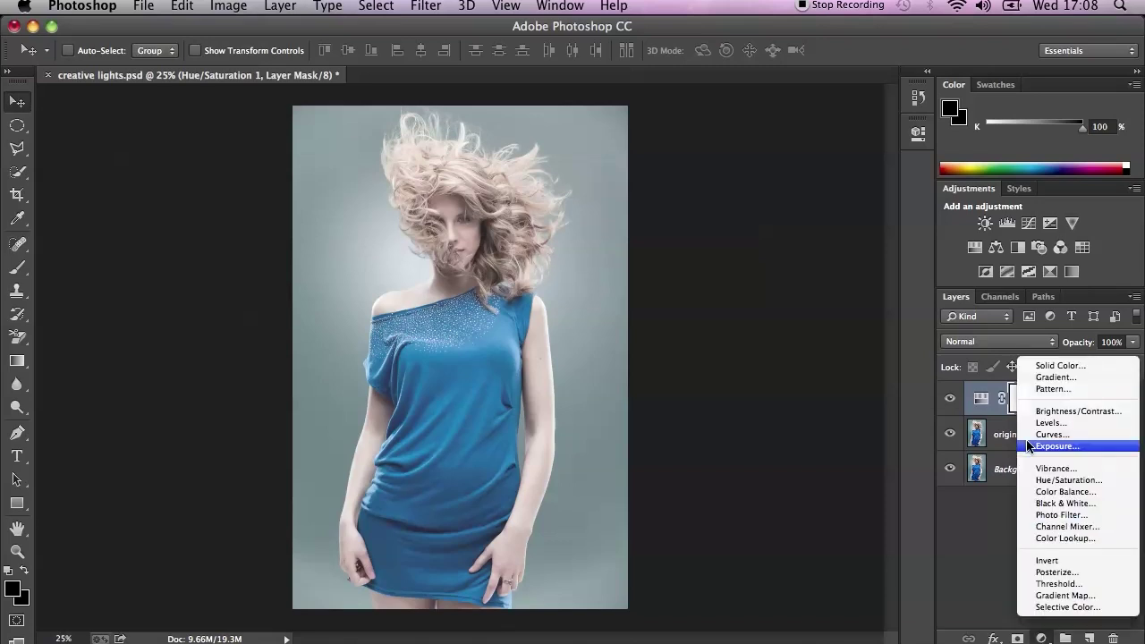
click(1057, 378)
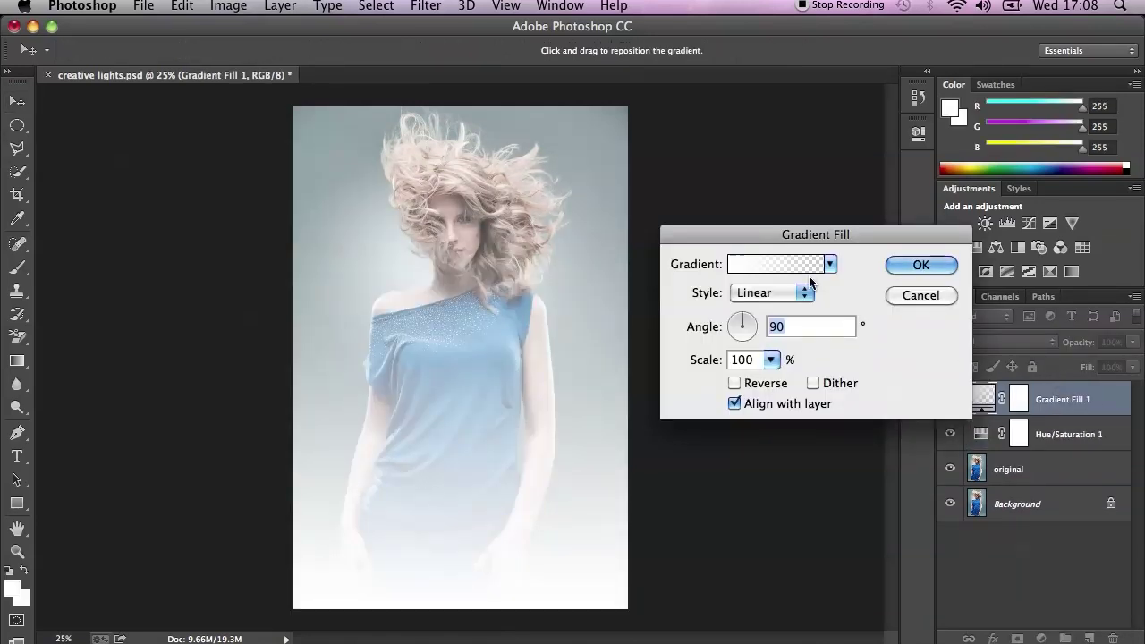
click(798, 294)
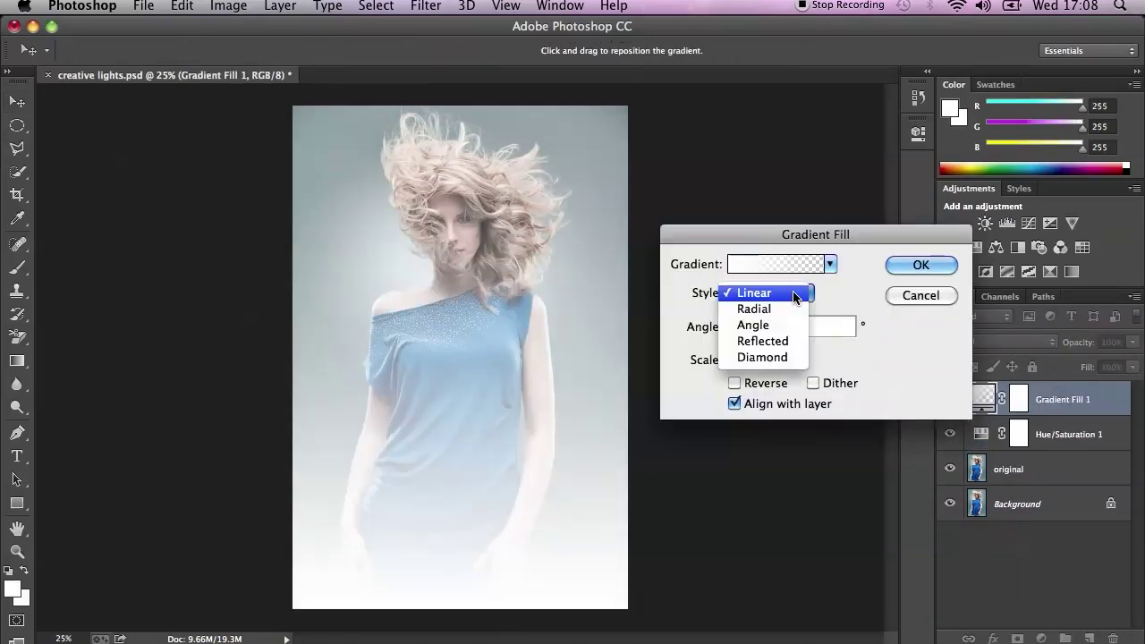
click(765, 325)
click(785, 295)
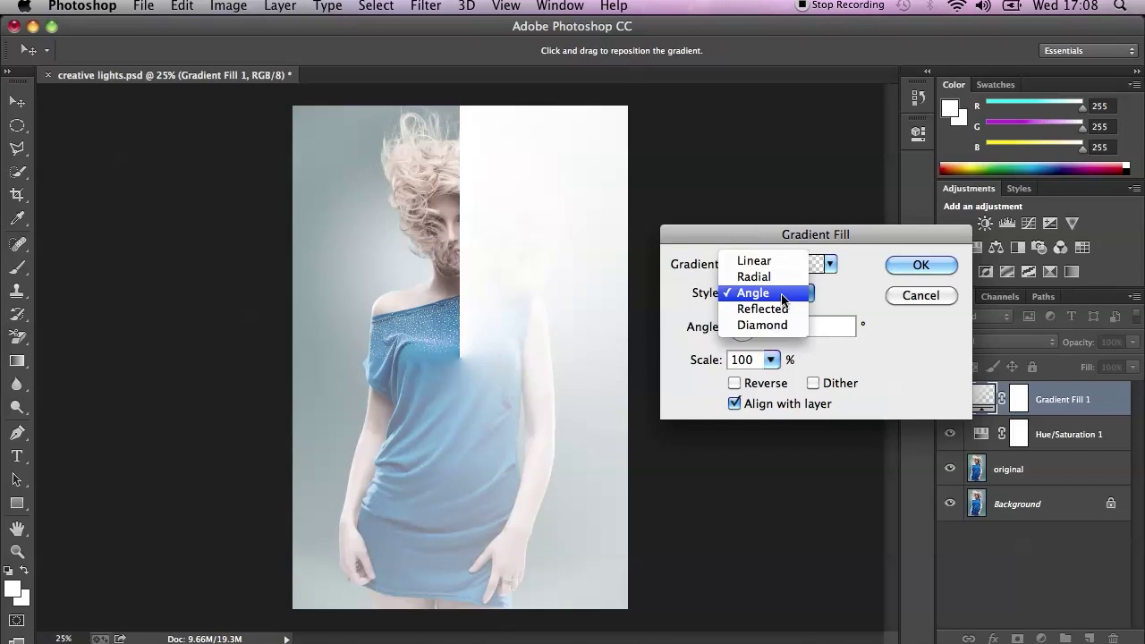
click(768, 309)
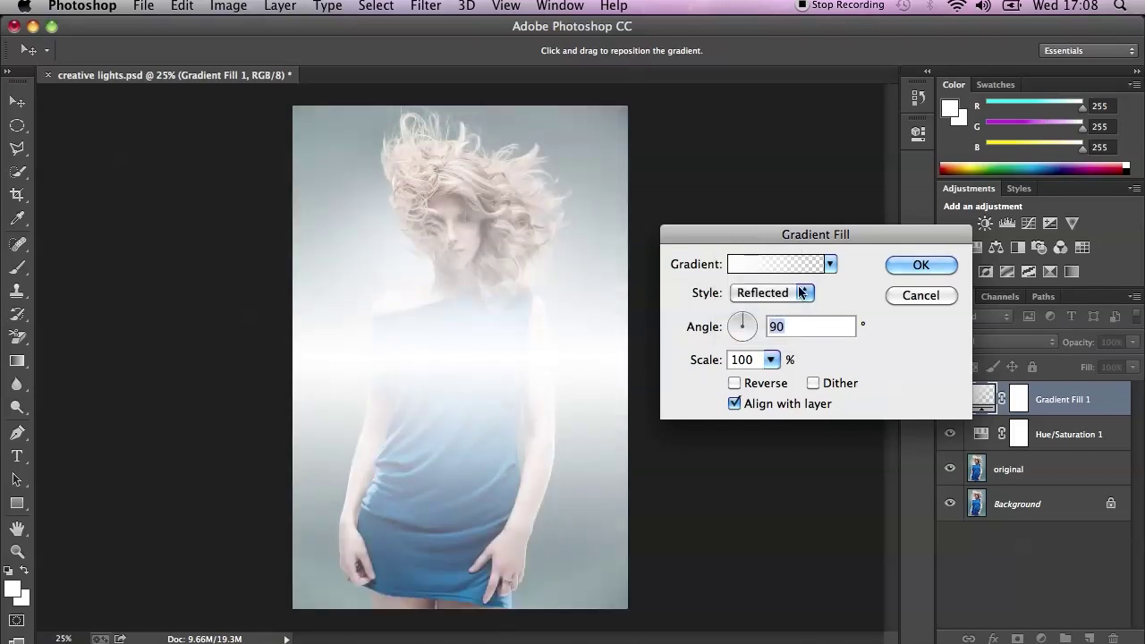
- Make the gradient's left colour stop magenta (#ff0090) and apply the fill
click(735, 265)
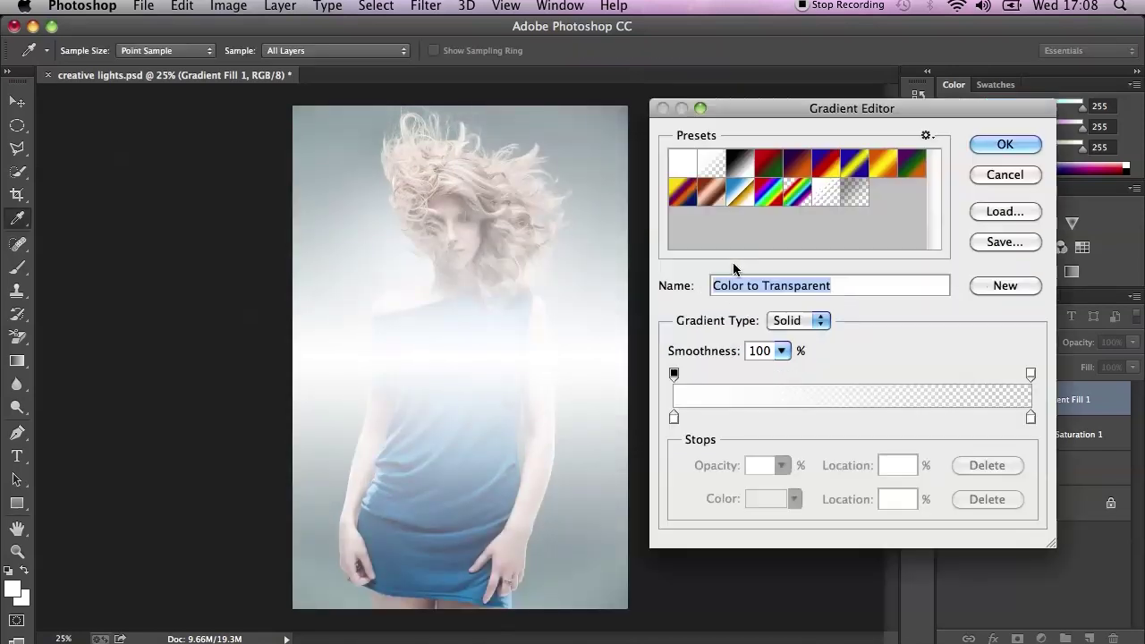
click(674, 418)
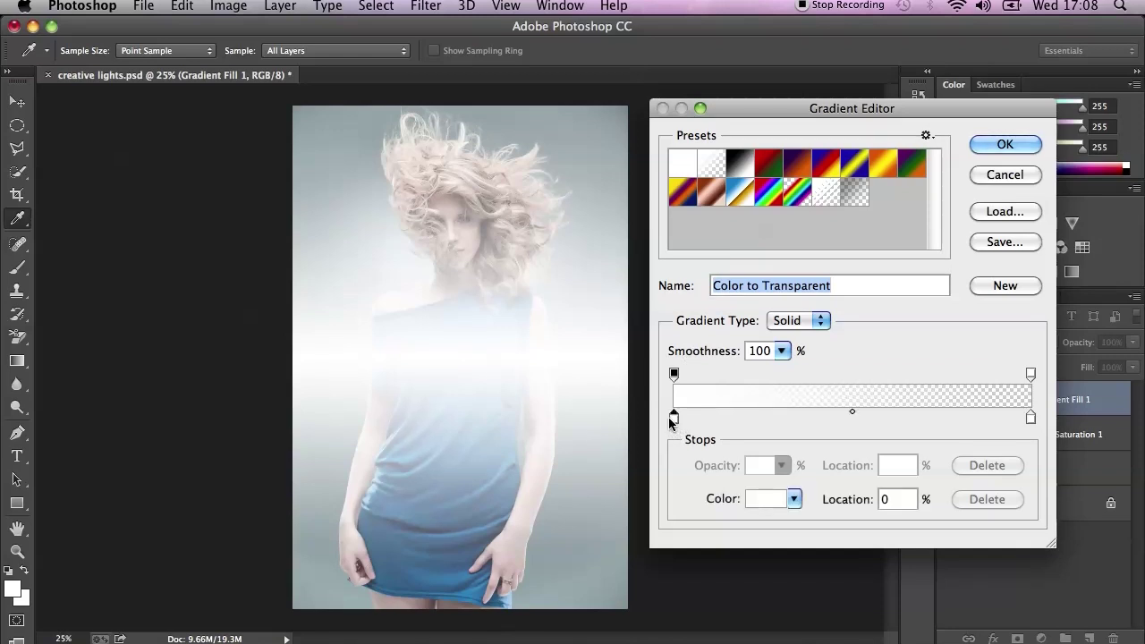
click(758, 499)
click(880, 183)
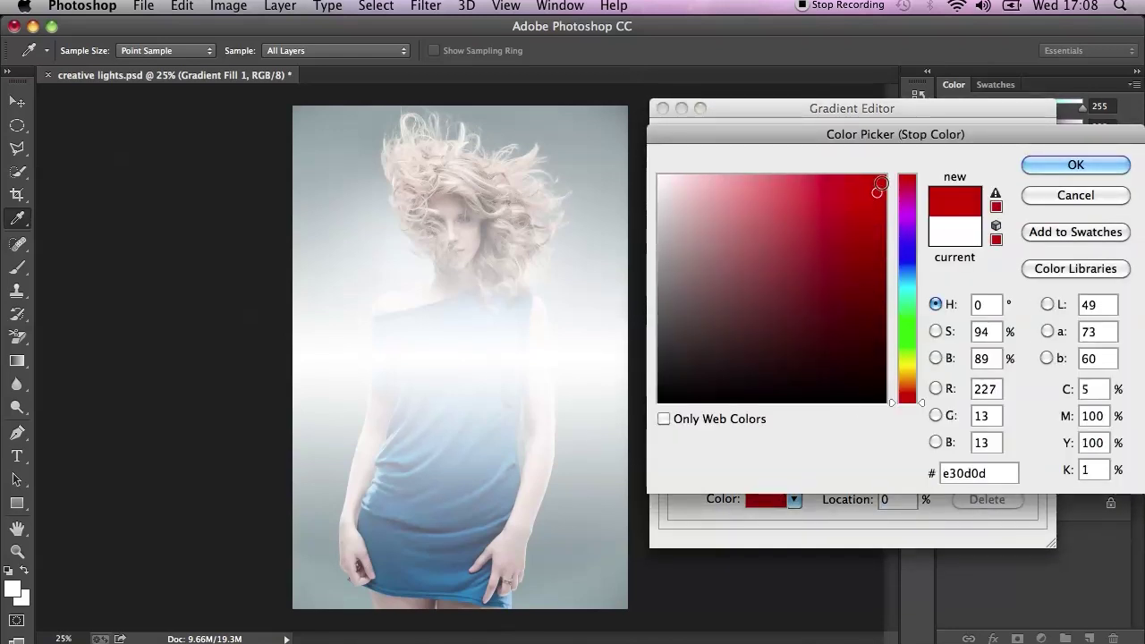
drag(881, 184, 888, 174)
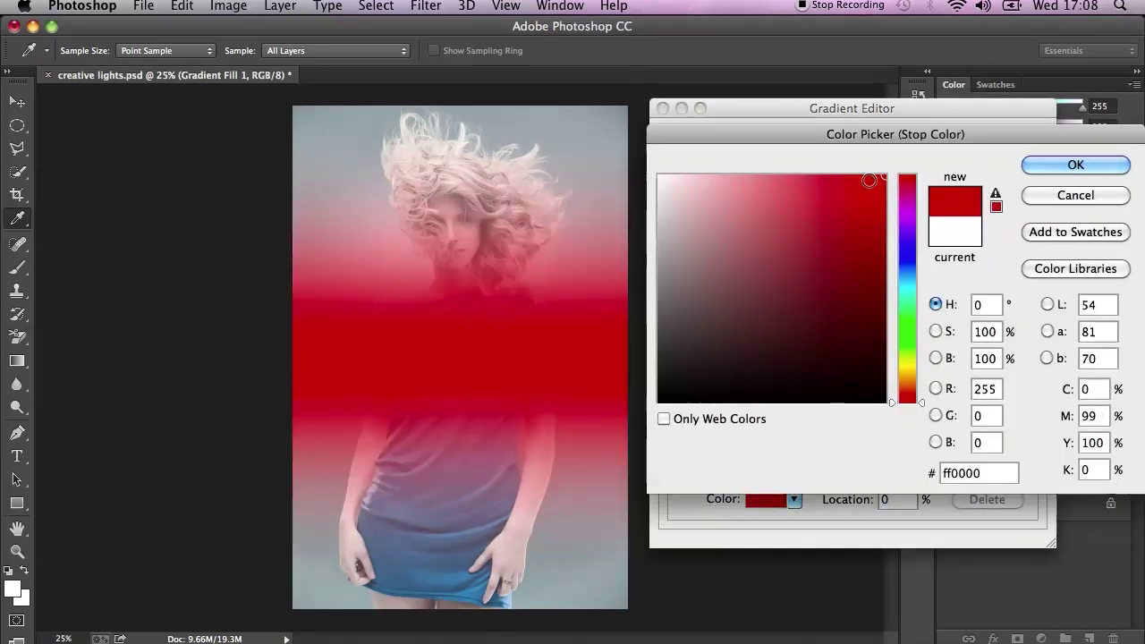
click(909, 200)
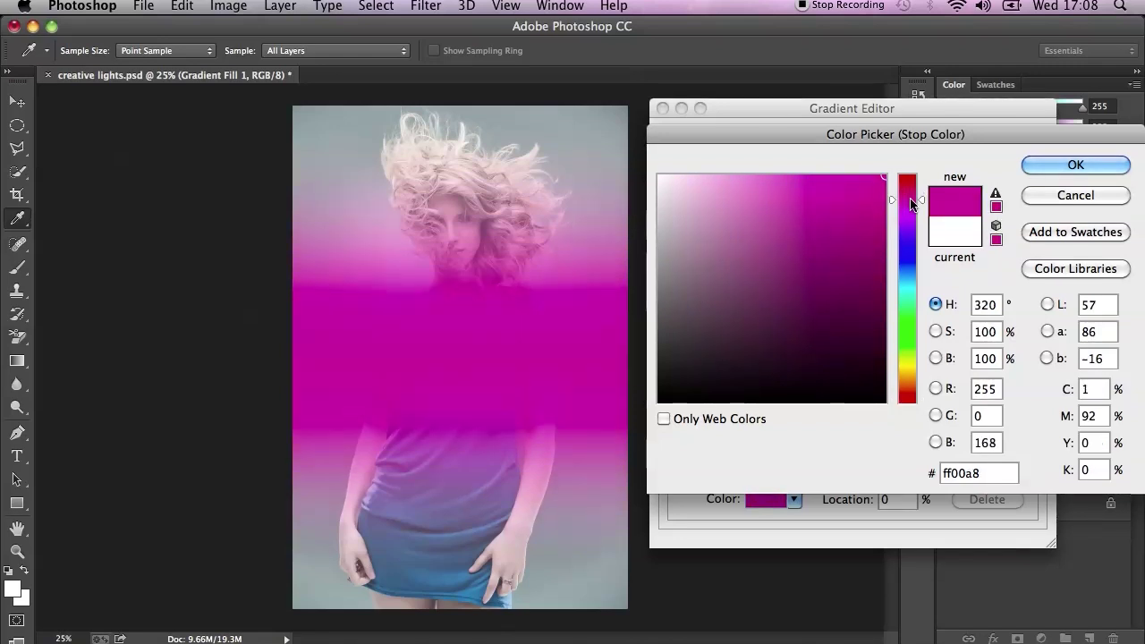
drag(911, 204, 914, 199)
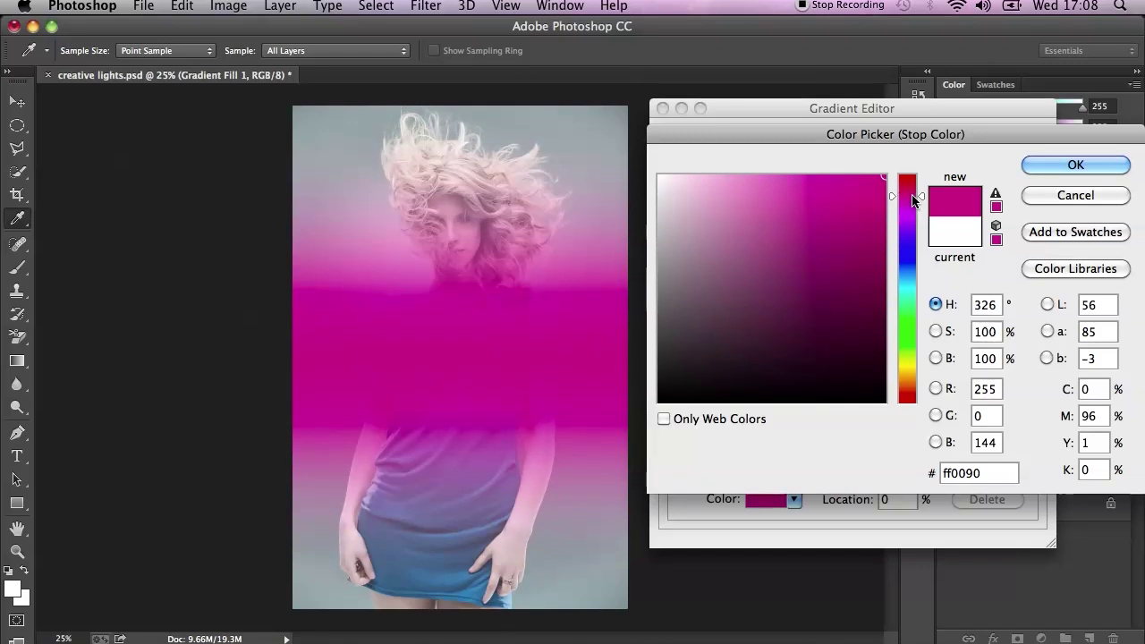
click(1034, 165)
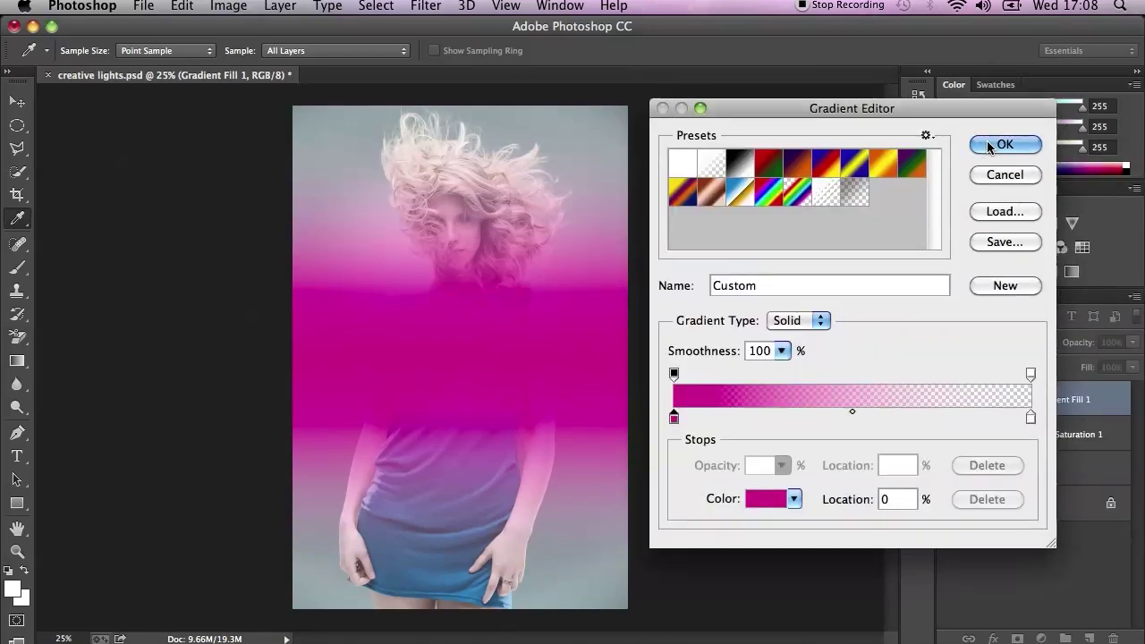
click(987, 140)
click(936, 270)
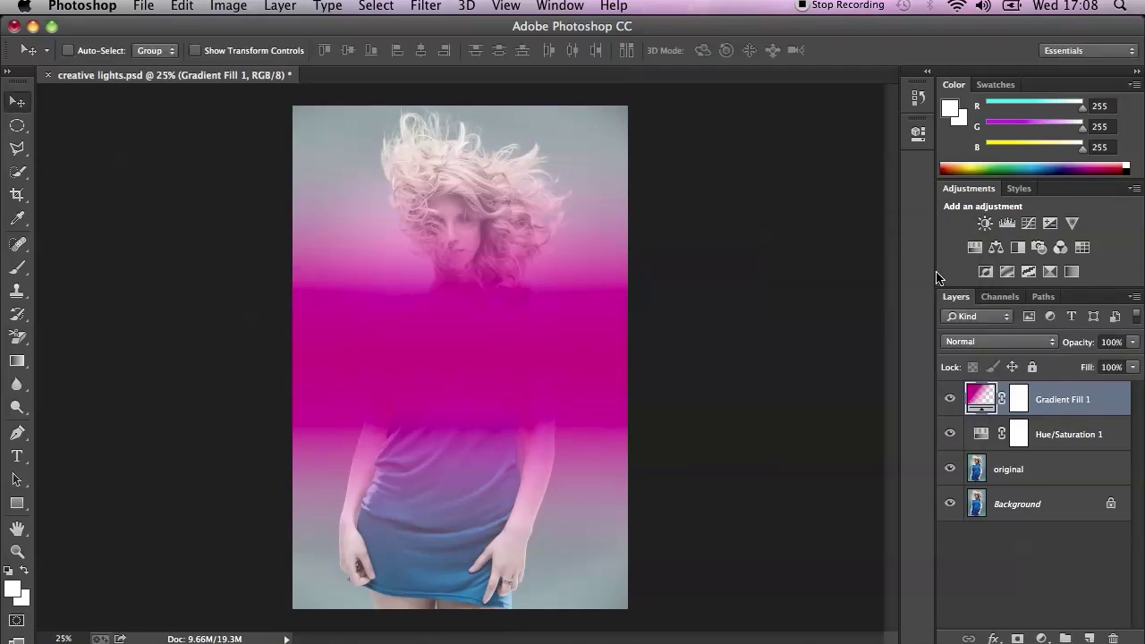
- Set Gradient Fill 1 to Screen blend mode at 80% opacity
click(1043, 344)
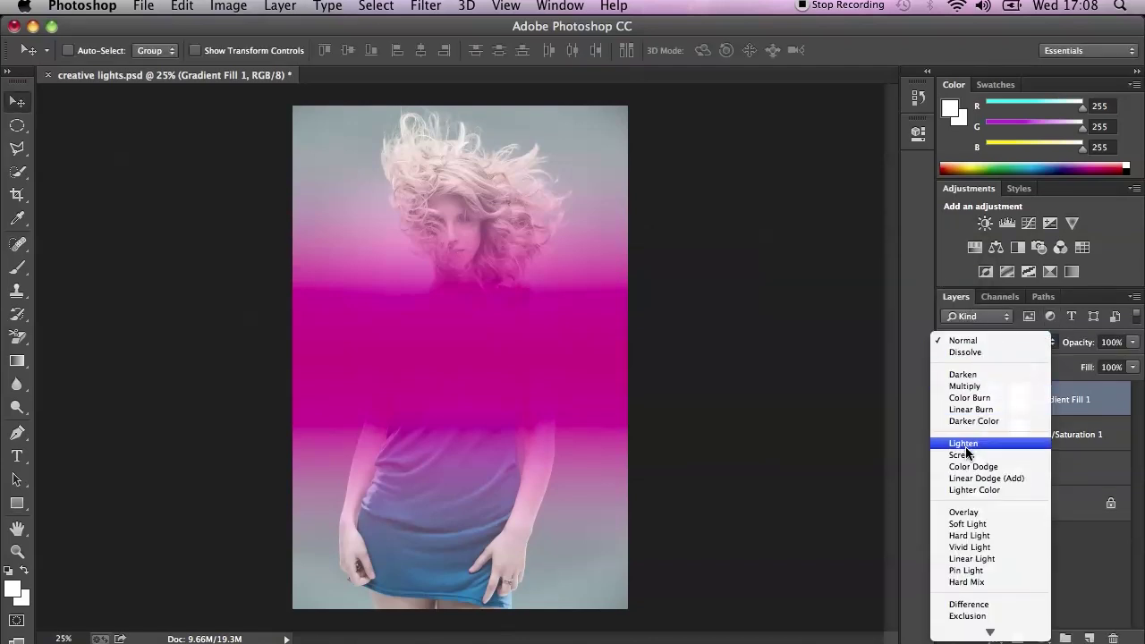
click(915, 438)
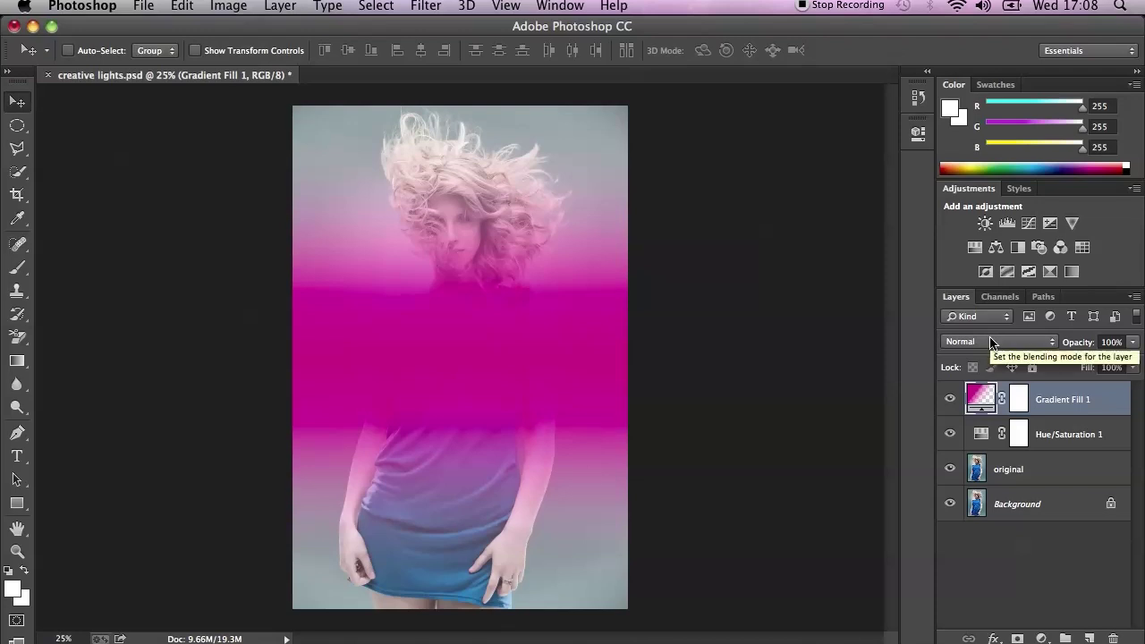
click(990, 339)
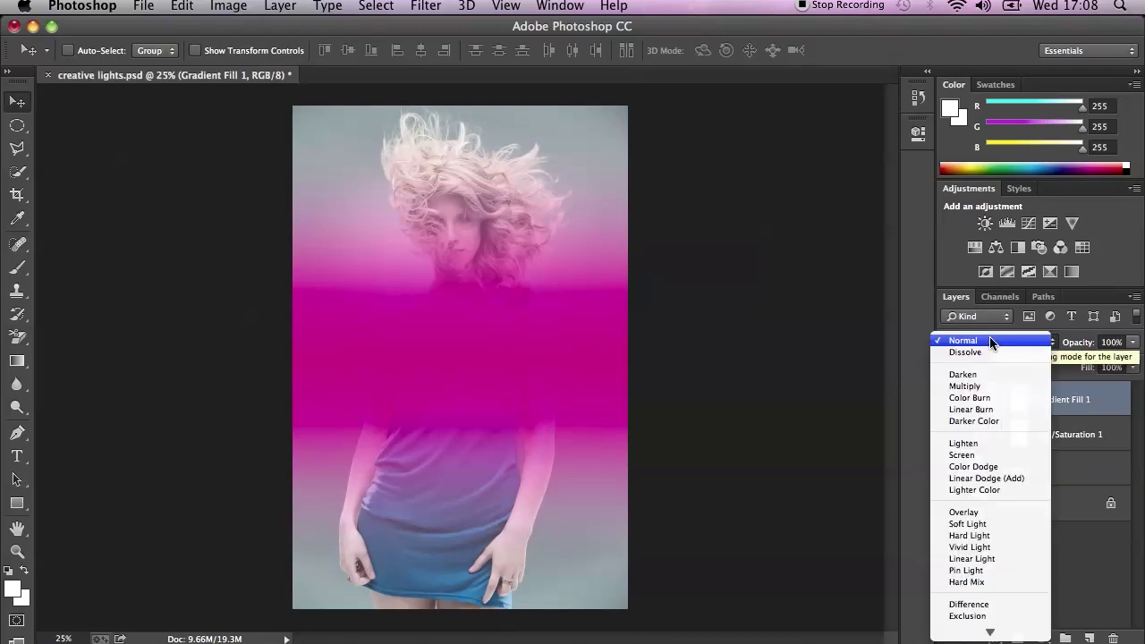
click(990, 460)
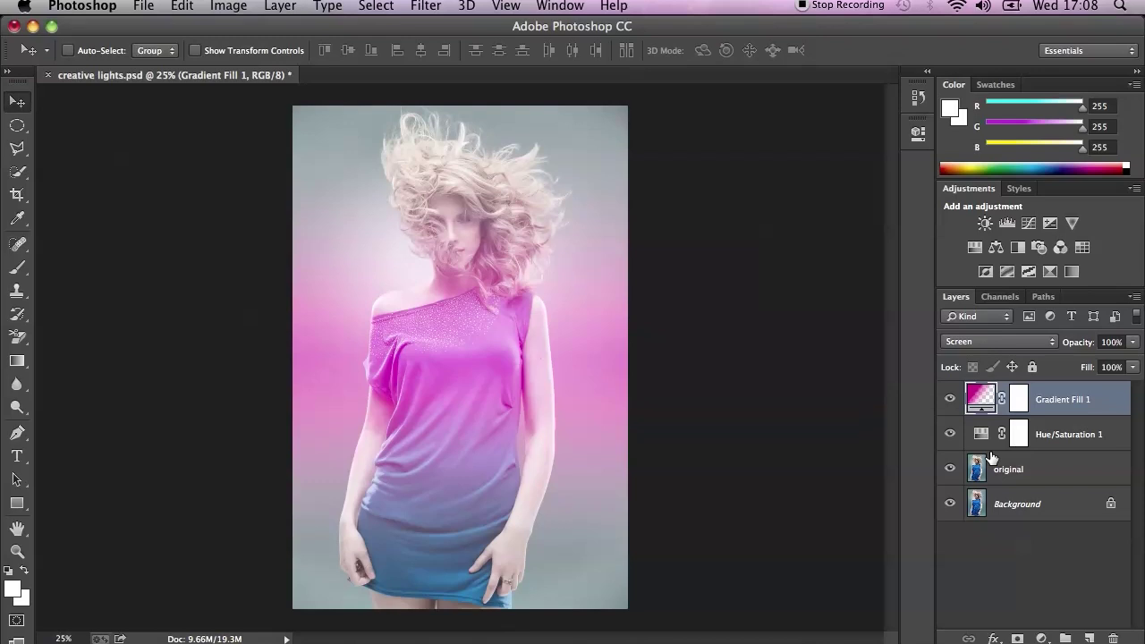
click(1109, 342)
text(80)
key(Return)
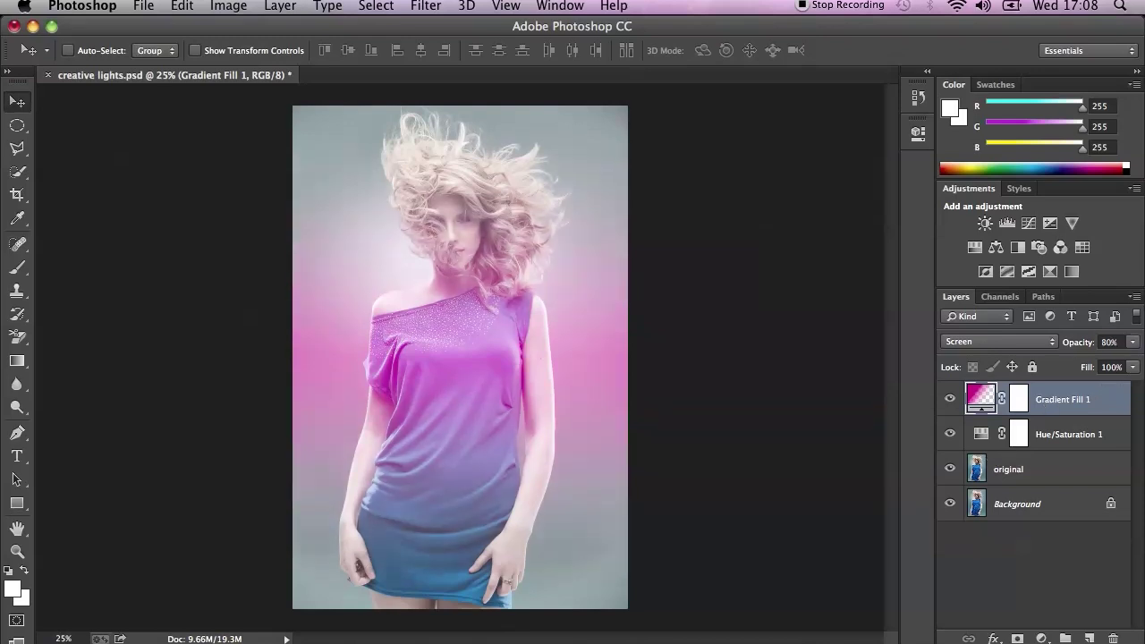
click(1043, 639)
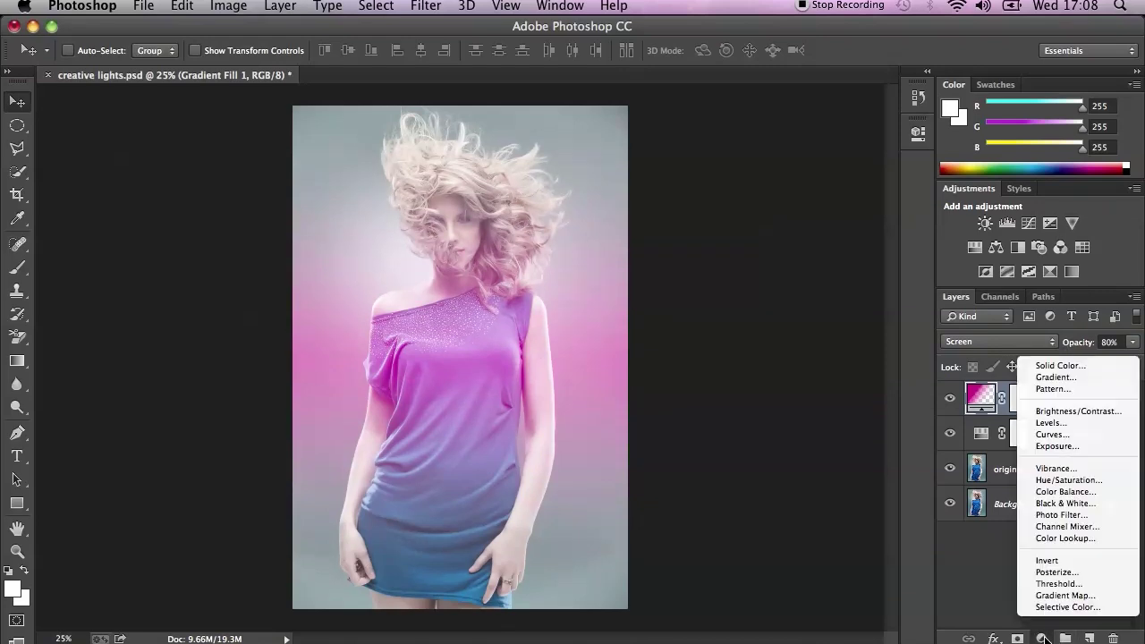
- Add a second Gradient Fill layer using the Angle style
click(1062, 378)
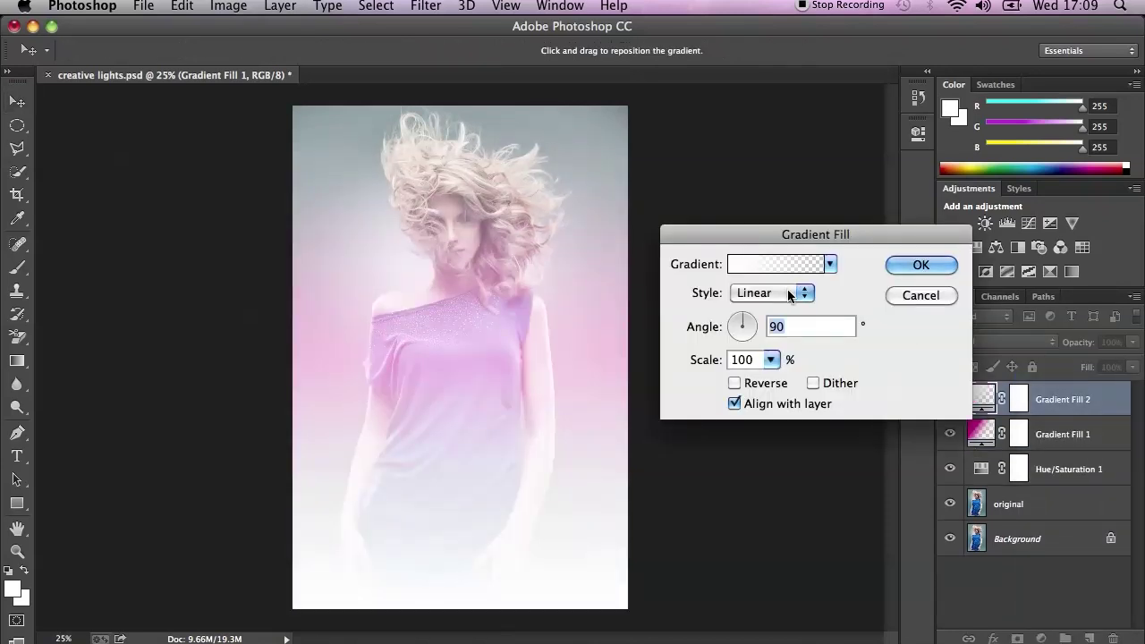
click(787, 289)
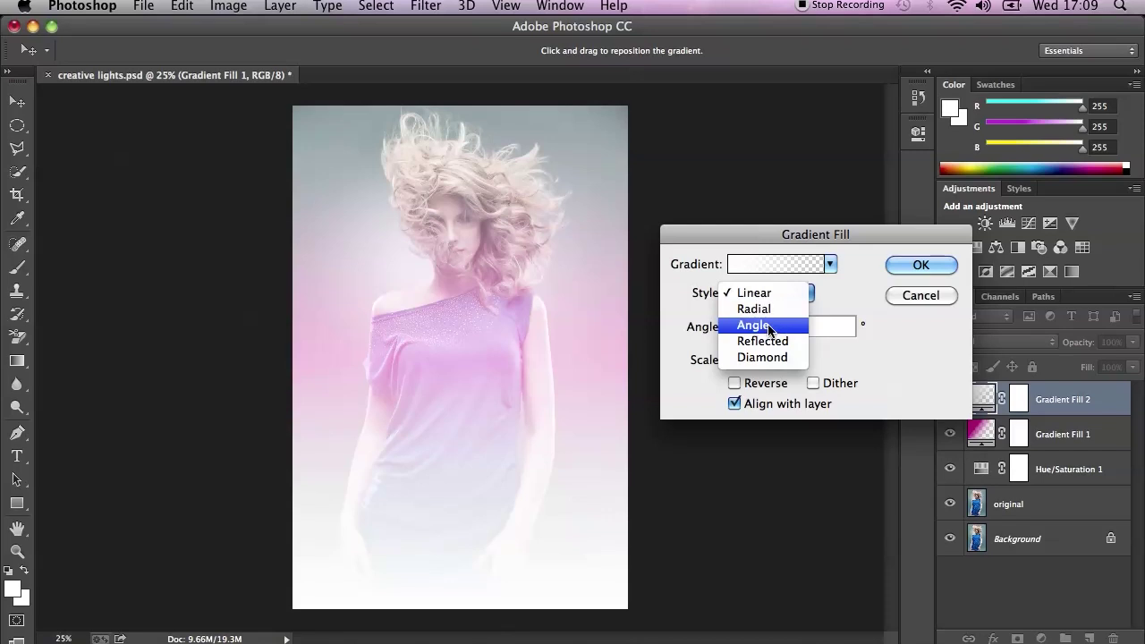
click(768, 328)
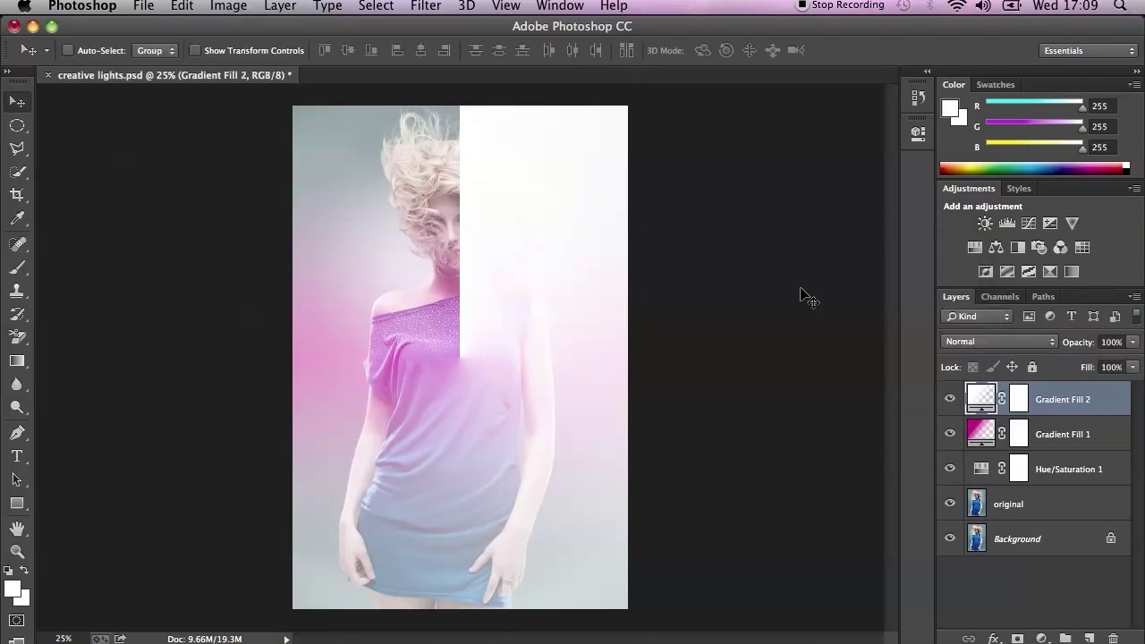
- Blend Gradient Fill 2 in Soft Light mode at 50% opacity
click(1009, 343)
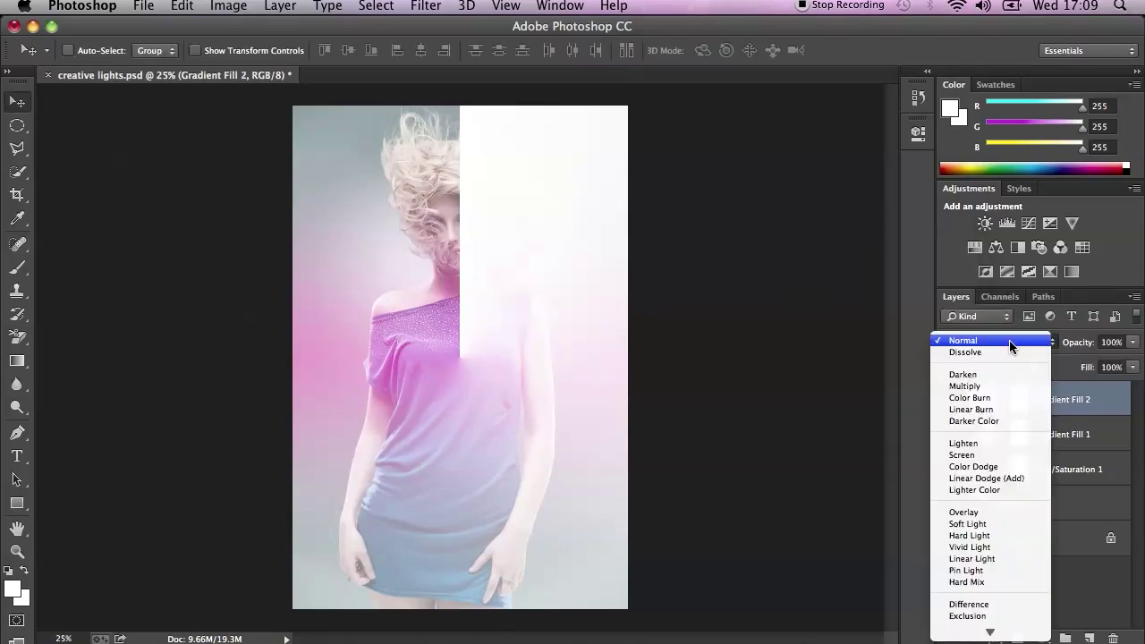
click(980, 525)
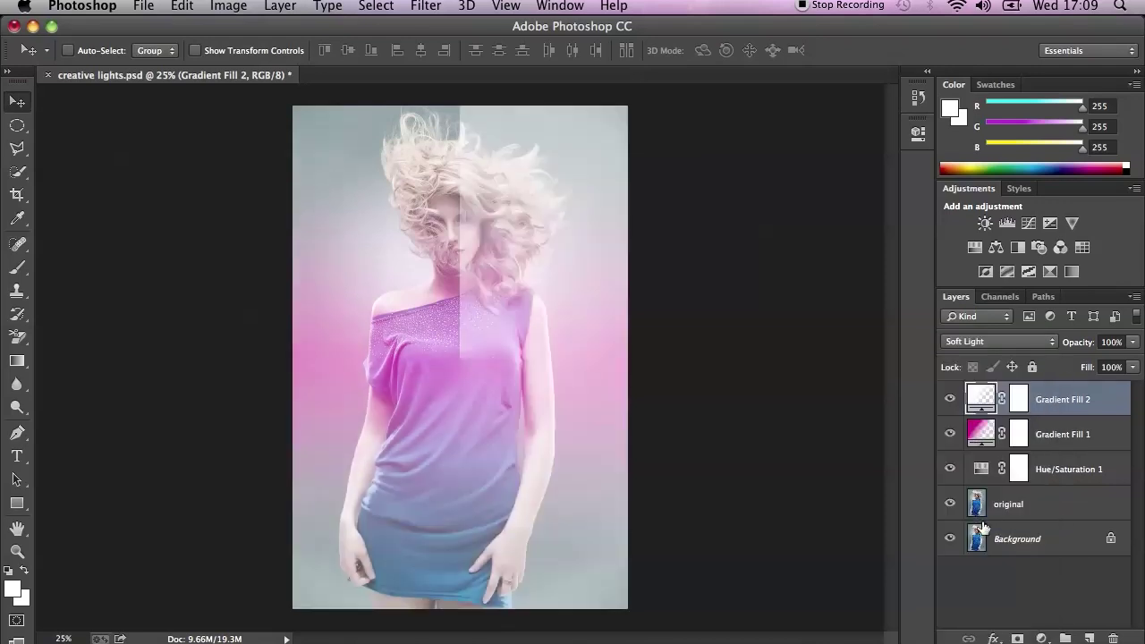
click(1111, 342)
text(50)
key(Return)
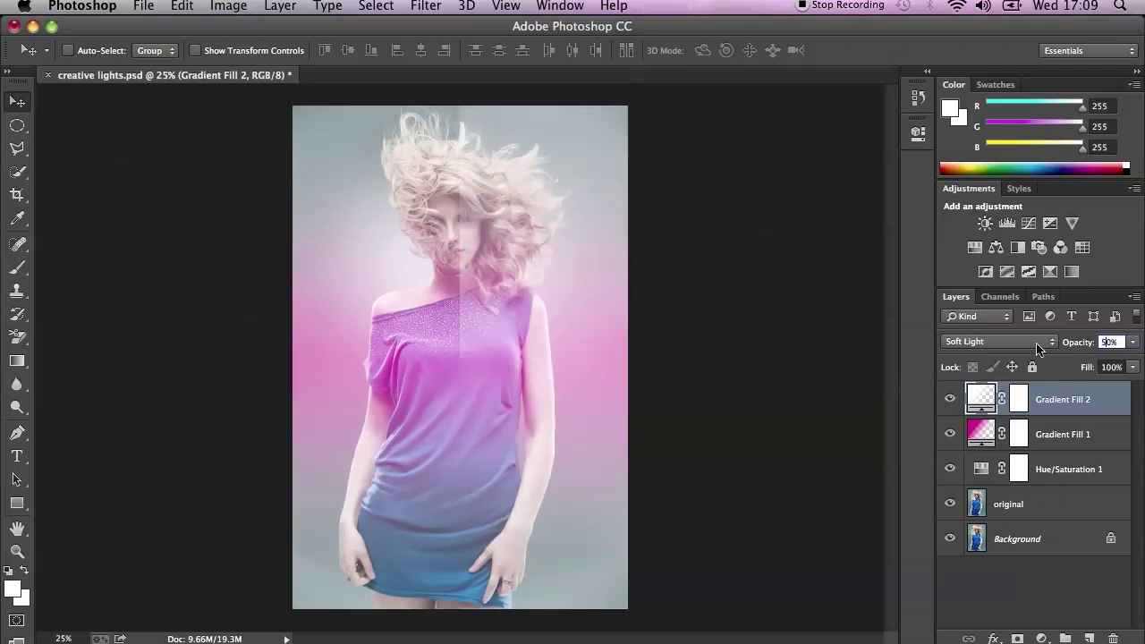
click(1099, 341)
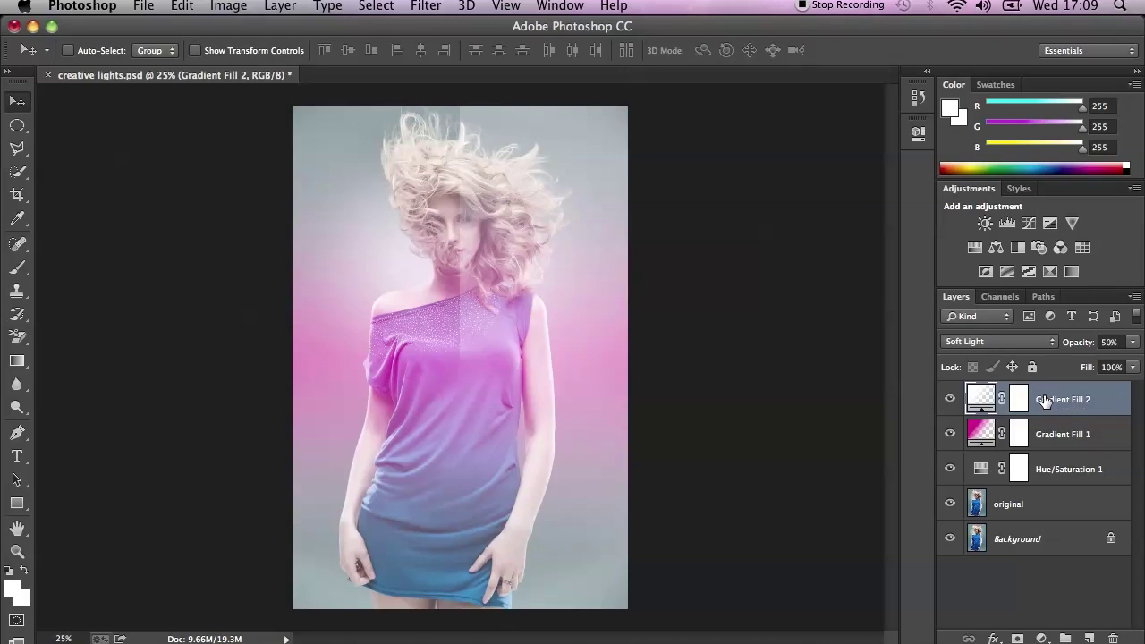
- Add a new empty layer and name it 'shape'
click(1043, 638)
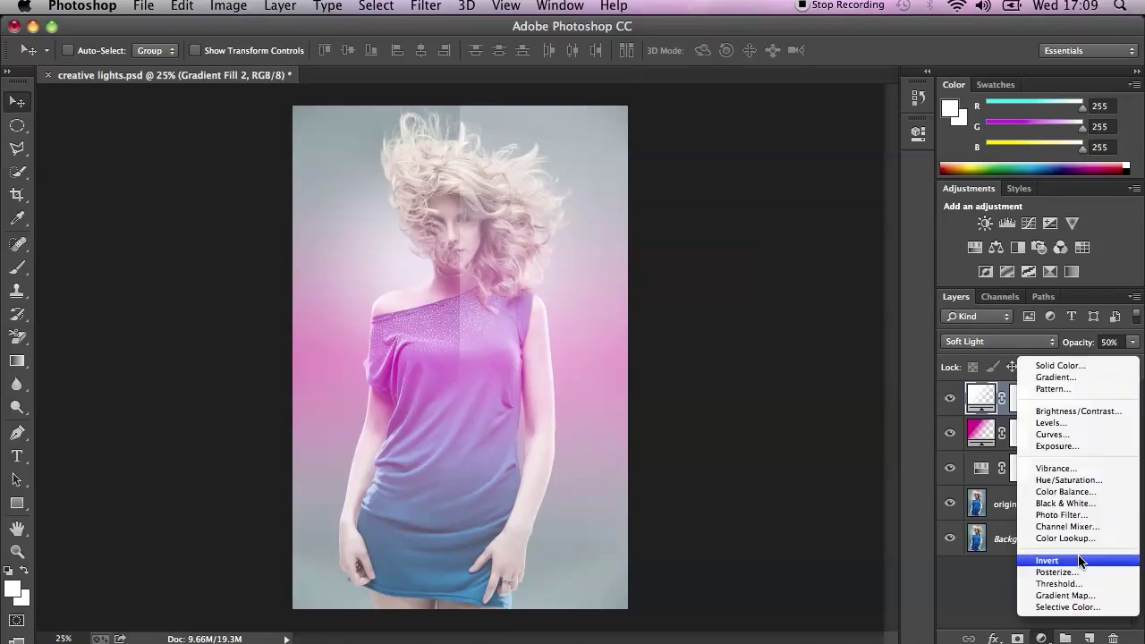
click(927, 577)
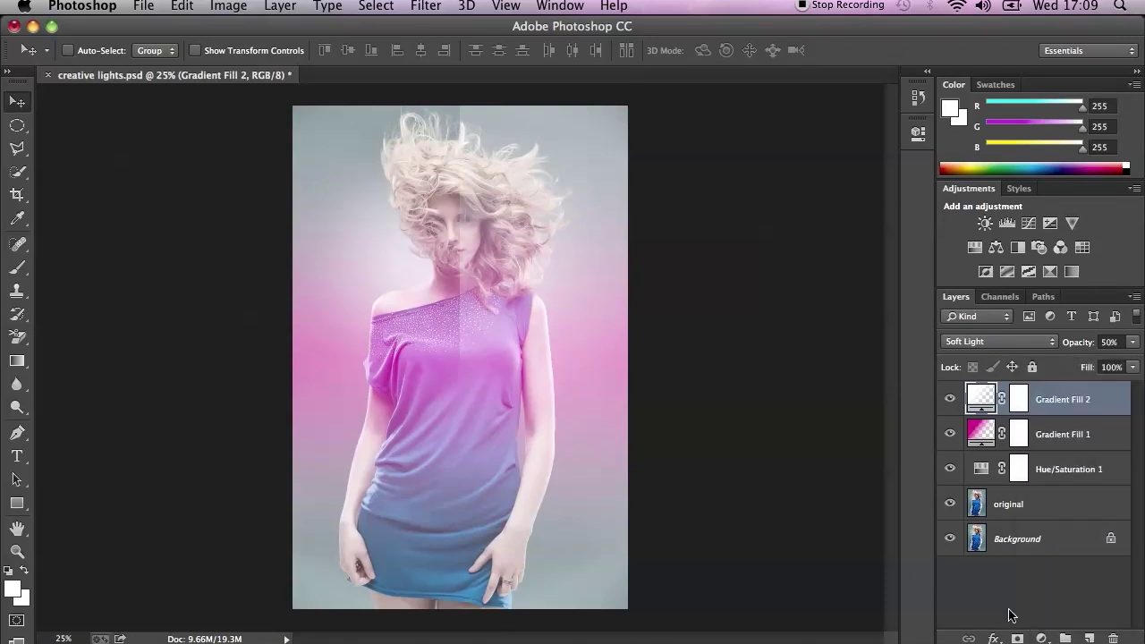
click(1090, 638)
double_click(1011, 398)
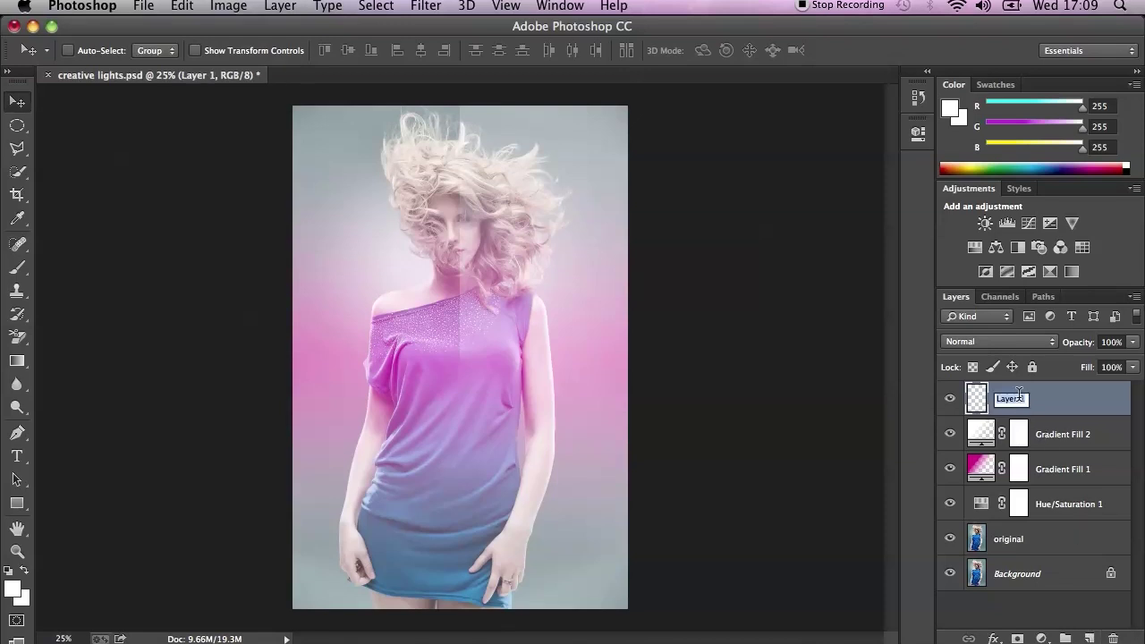
text(shape)
key(Return)
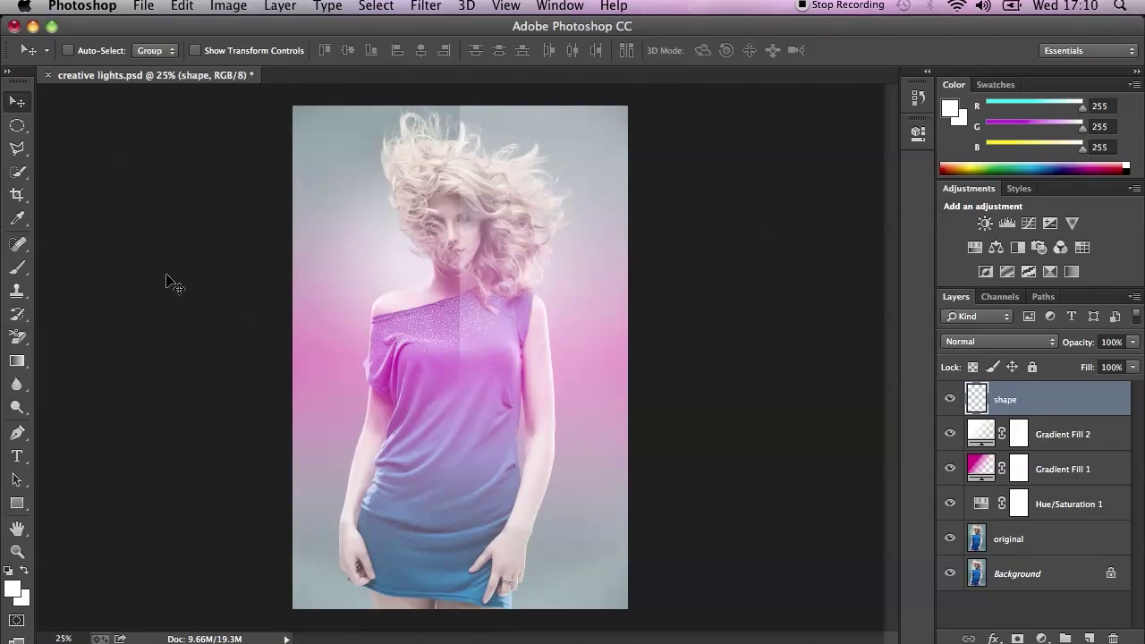
click(20, 148)
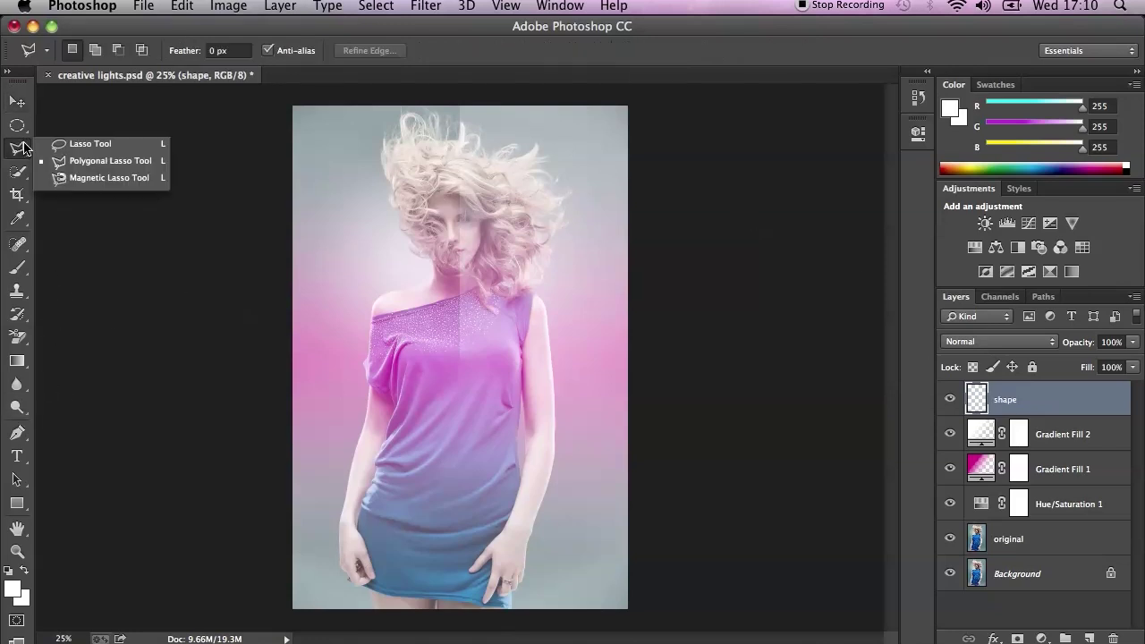
- Draw a diagonal wedge selection across the lower canvas with the Polygonal Lasso
click(75, 161)
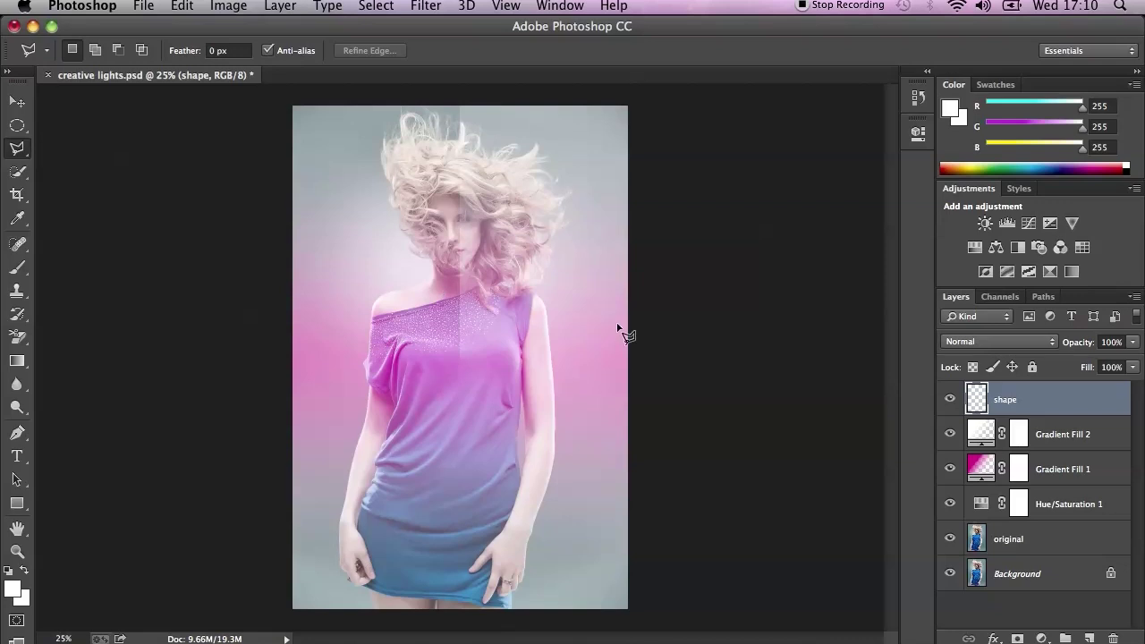
click(650, 261)
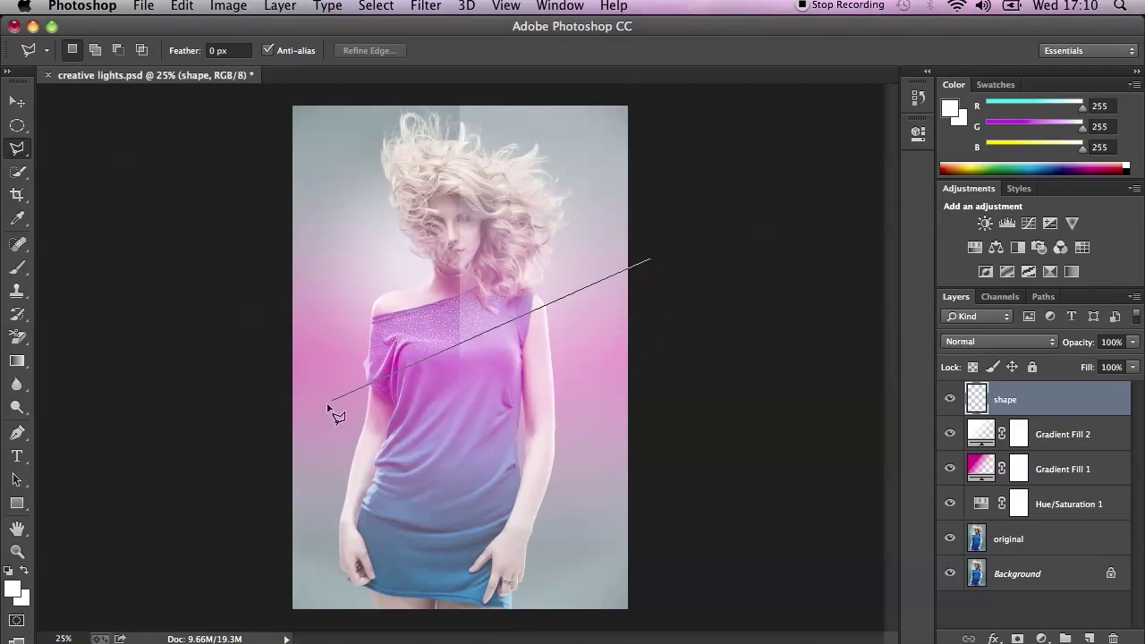
click(209, 534)
click(253, 616)
click(654, 616)
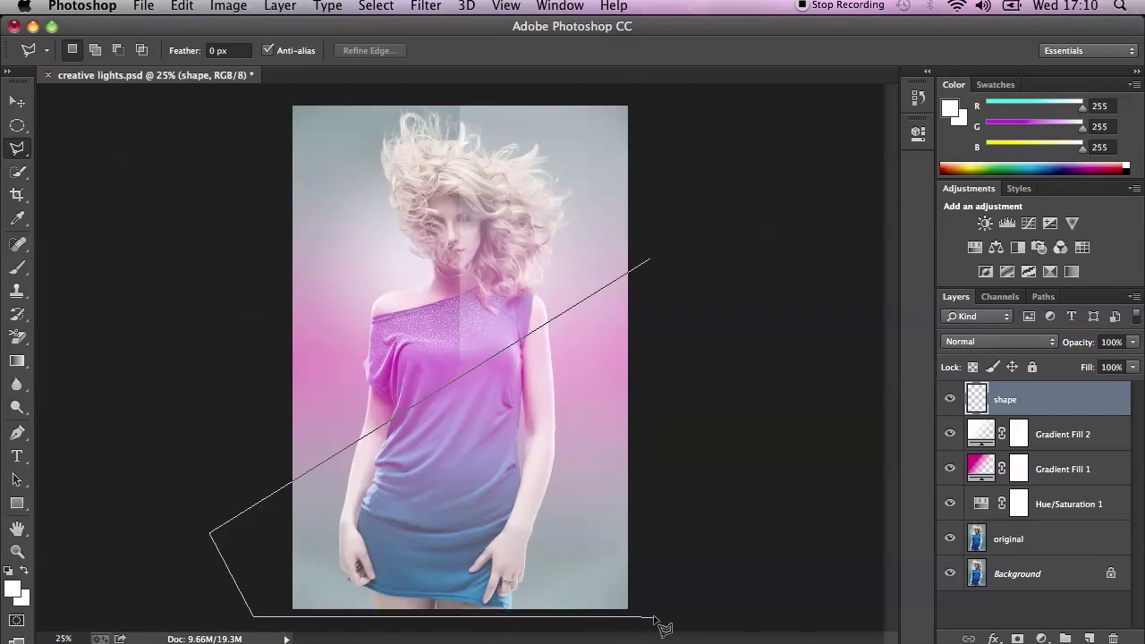
click(650, 260)
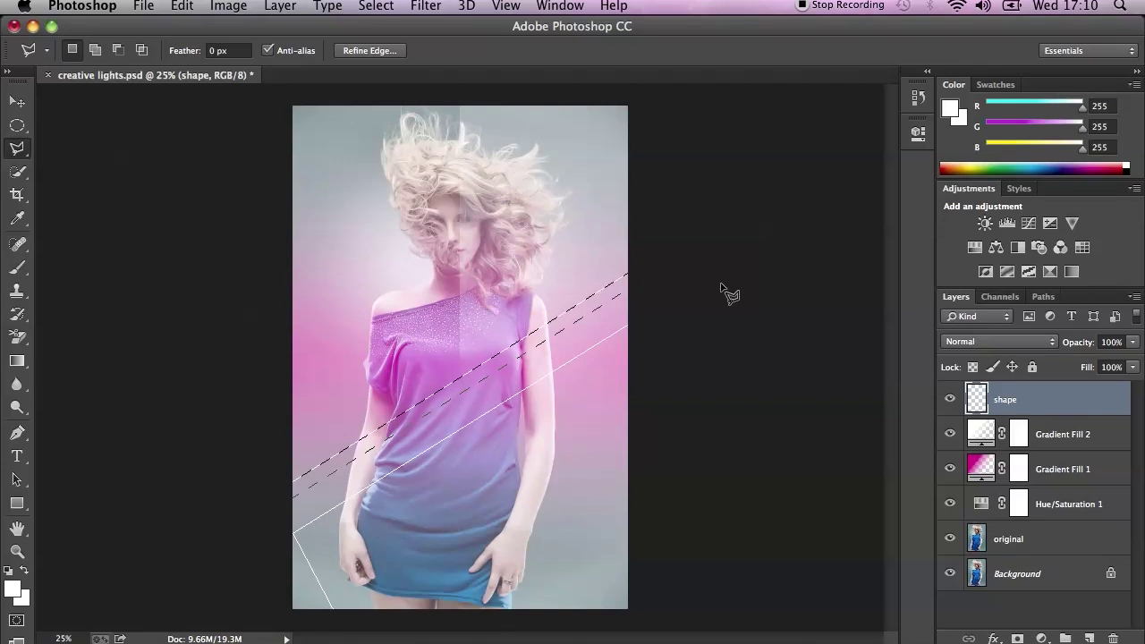
- Fill the wedge with a light grey Solid Color layer in Soft Light at 40% opacity
click(1042, 639)
click(1074, 366)
drag(663, 205, 645, 208)
click(1062, 167)
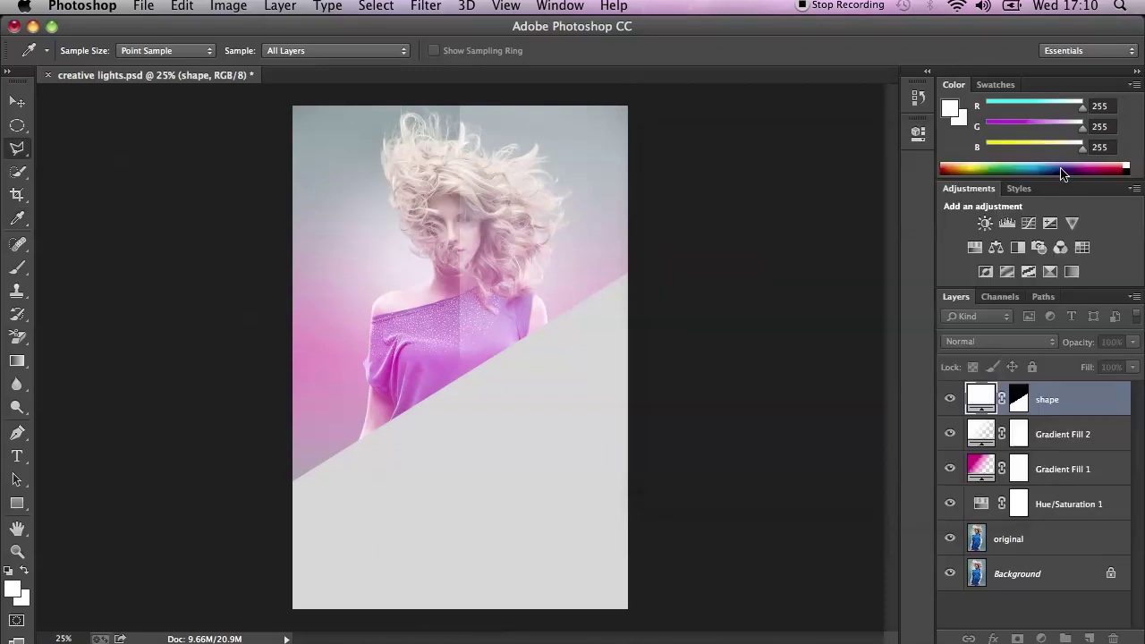
click(999, 342)
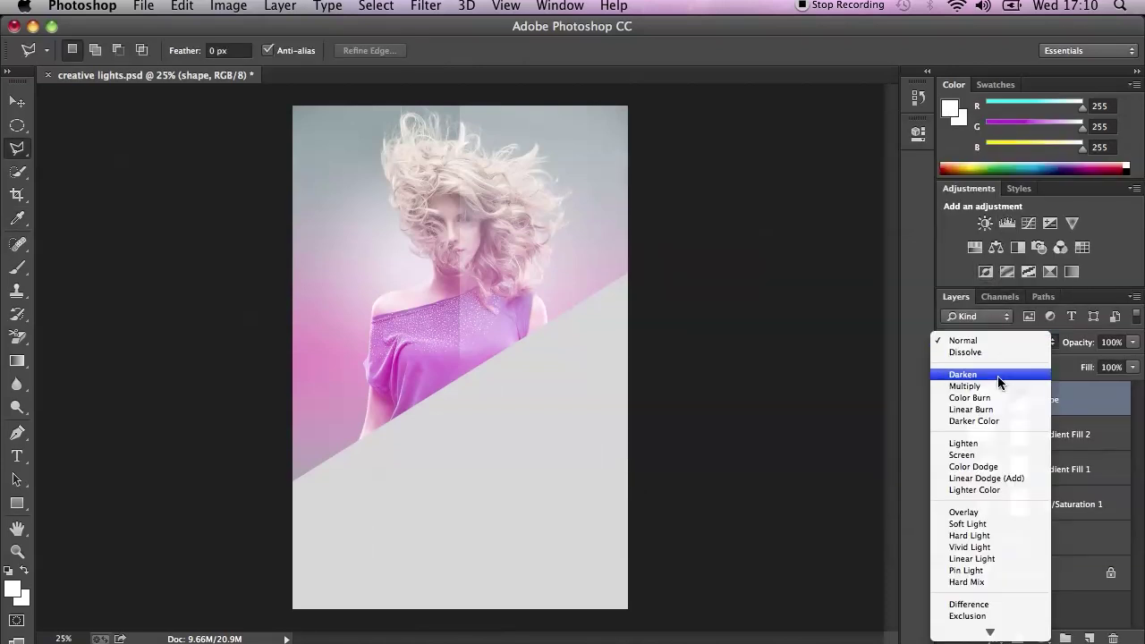
click(980, 525)
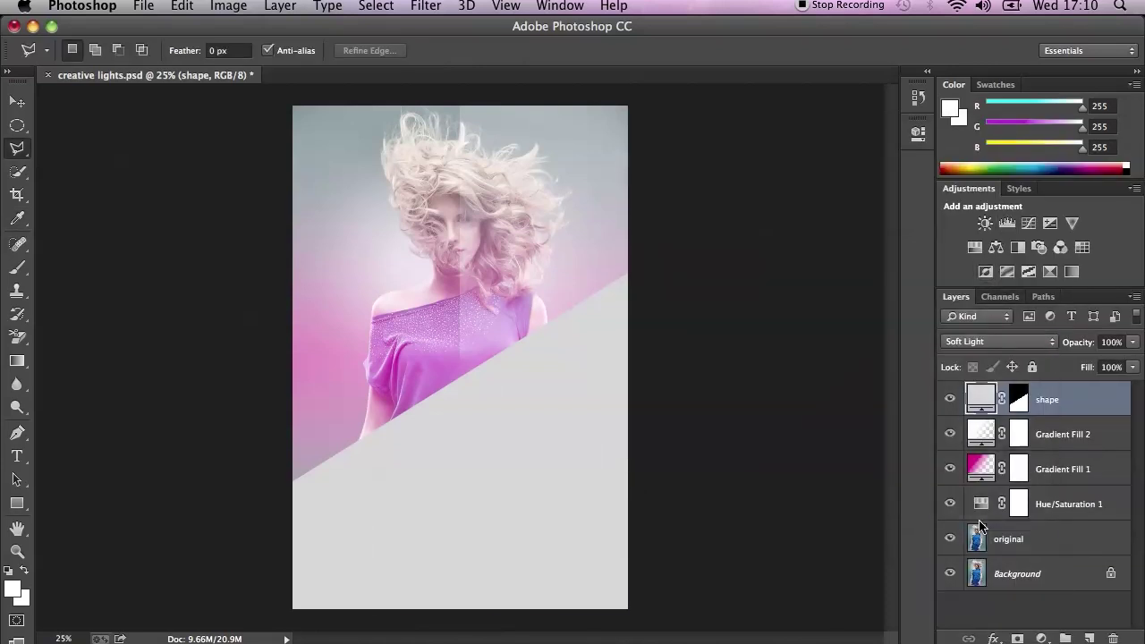
click(1110, 346)
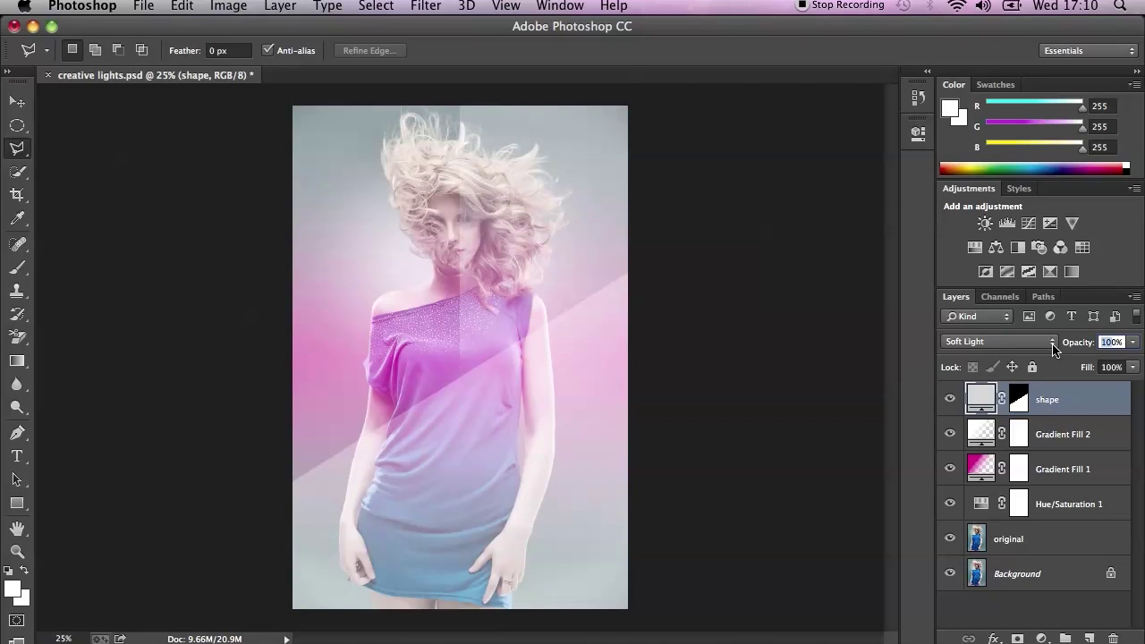
text(50)
text(40)
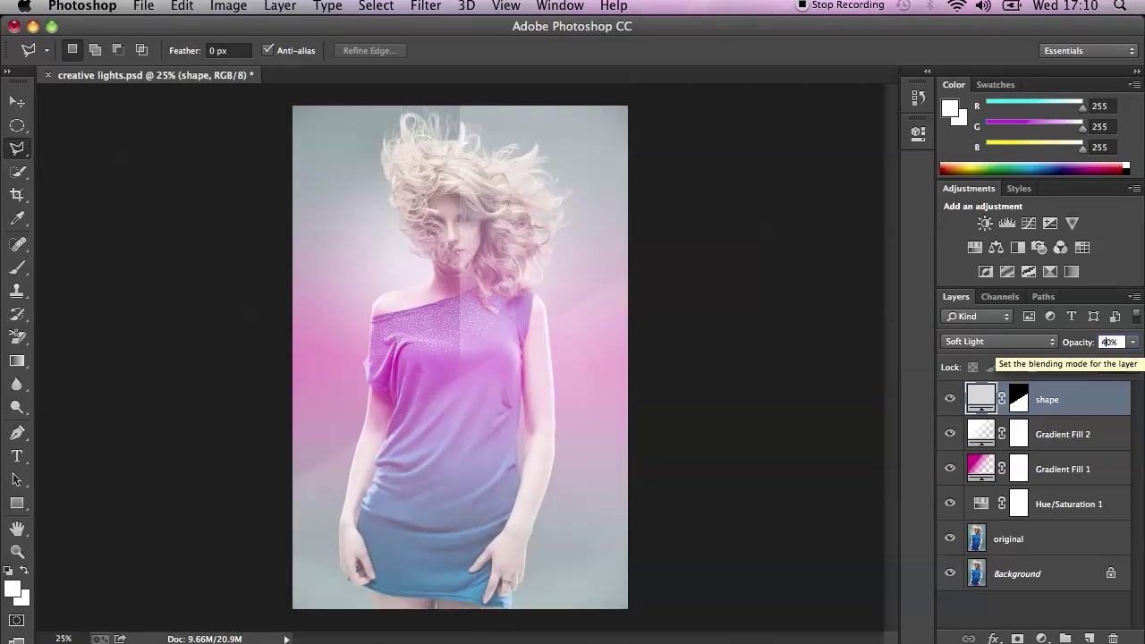
key(Return)
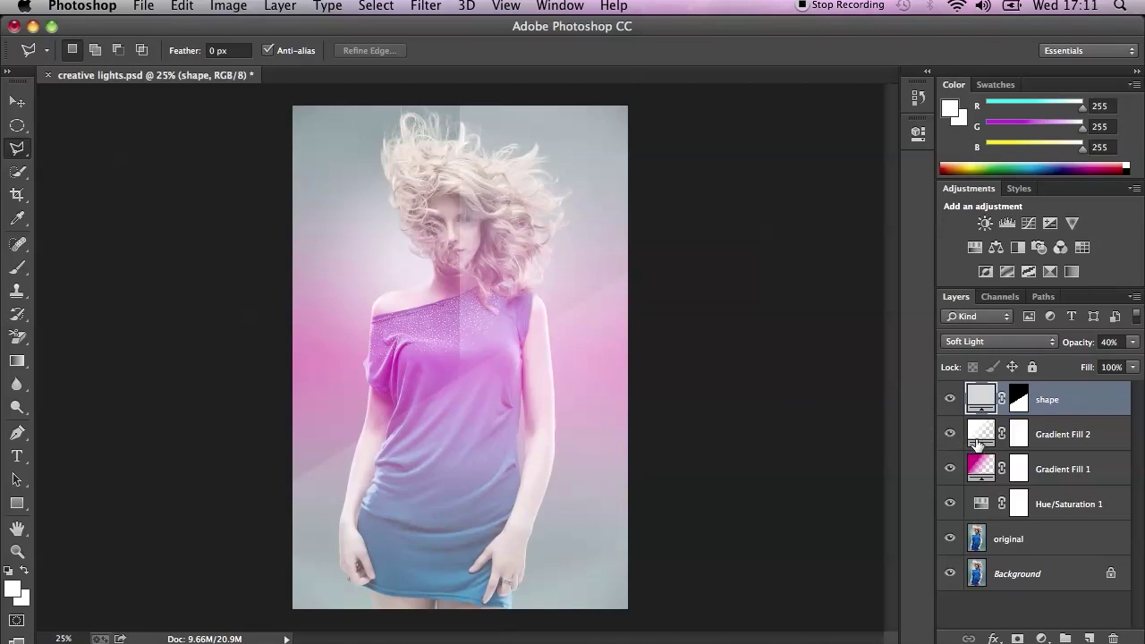
- Group the shape, Gradient Fill 2 and Gradient Fill 1 layers into a group named 'Shpaes'
shift+click(1065, 469)
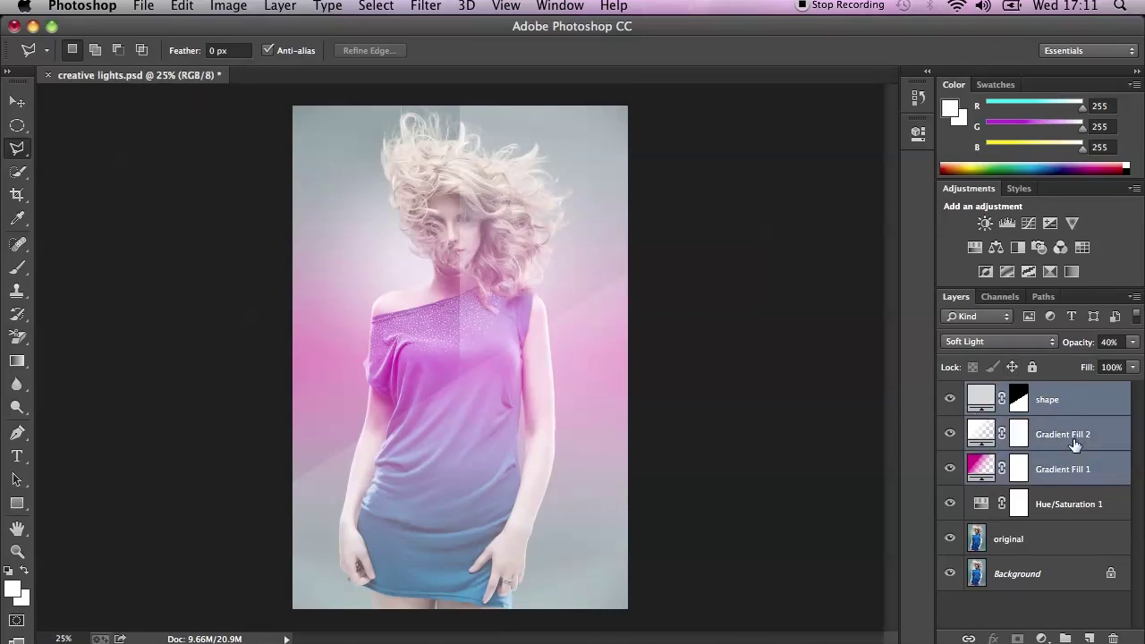
right_click(1065, 396)
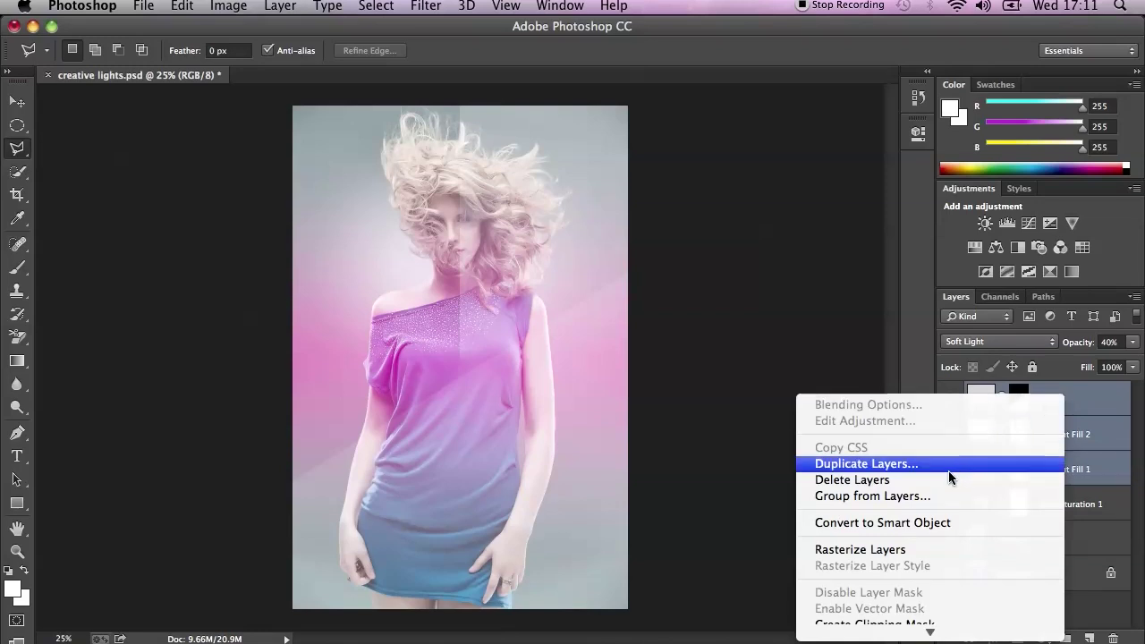
right_click(1088, 405)
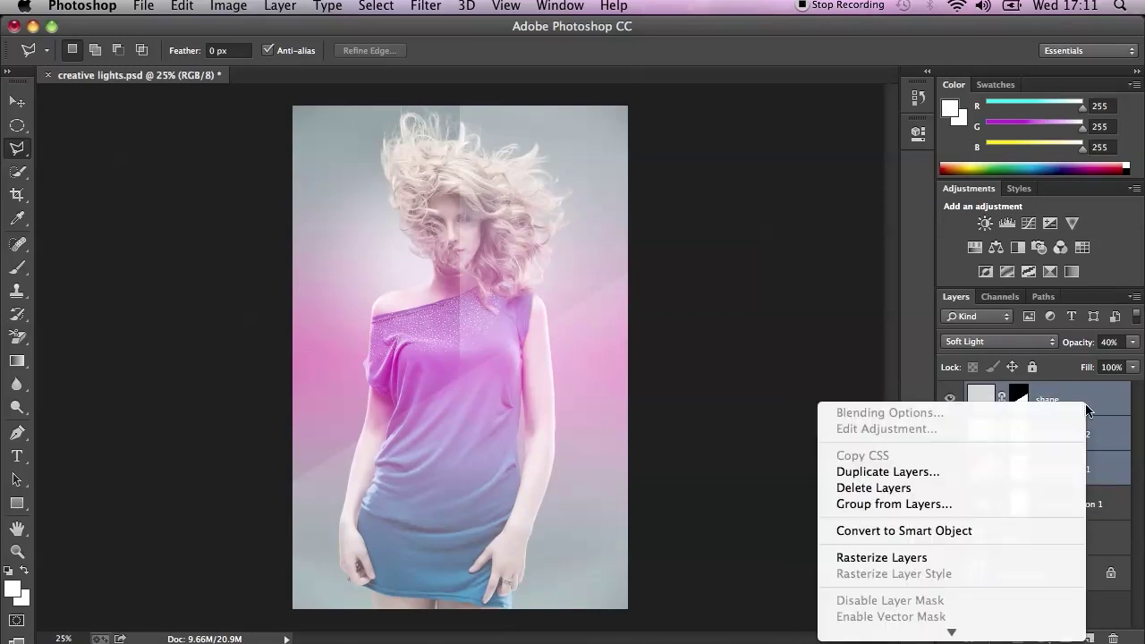
click(1090, 408)
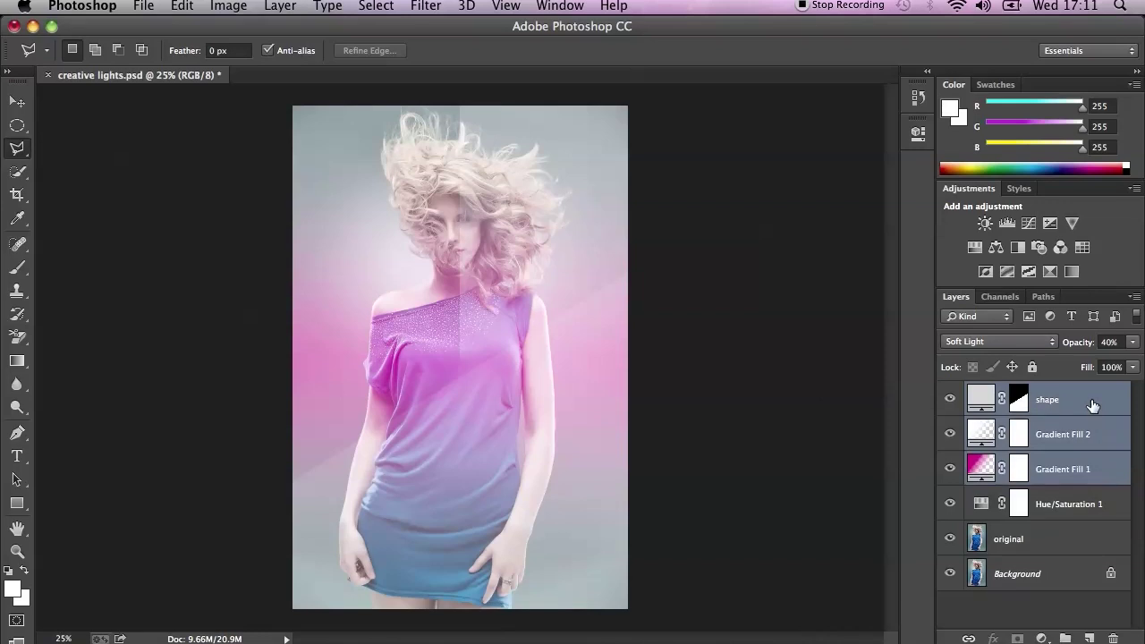
key(super+g)
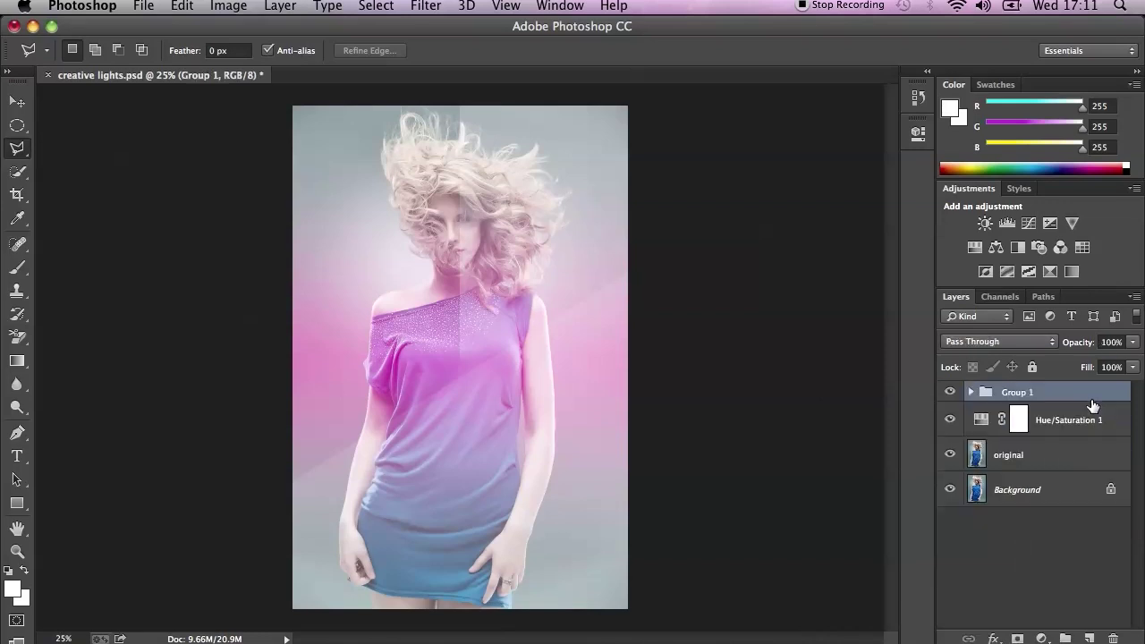
double_click(1025, 395)
text(Shpaes)
key(Return)
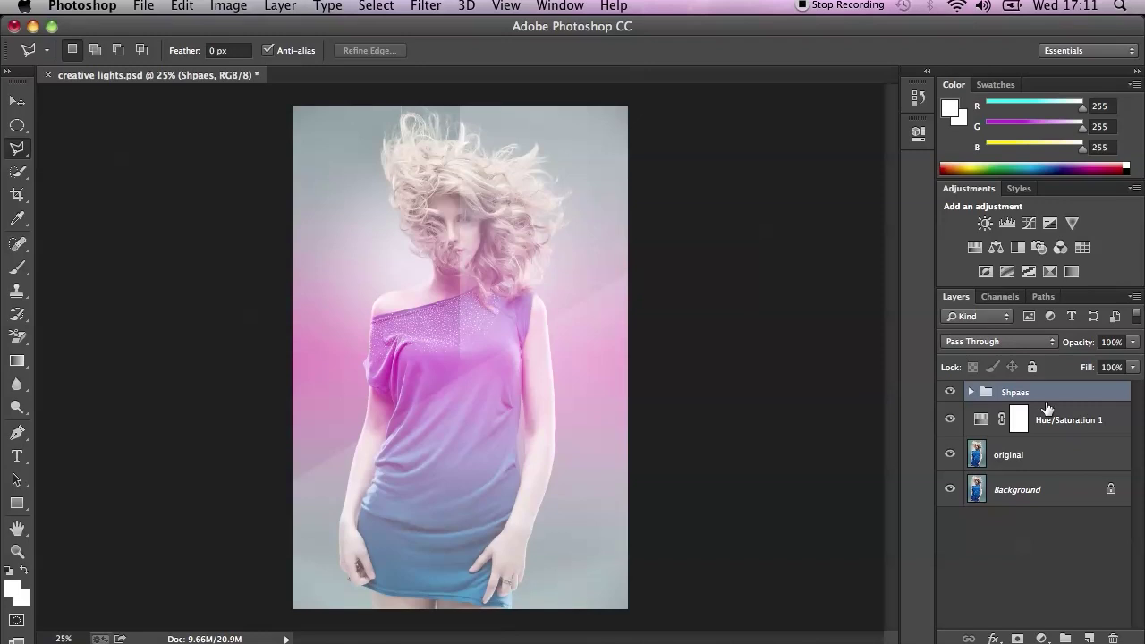
click(1072, 423)
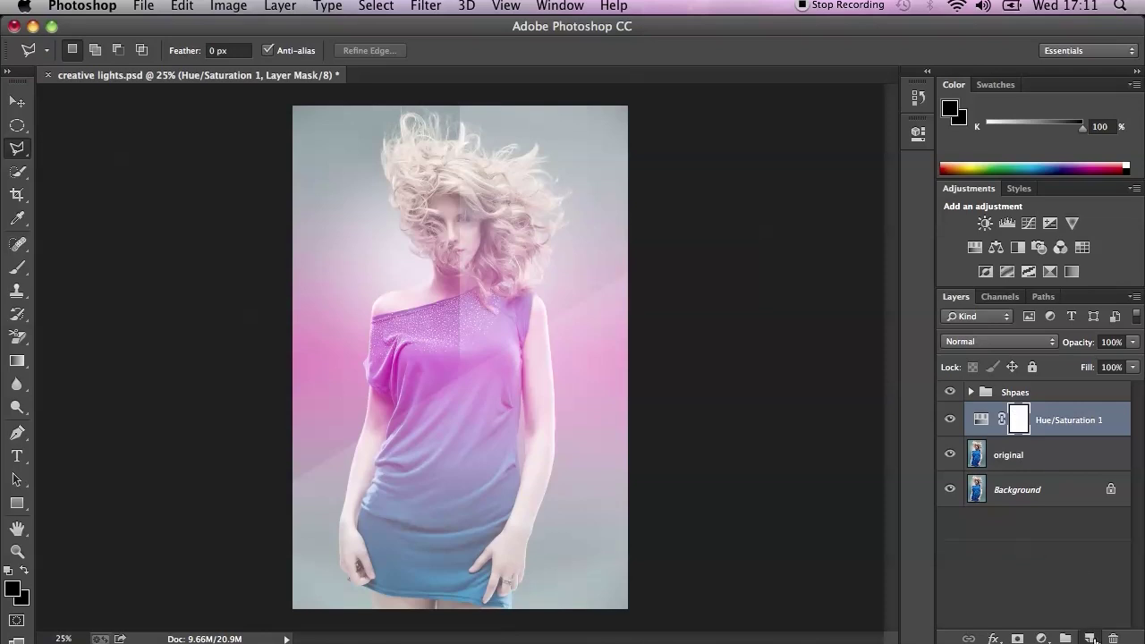
- On a new layer above Hue/Saturation 1, stamp white particles with the 2385 brush preset
click(1089, 637)
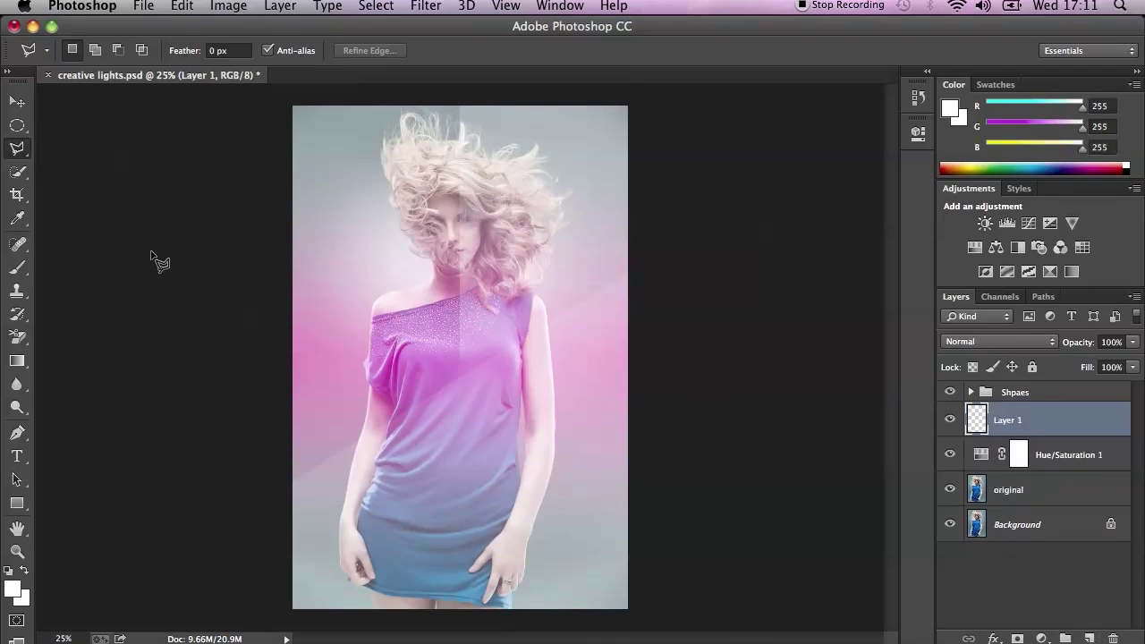
click(17, 267)
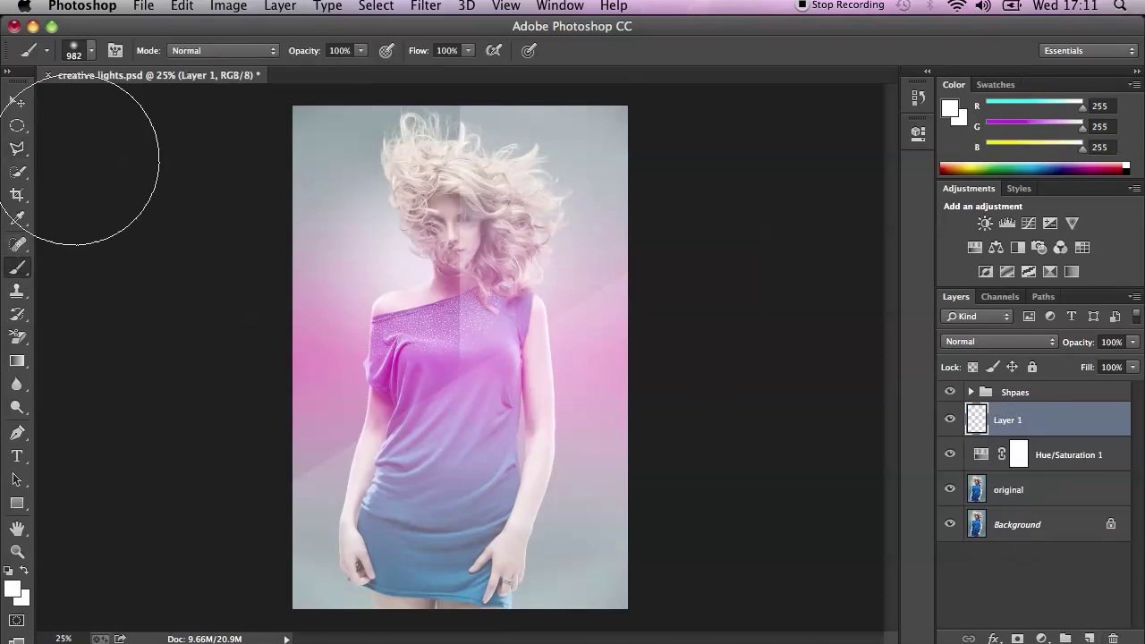
click(87, 53)
drag(205, 188, 205, 268)
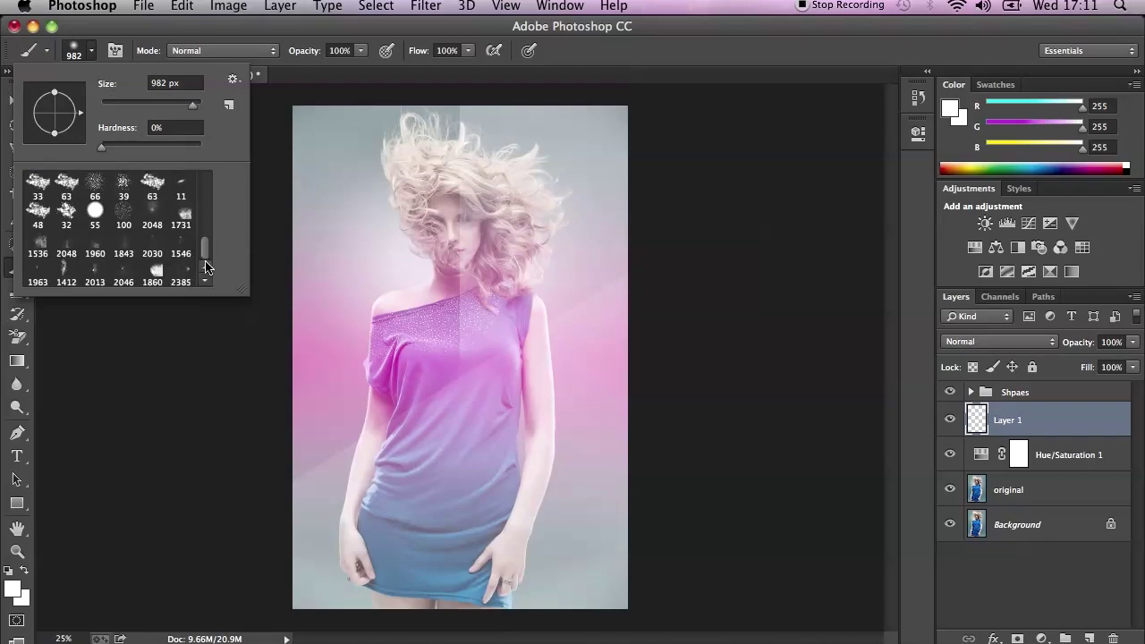
click(183, 271)
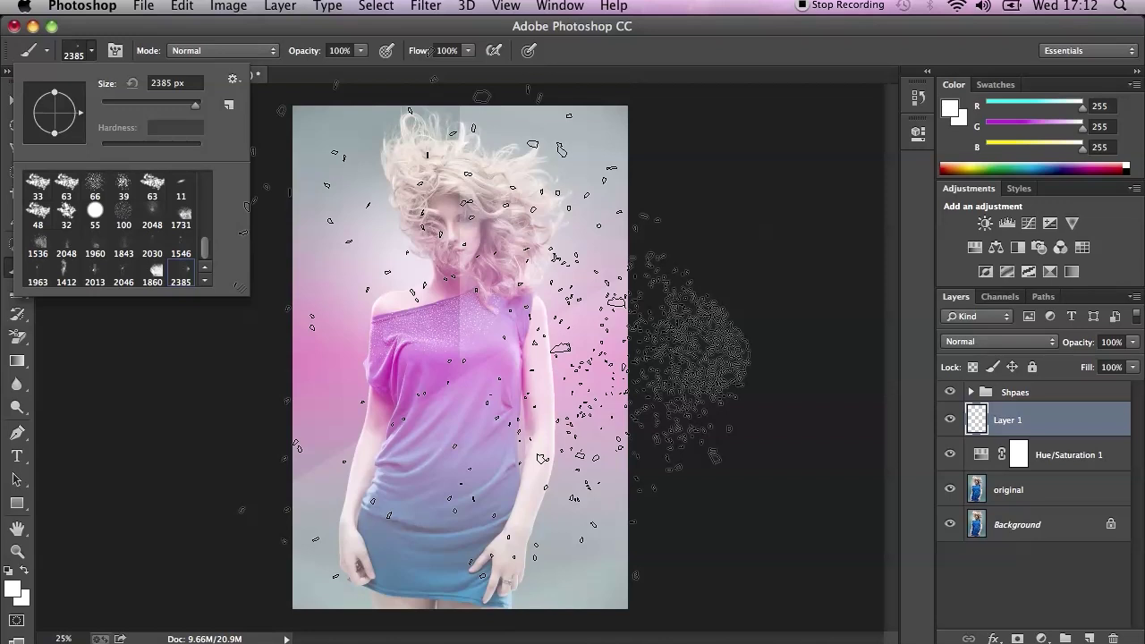
key(Return)
click(492, 340)
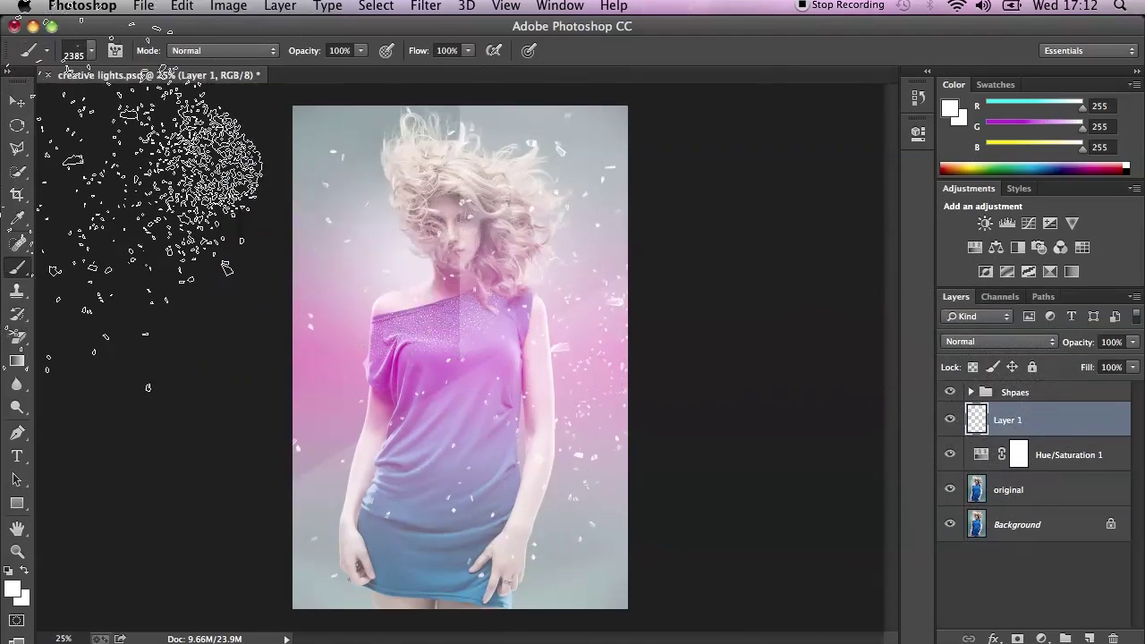
click(17, 125)
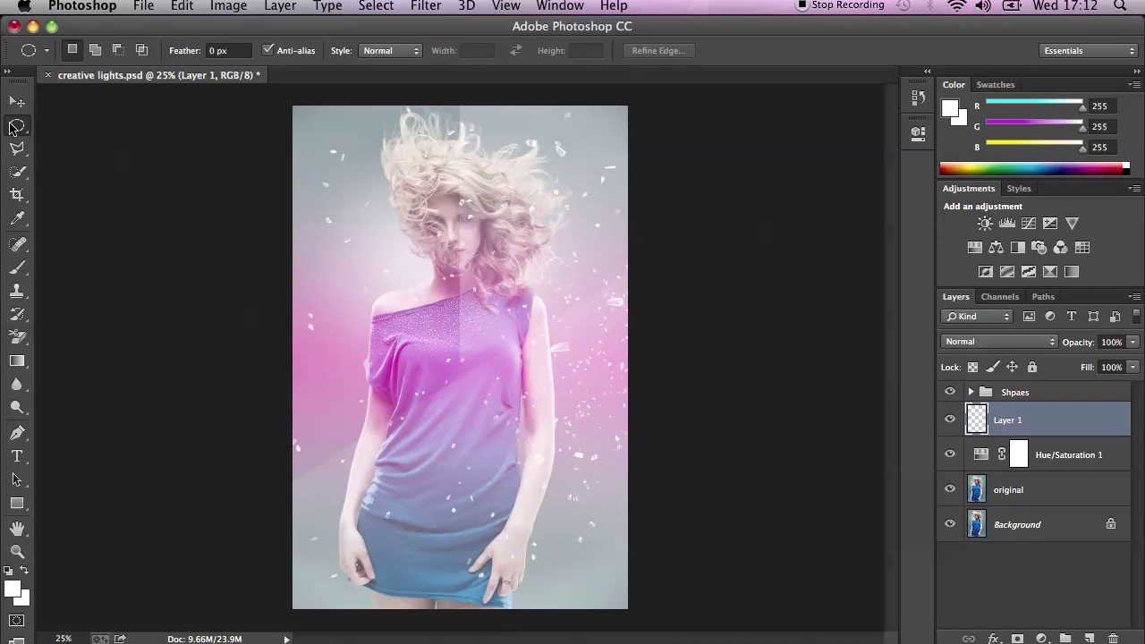
- Mirror Layer 1's particles horizontally with Free Transform (W -100%), then add an empty Layer 2
right_click(494, 252)
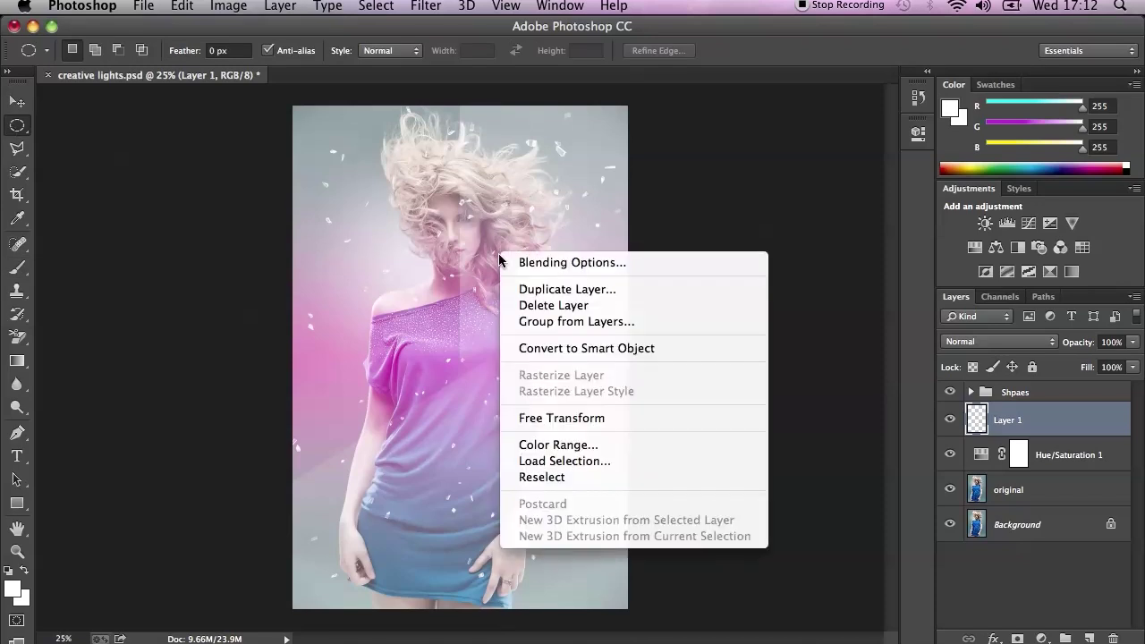
click(574, 417)
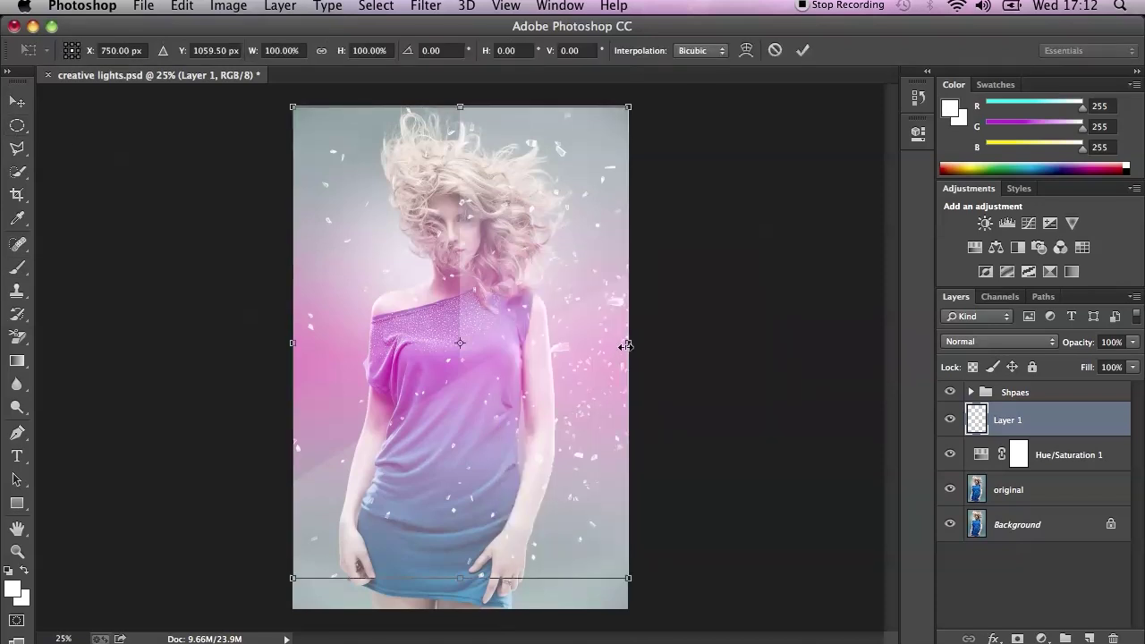
drag(586, 341, 628, 340)
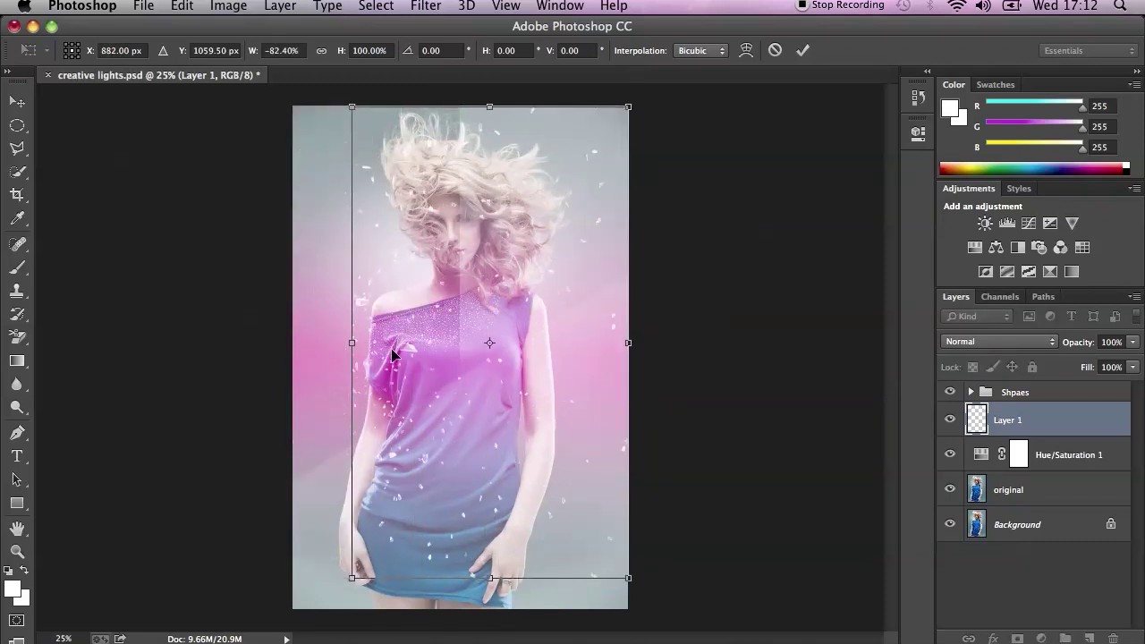
drag(351, 341, 294, 332)
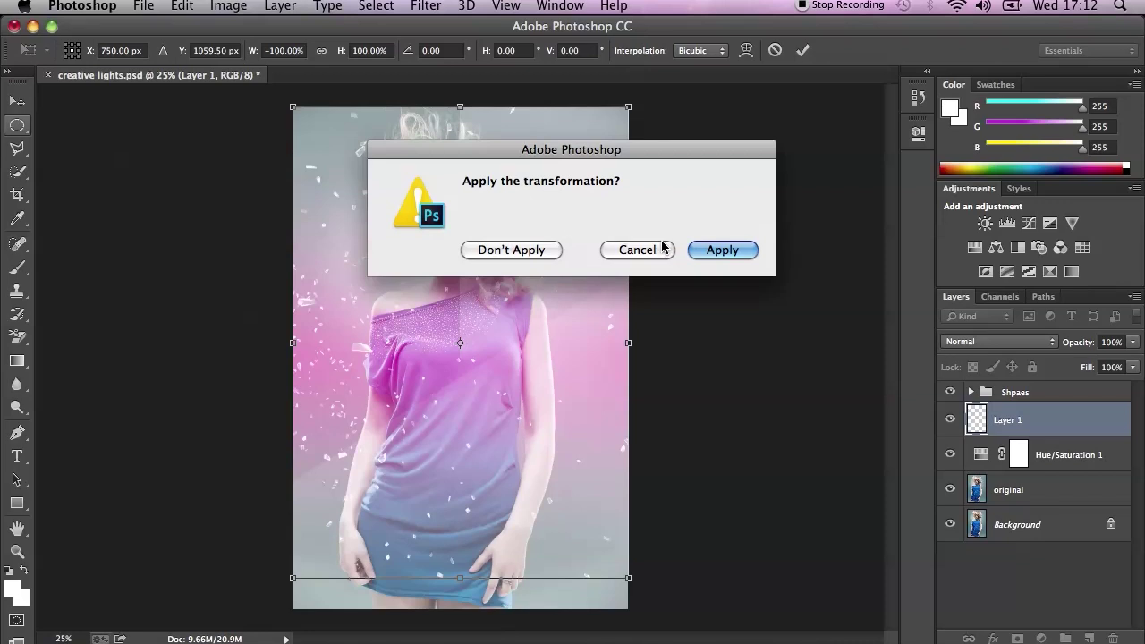
click(716, 248)
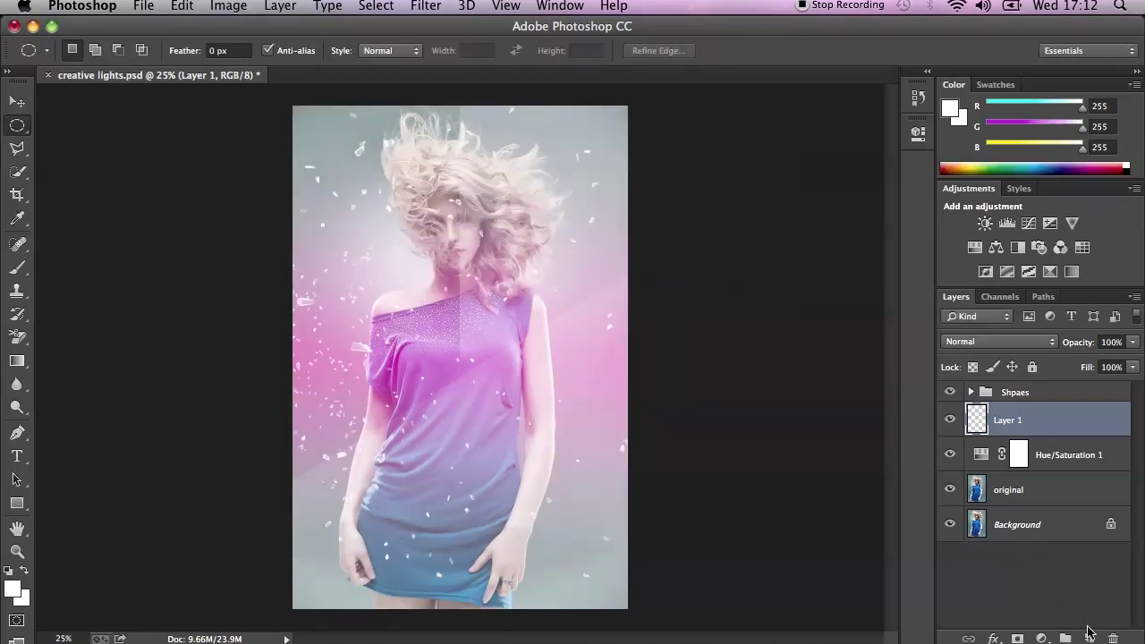
click(1089, 637)
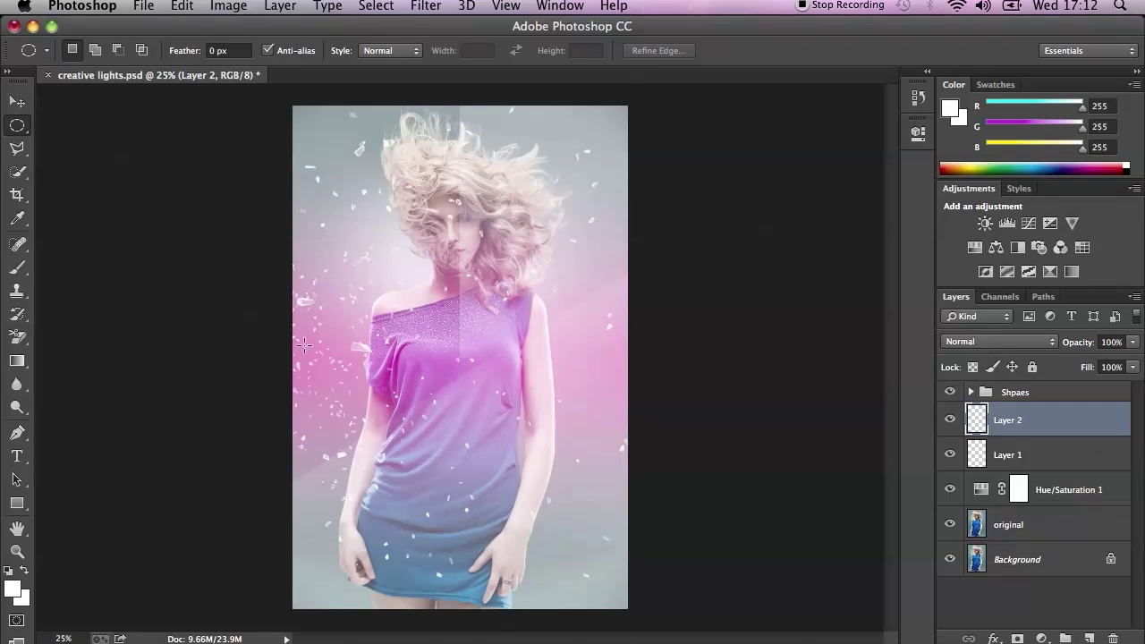
- Select Layer 1 and confirm its Blending Options with OK
click(22, 267)
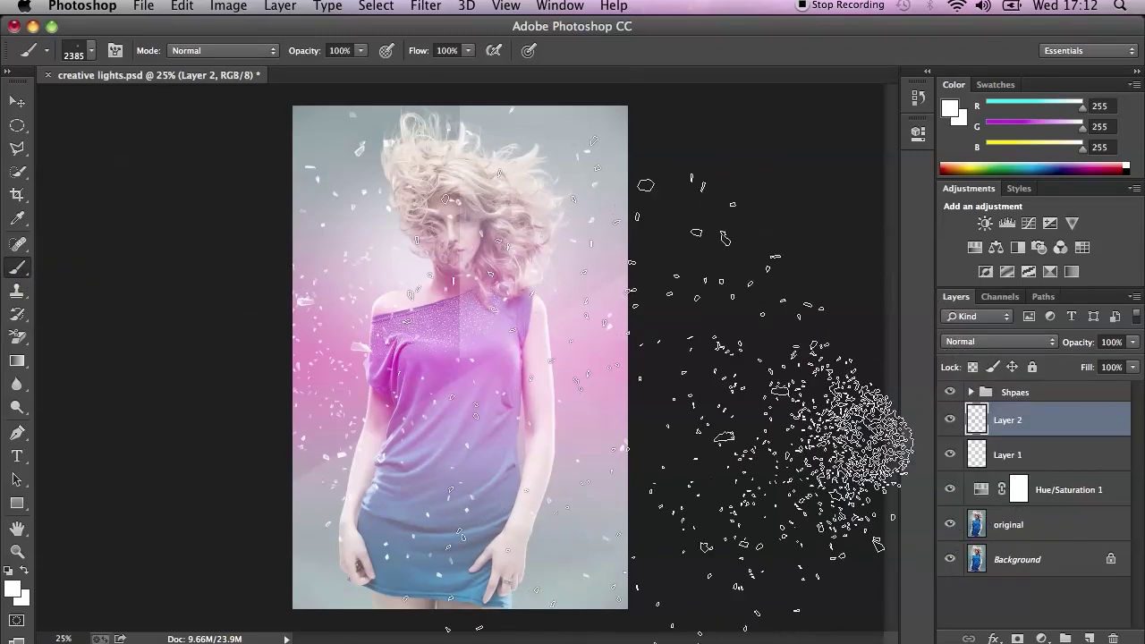
click(17, 101)
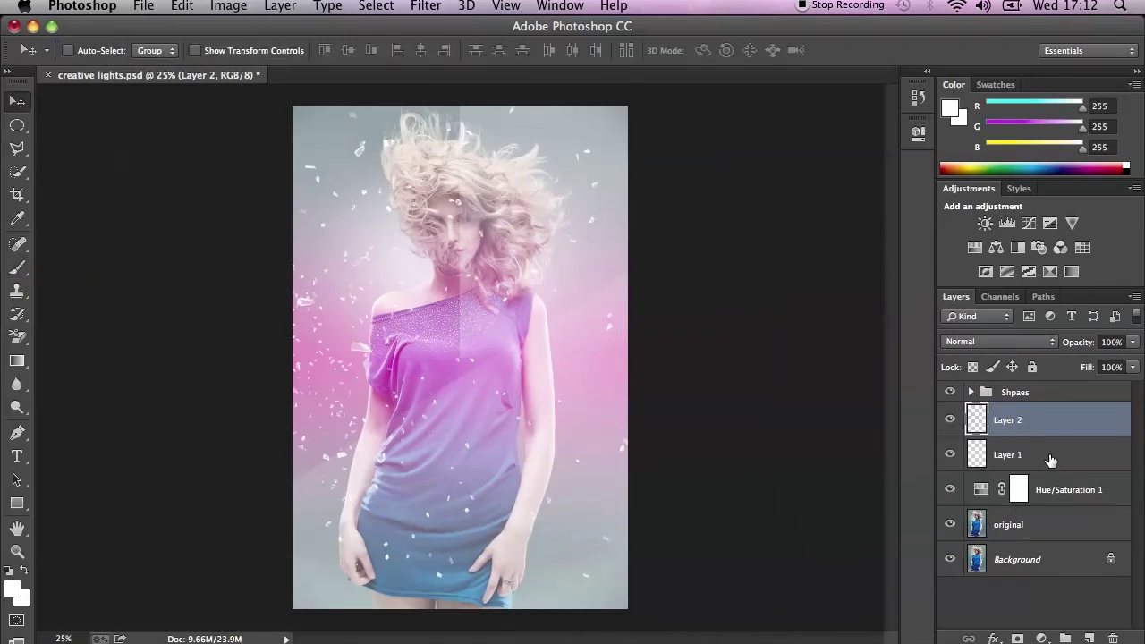
click(1051, 459)
double_click(1049, 456)
click(1084, 161)
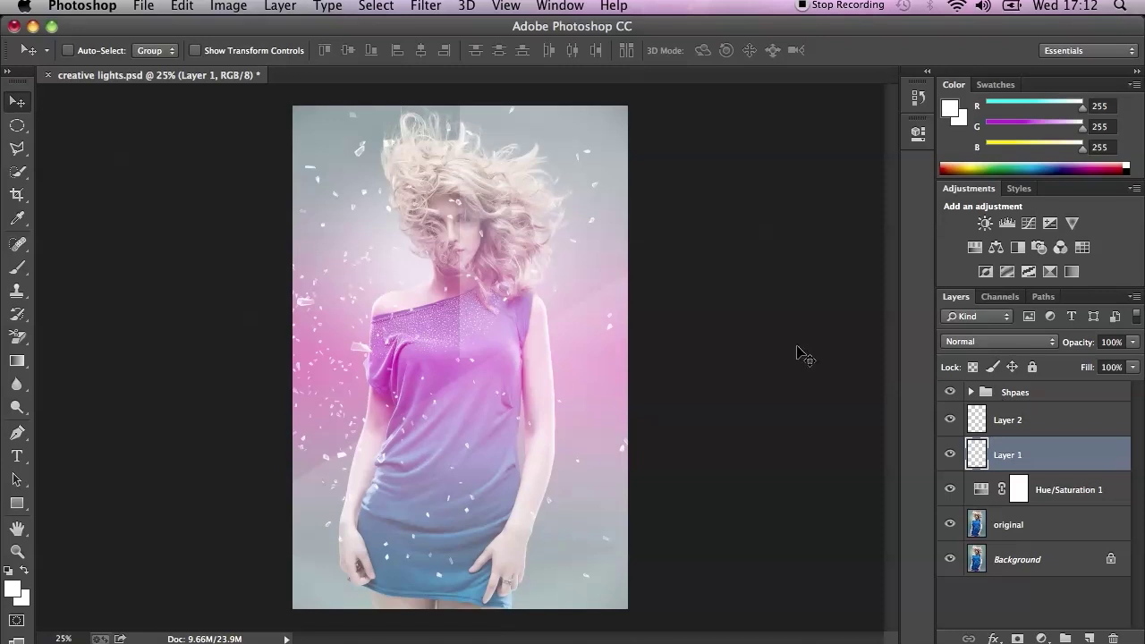
- Pick the 2048 px particle brush, stamp a trial stroke at lower left, then undo it
click(17, 269)
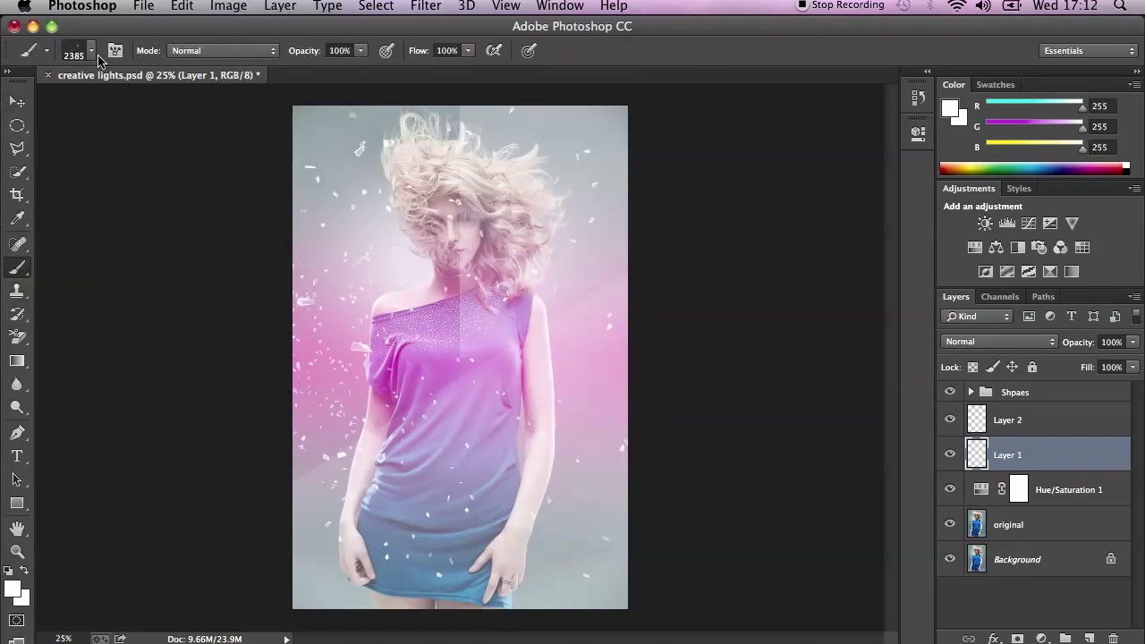
click(91, 52)
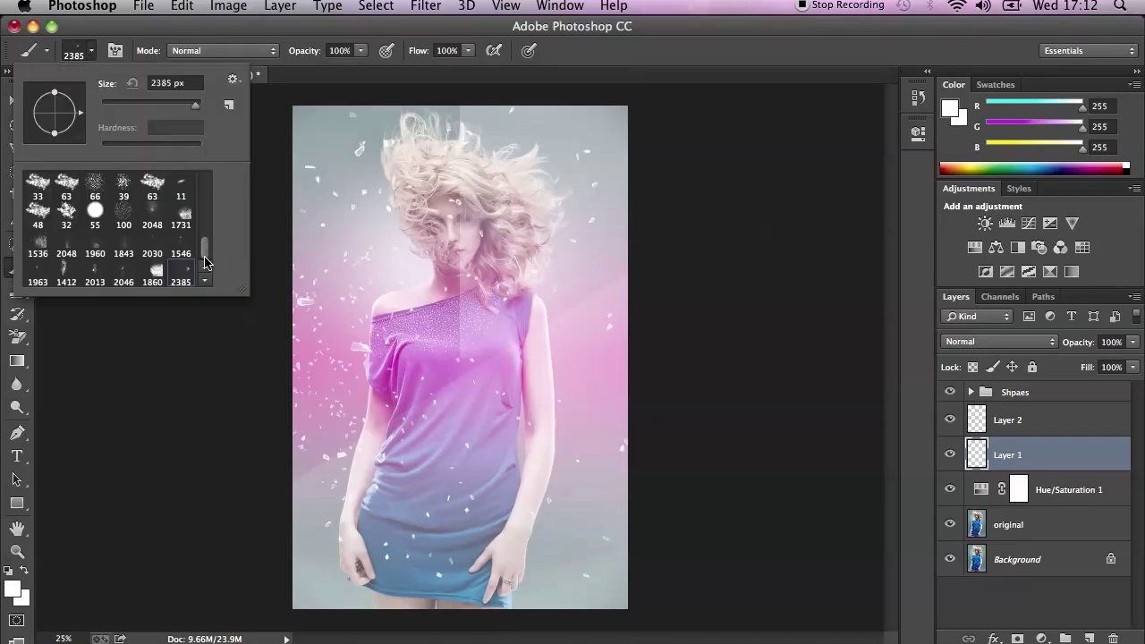
click(152, 215)
click(37, 247)
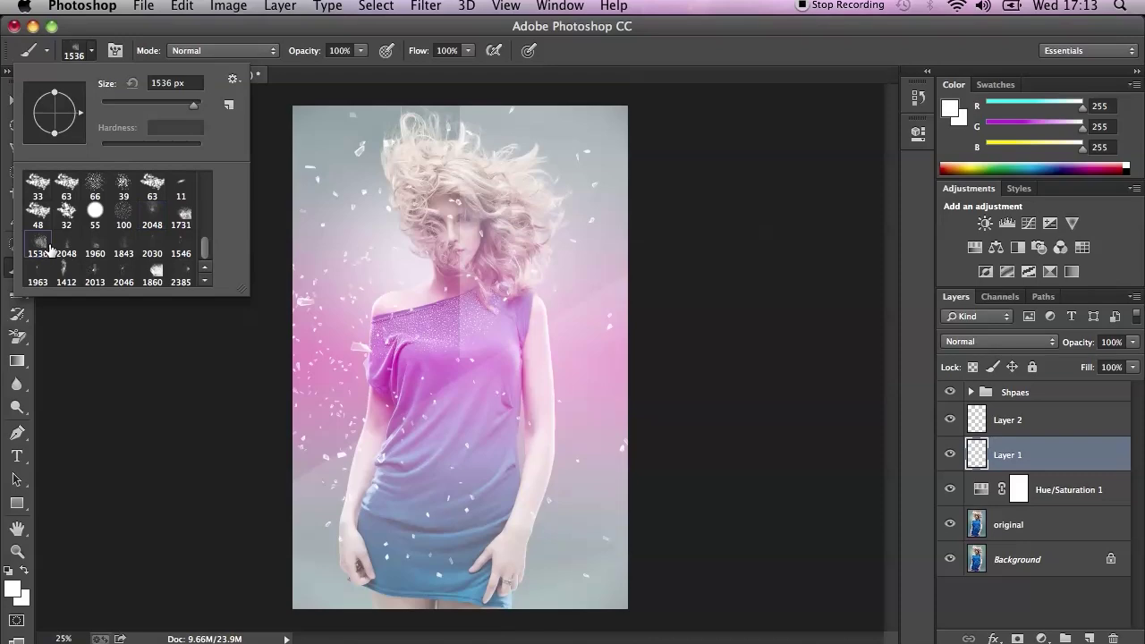
click(152, 215)
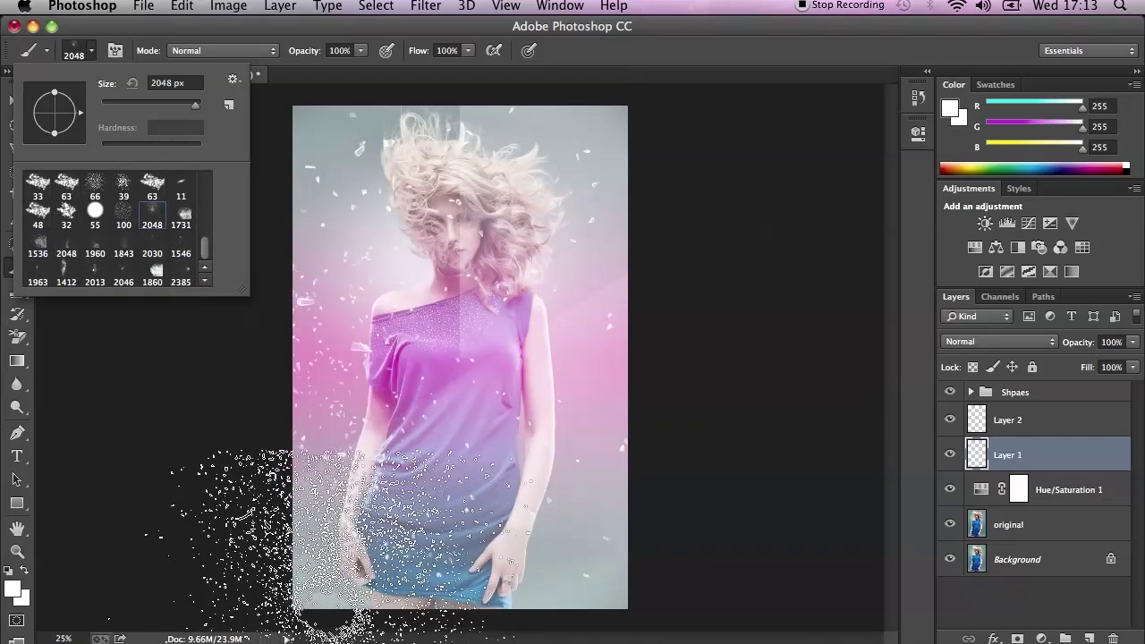
click(331, 555)
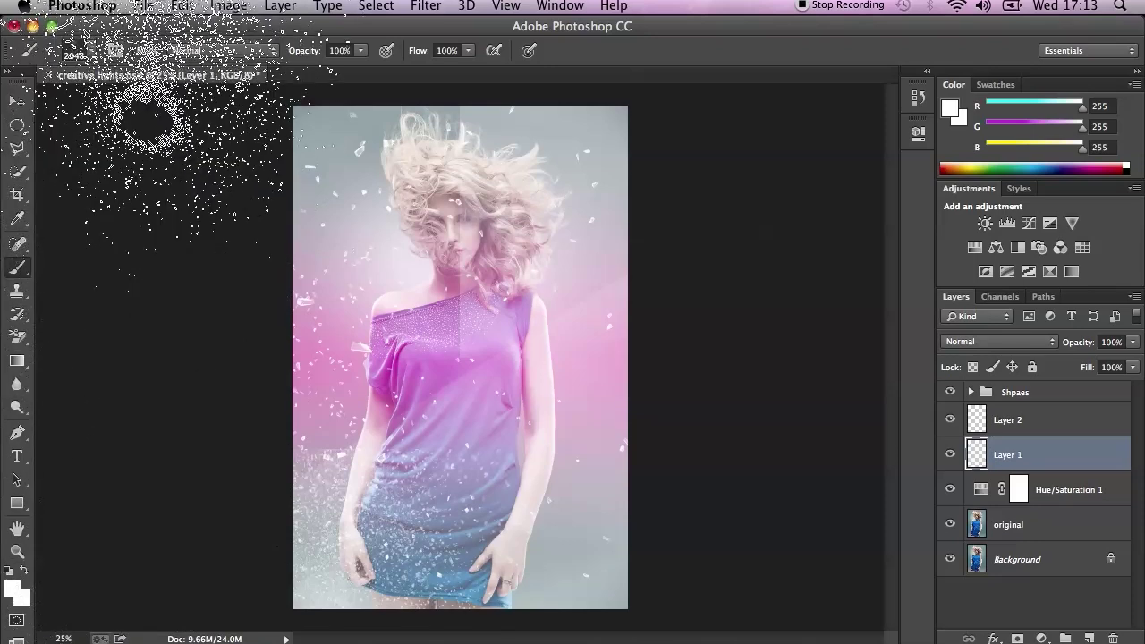
click(182, 7)
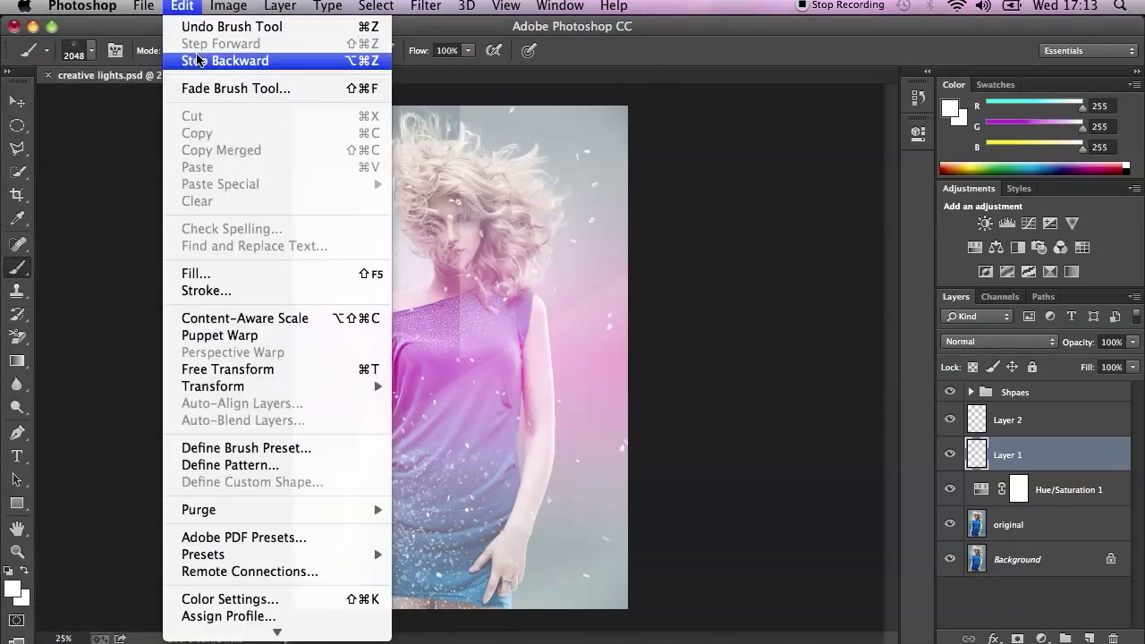
click(157, 62)
- Switch to the other 2048 px particle preset and make Layer 2 the painting layer
click(93, 54)
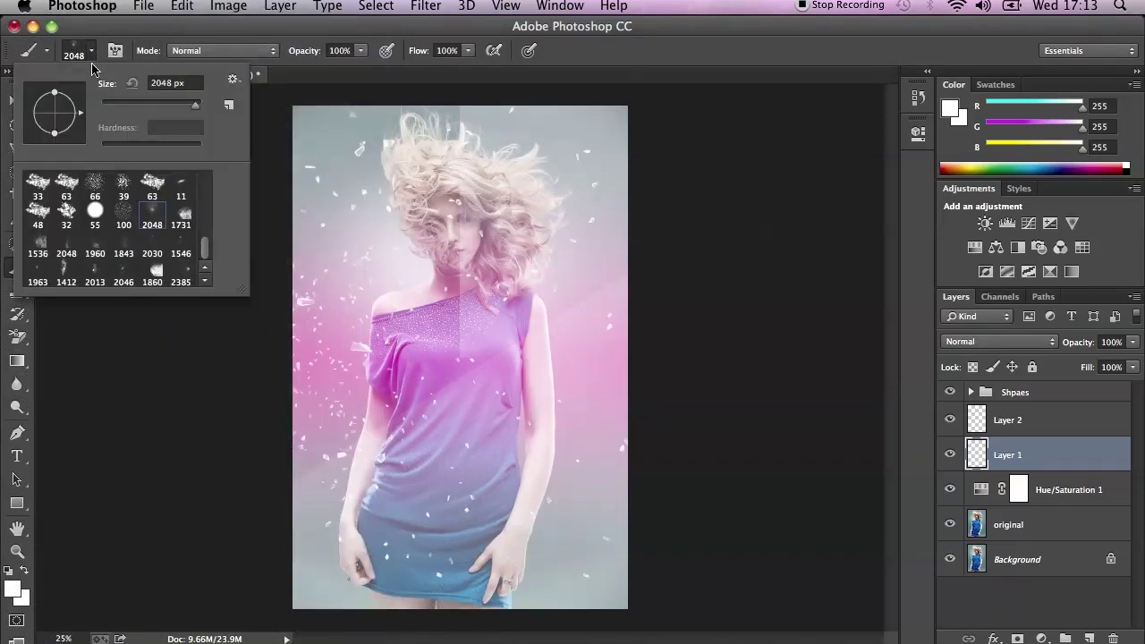
click(66, 242)
click(1028, 421)
click(1028, 422)
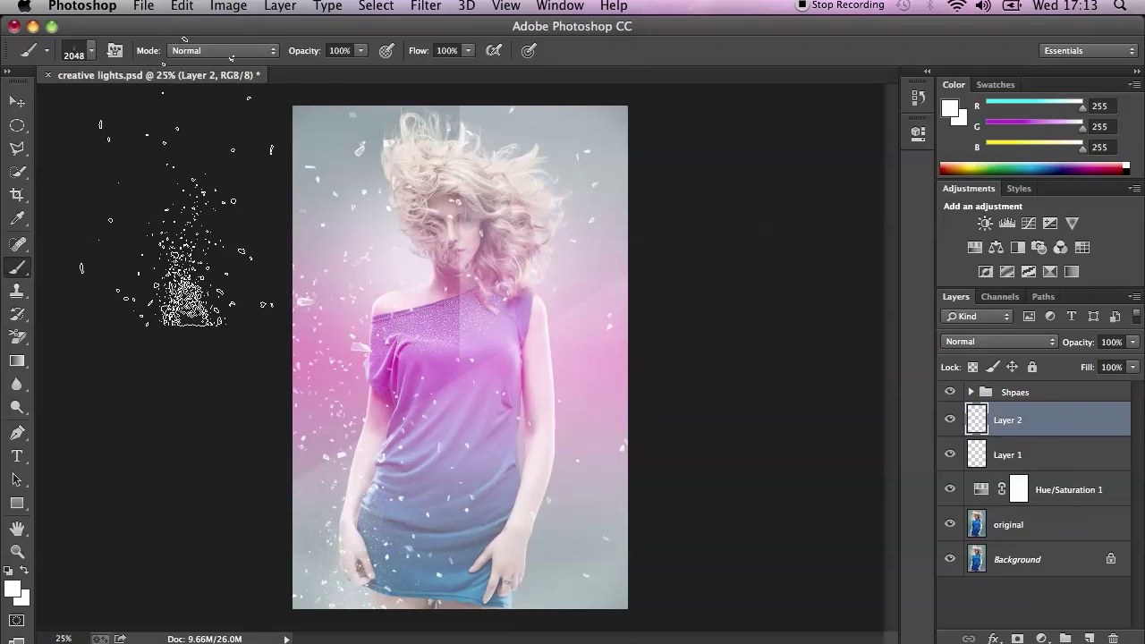
- Try the 1960, 1843 and 2030 px particle brush presets
click(90, 53)
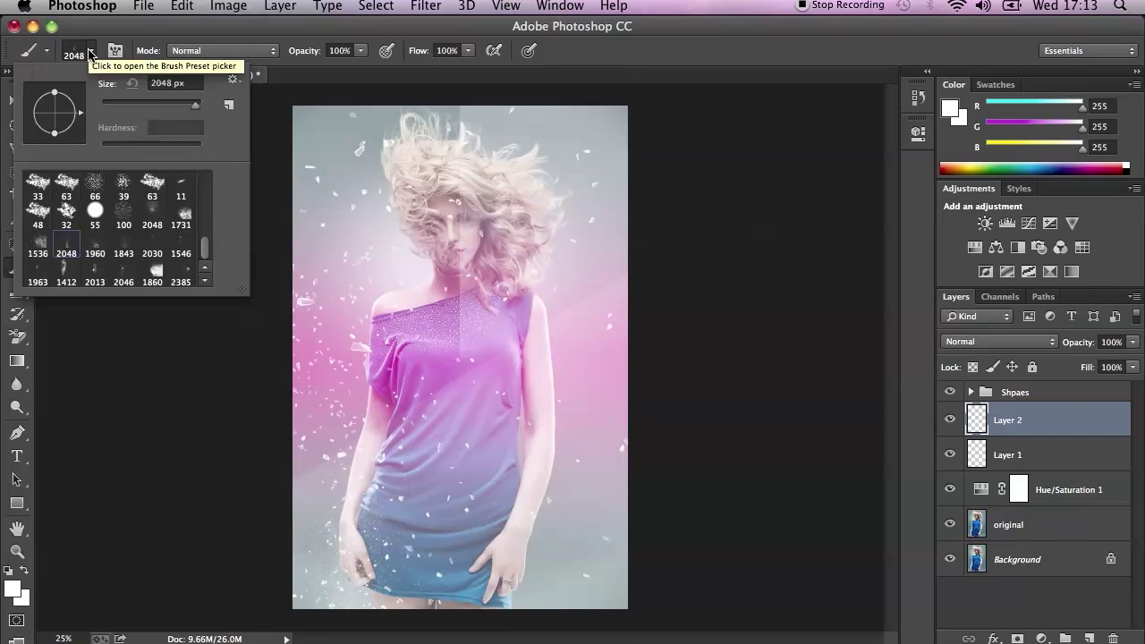
click(95, 248)
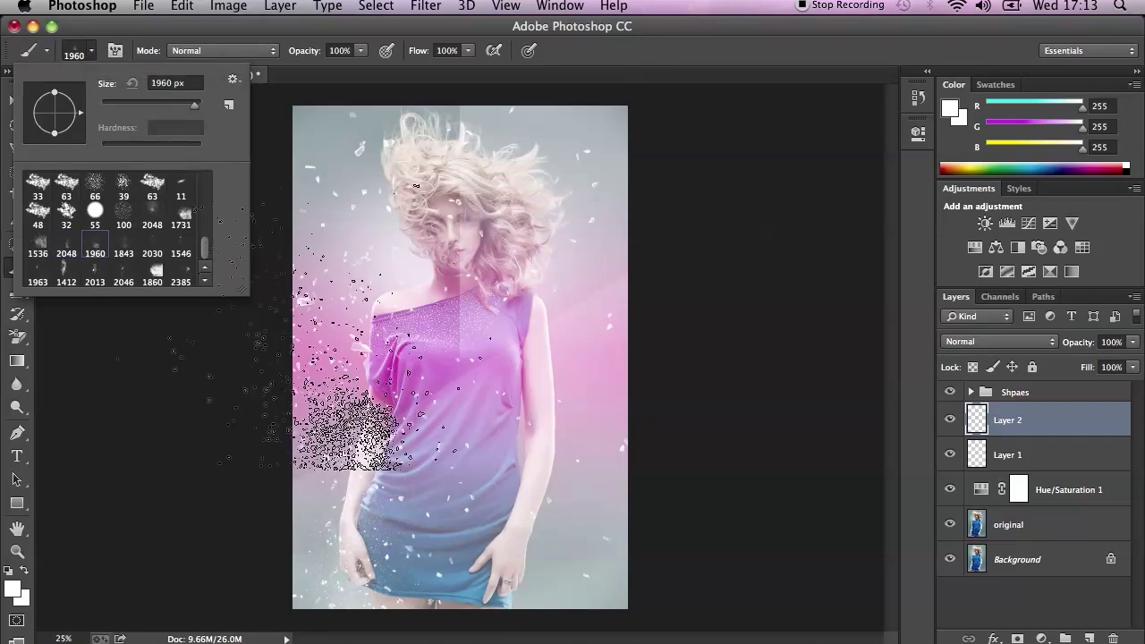
click(123, 242)
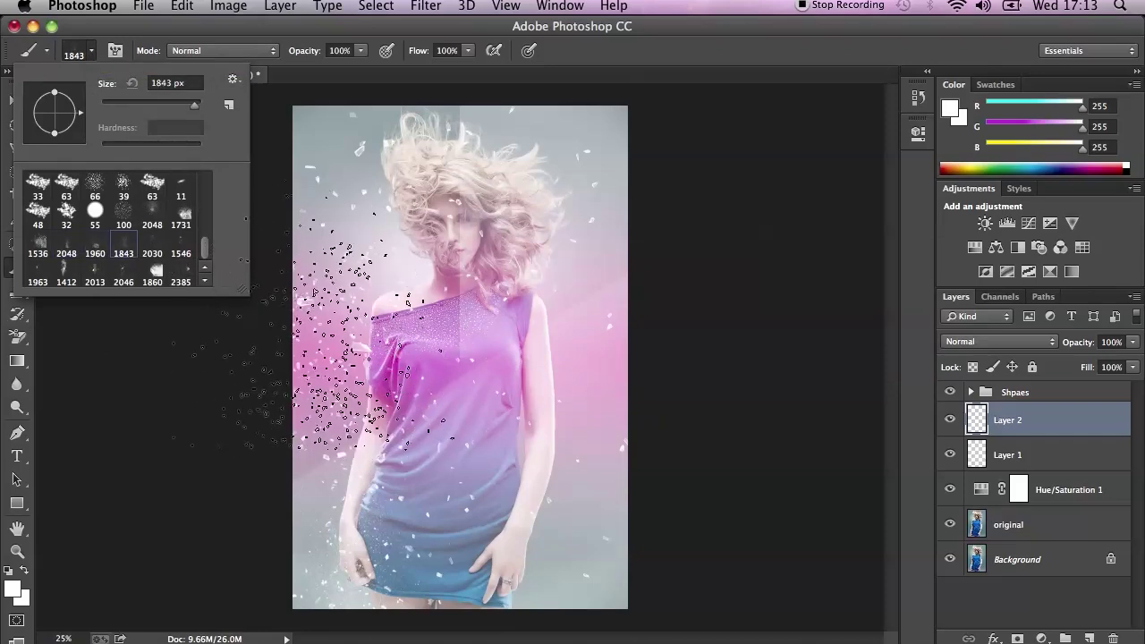
click(152, 242)
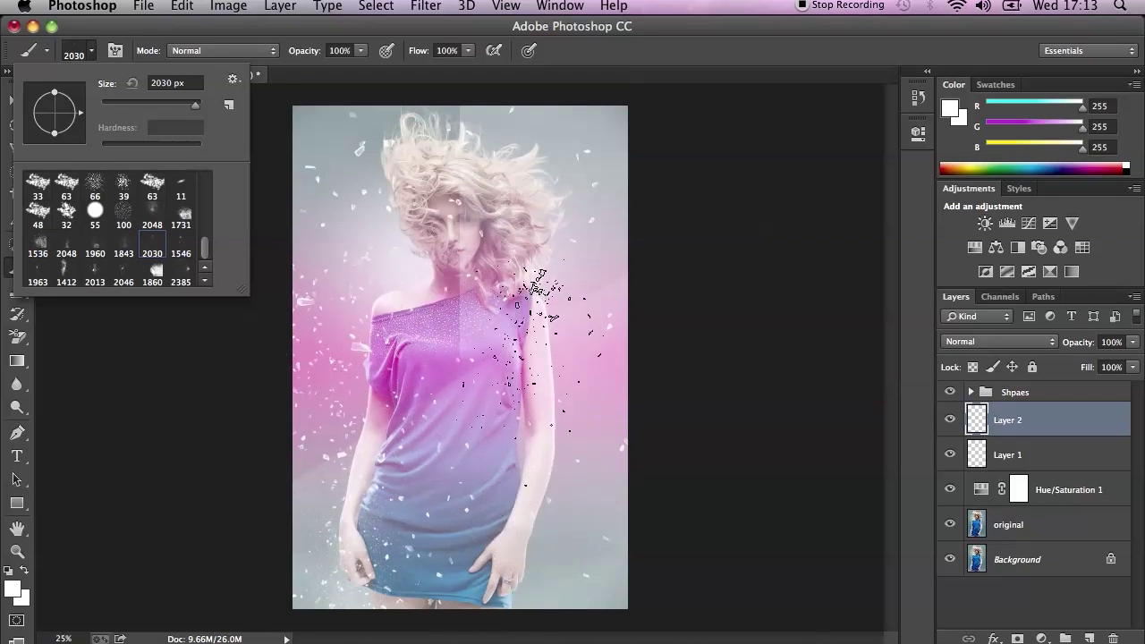
click(531, 269)
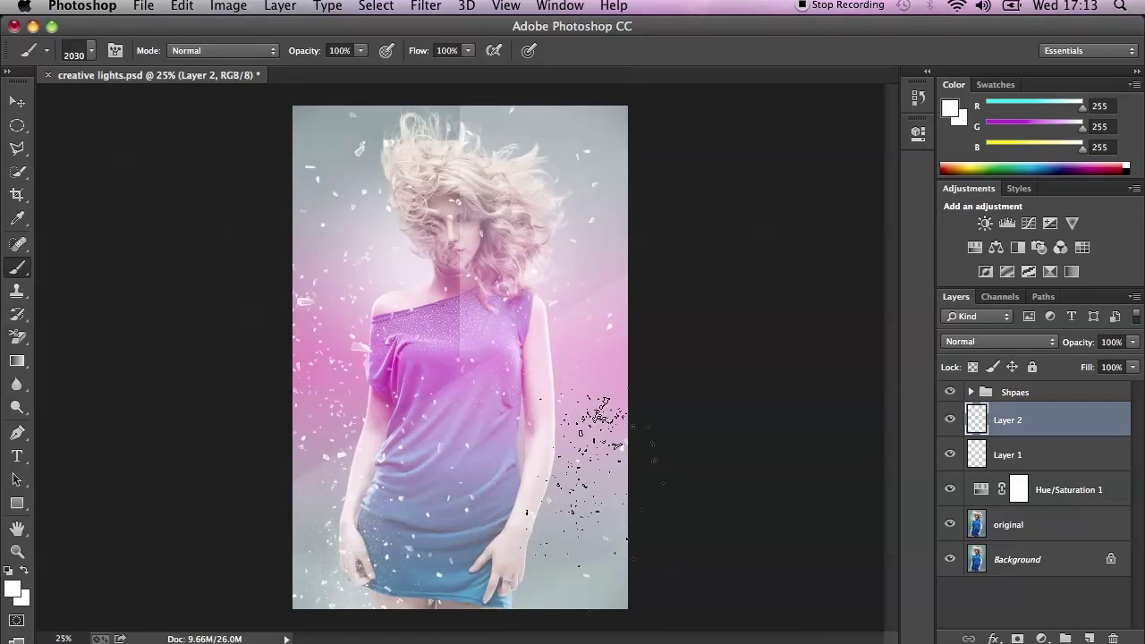
- Compare the 1546, 1963, 2013 and 2046 px presets, settling on the 2013 px particle brush
click(90, 51)
click(181, 243)
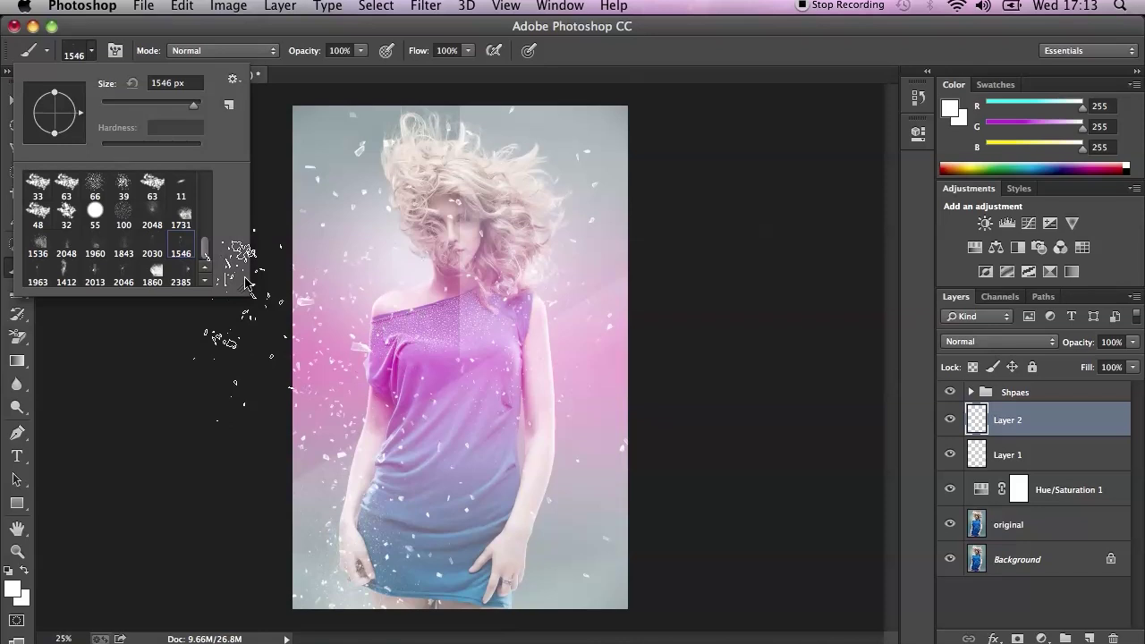
click(38, 269)
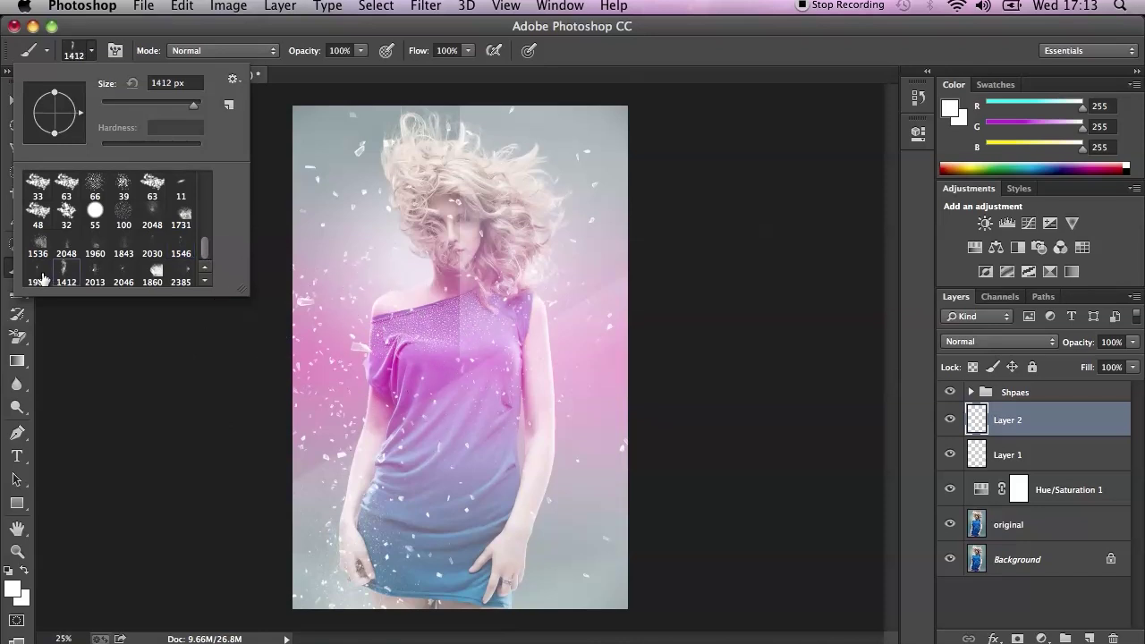
click(95, 269)
click(123, 270)
click(95, 268)
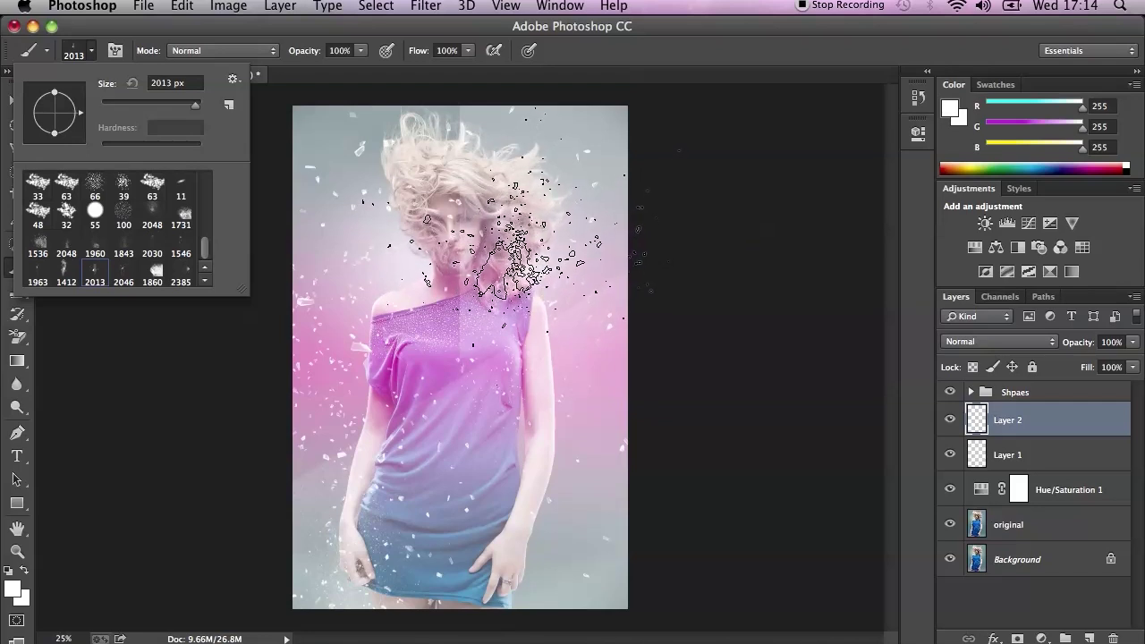
click(514, 253)
- Undo white particles stamped around the face and add an empty Layer 3
click(515, 253)
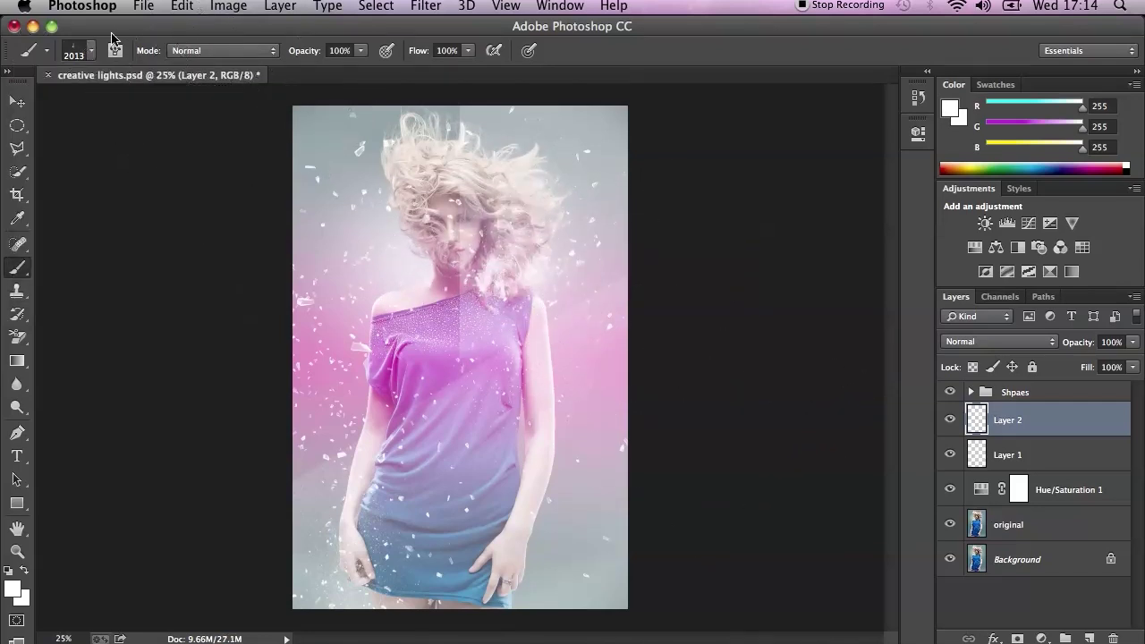
click(188, 11)
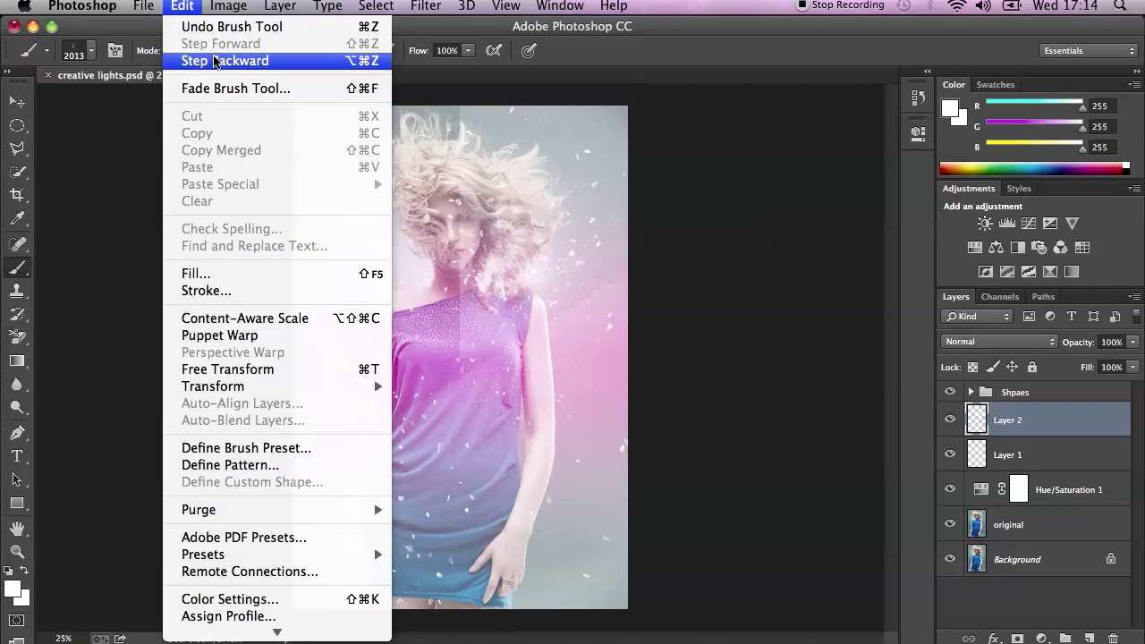
click(215, 61)
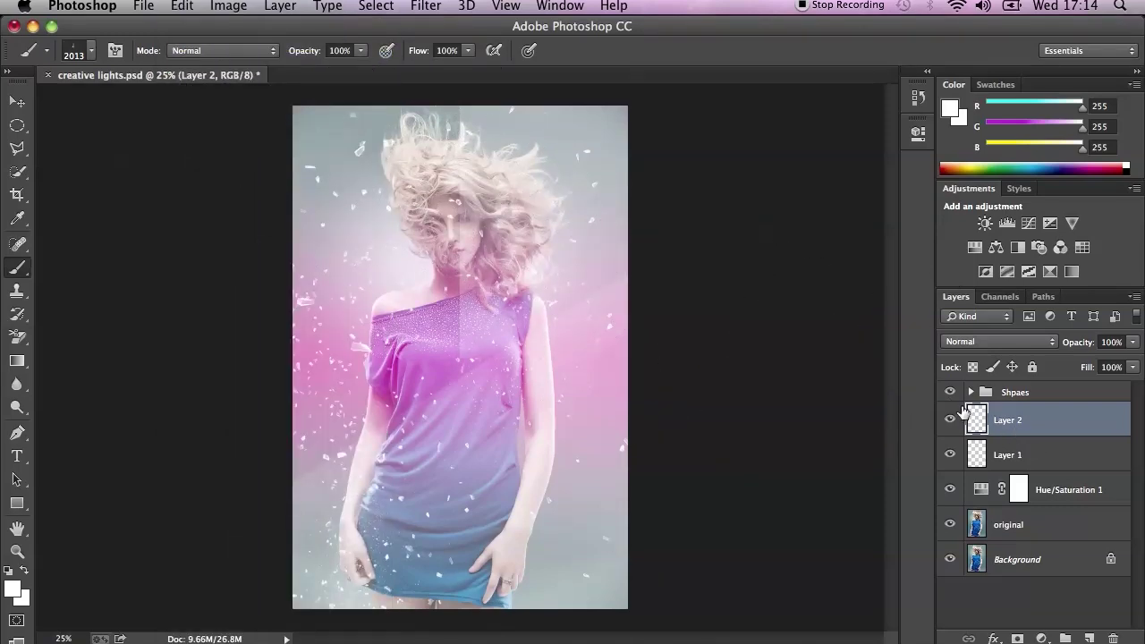
click(1089, 638)
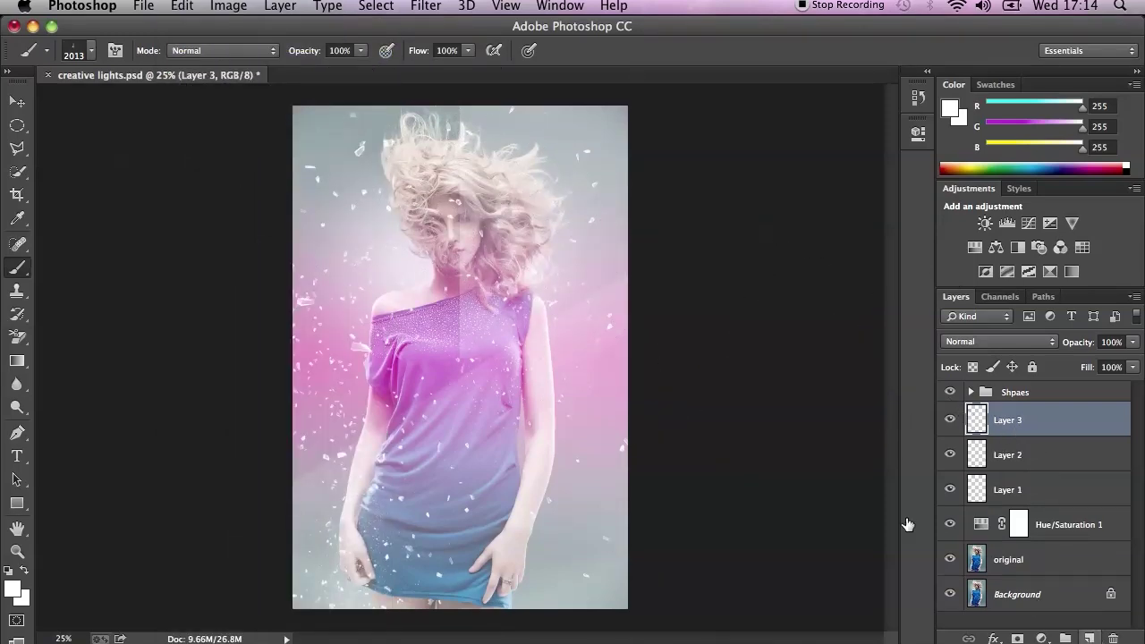
- Load Layer 2's particle shapes as a selection, fill them white on Layer 3, then undo the fill
ctrl+click(976, 455)
click(951, 454)
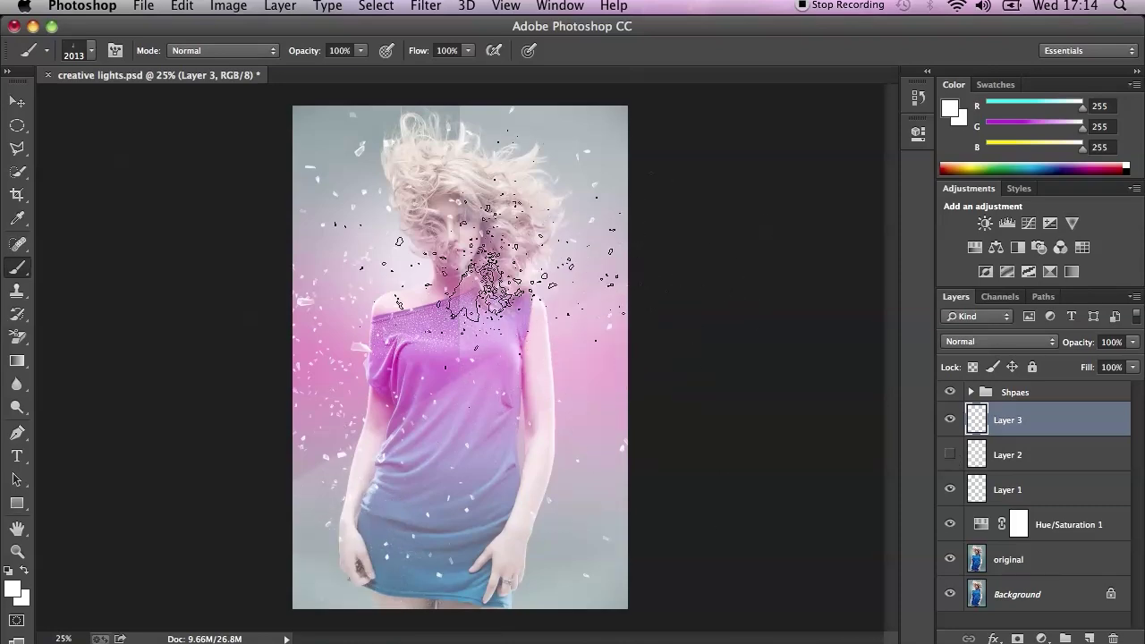
key(alt+BackSpace)
key(ctrl+d)
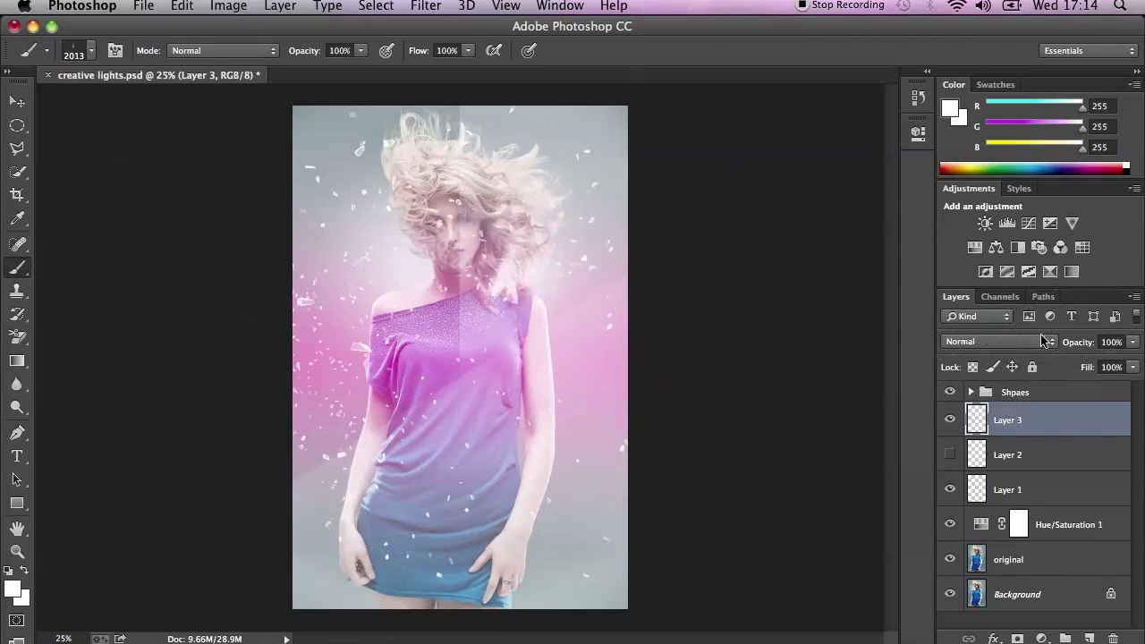
click(177, 12)
click(183, 59)
- Move Layer 2's particle selection onto the lower torso, deselect, and set Layer 3 opacity to 50%
click(950, 454)
ctrl+click(976, 455)
drag(531, 446, 787, 532)
key(ctrl+d)
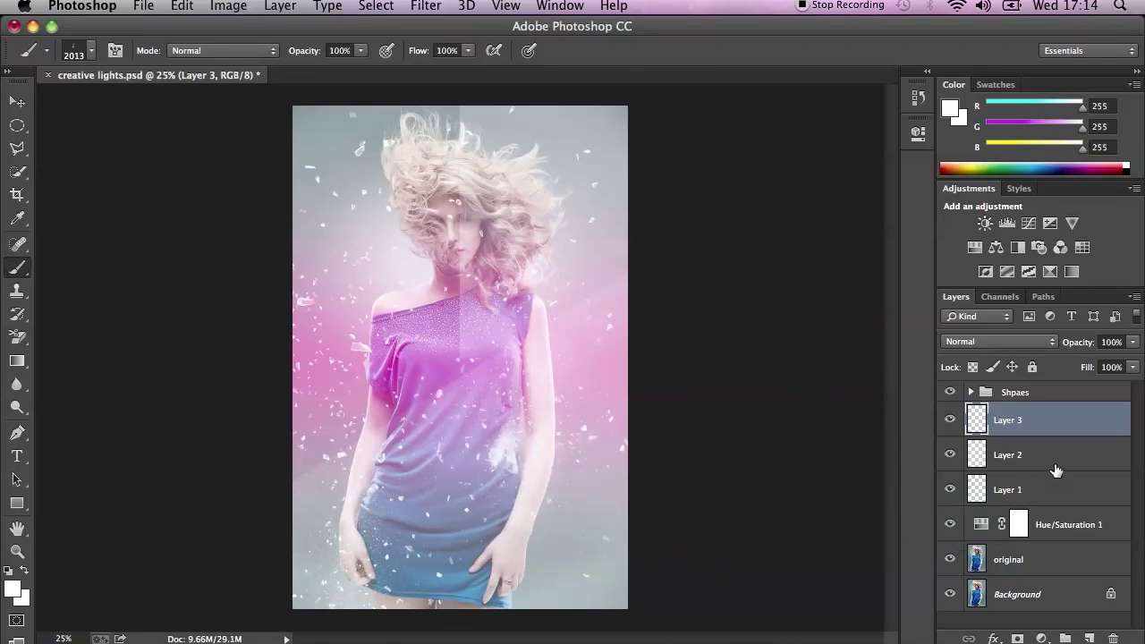
click(1112, 342)
text(50)
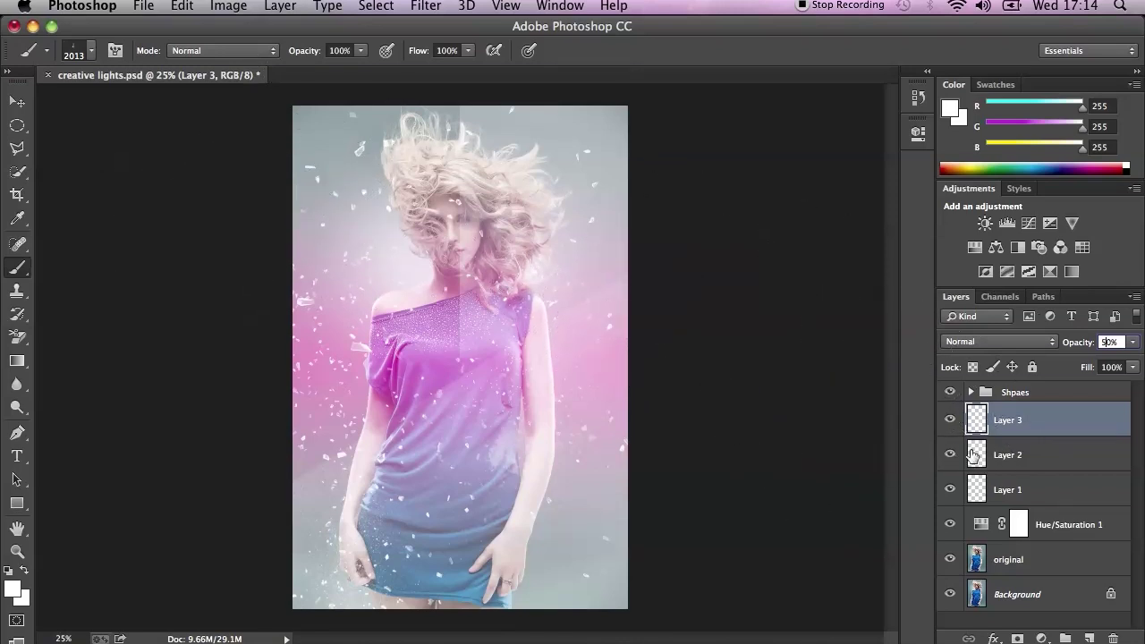
click(93, 56)
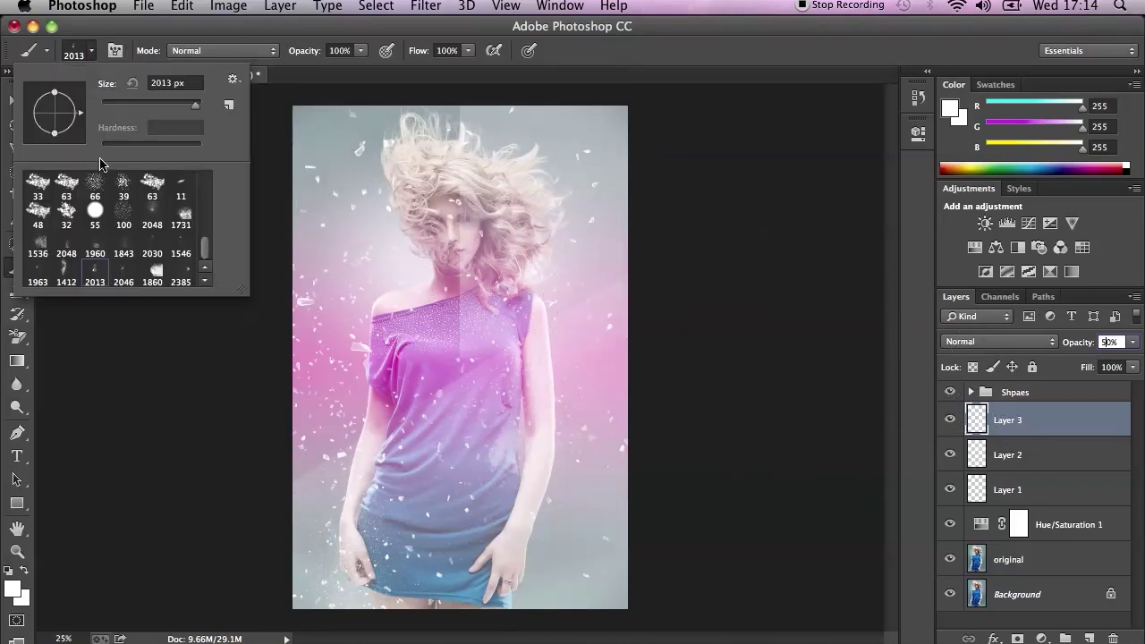
- Switch to the 1963 px particle preset, enlarge it to 2013 px, and select Layers 1–3 together
click(77, 272)
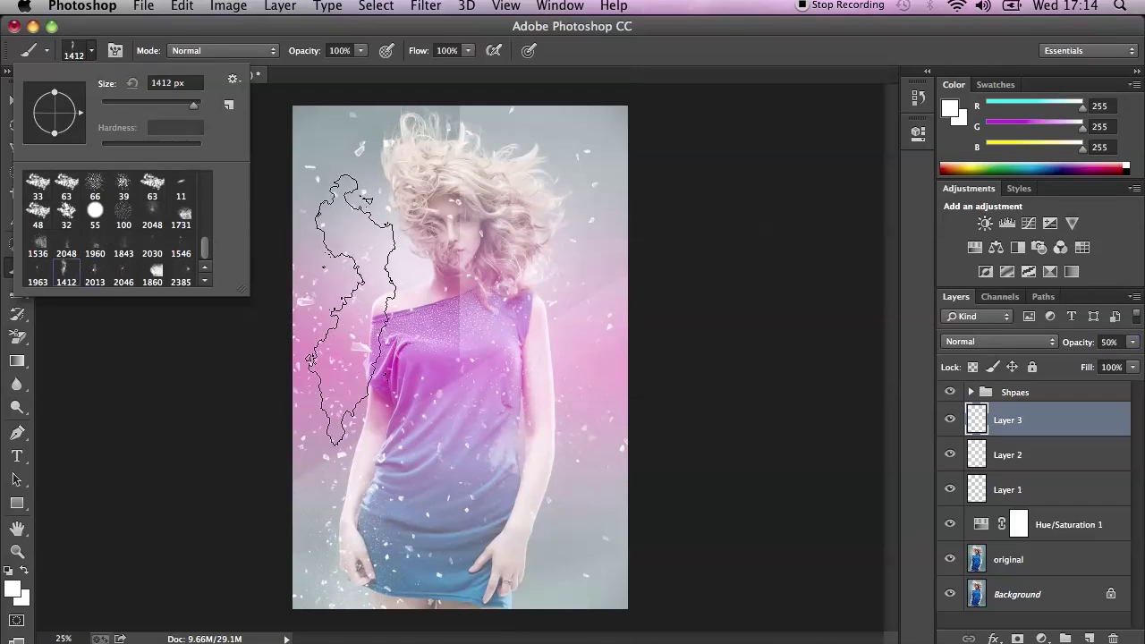
click(38, 279)
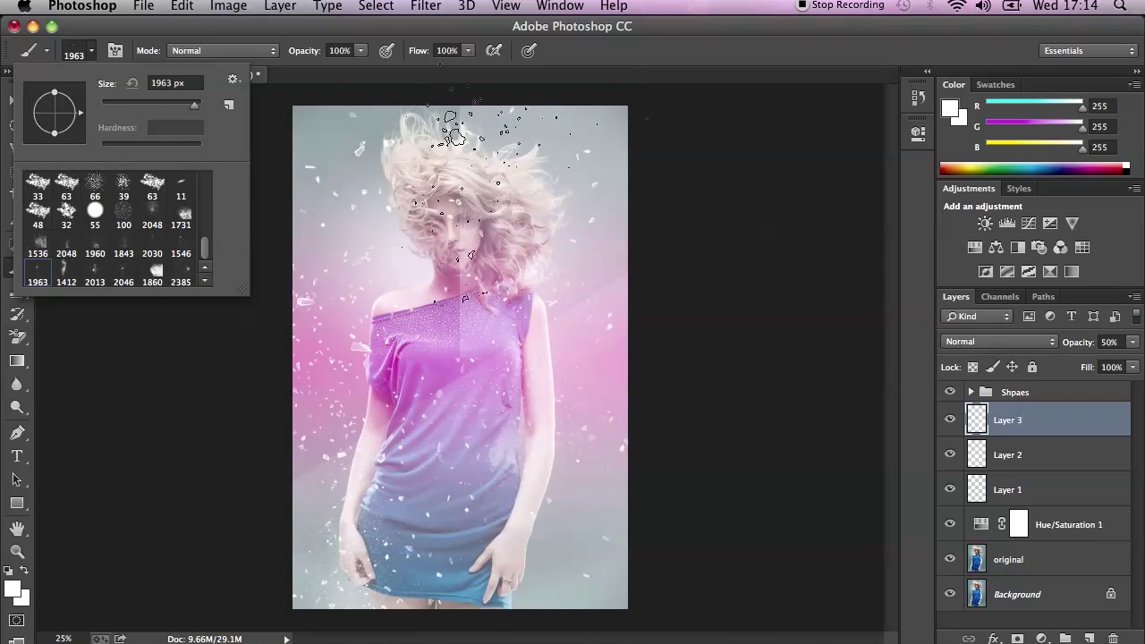
click(514, 204)
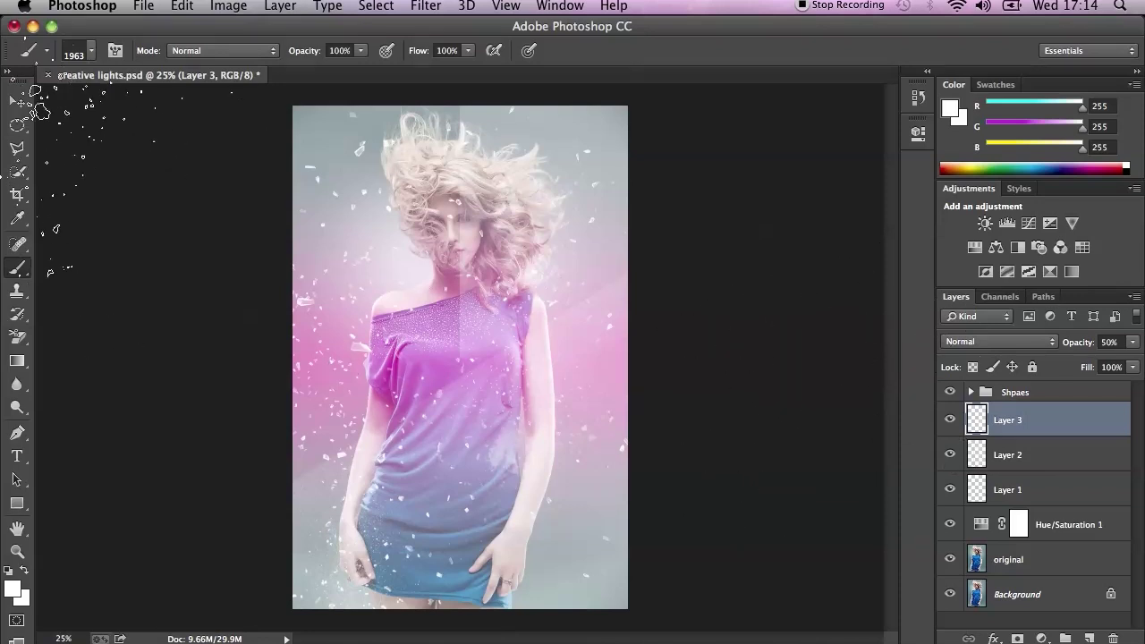
key(bracketright)
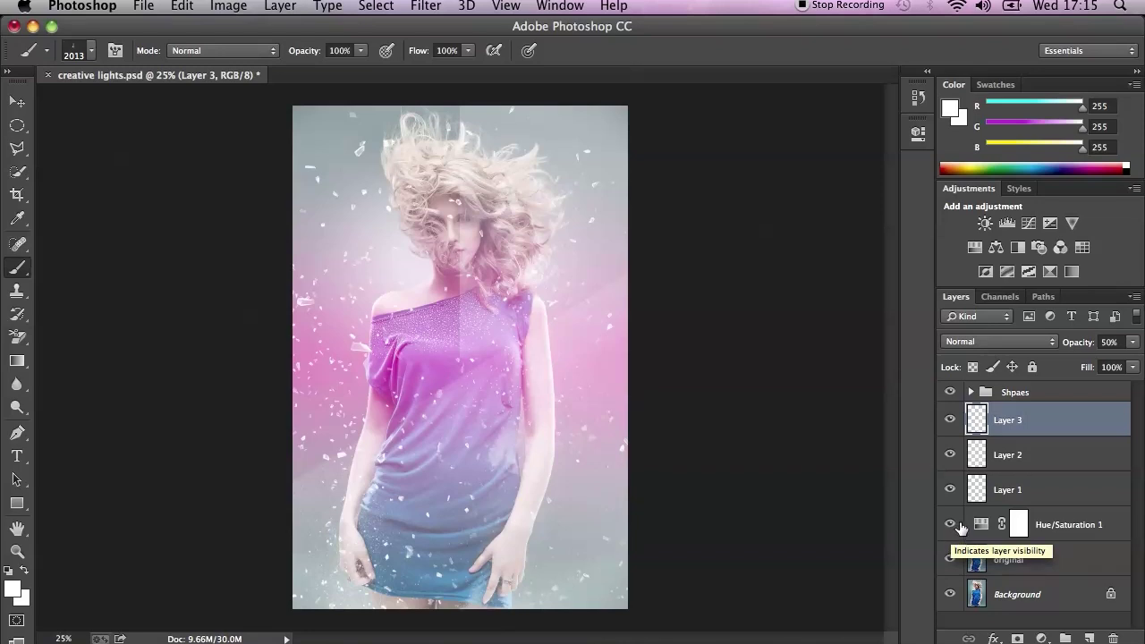
shift+click(1052, 454)
shift+click(1048, 489)
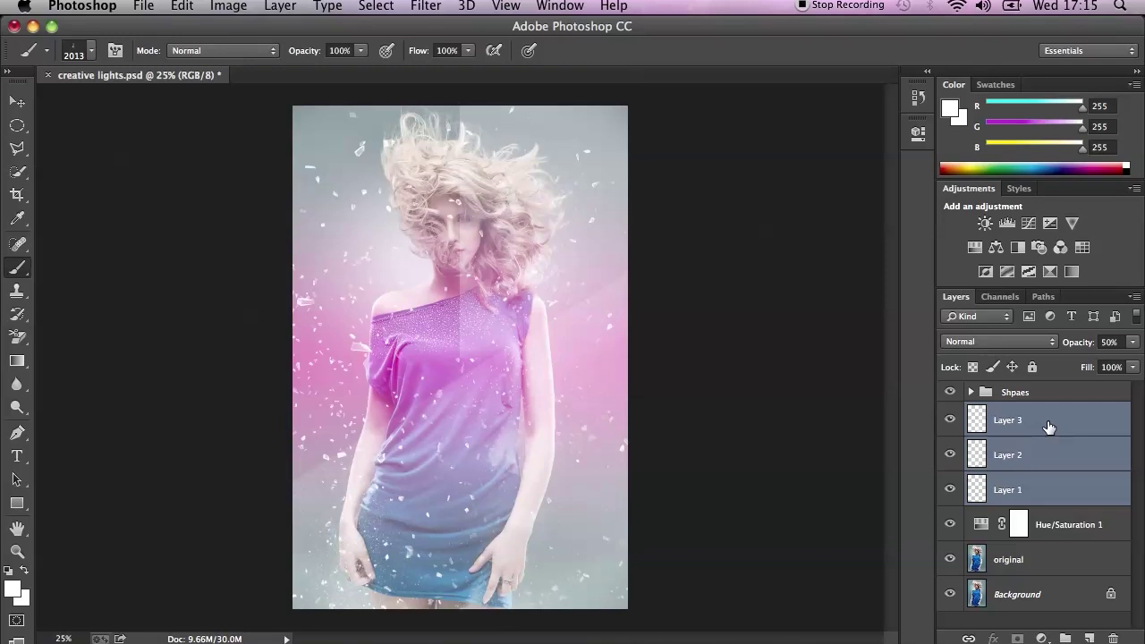
- Group Layers 1–3 into a group named 'Brushes' at 70% opacity
key(super+g)
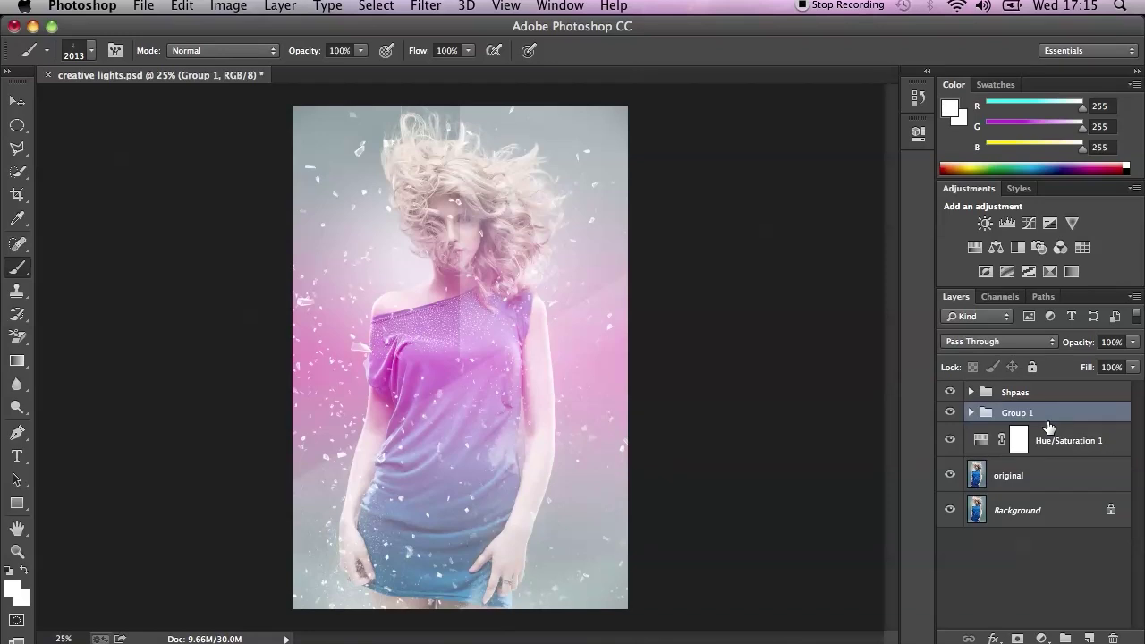
double_click(1017, 412)
text(Brushes)
key(Return)
click(1110, 341)
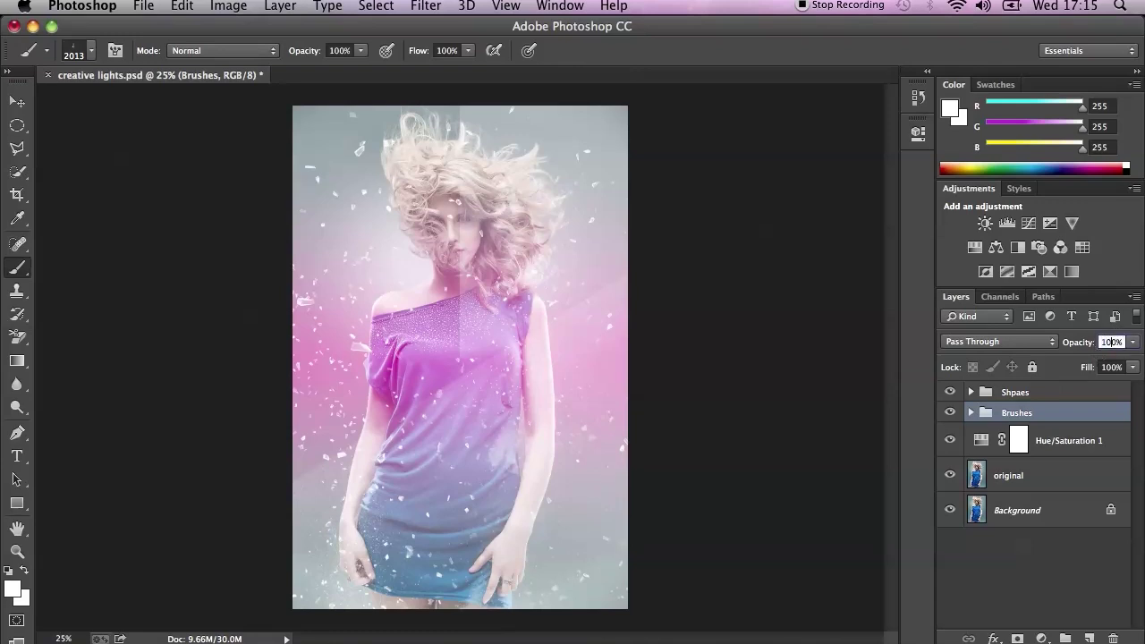
text(70)
key(Return)
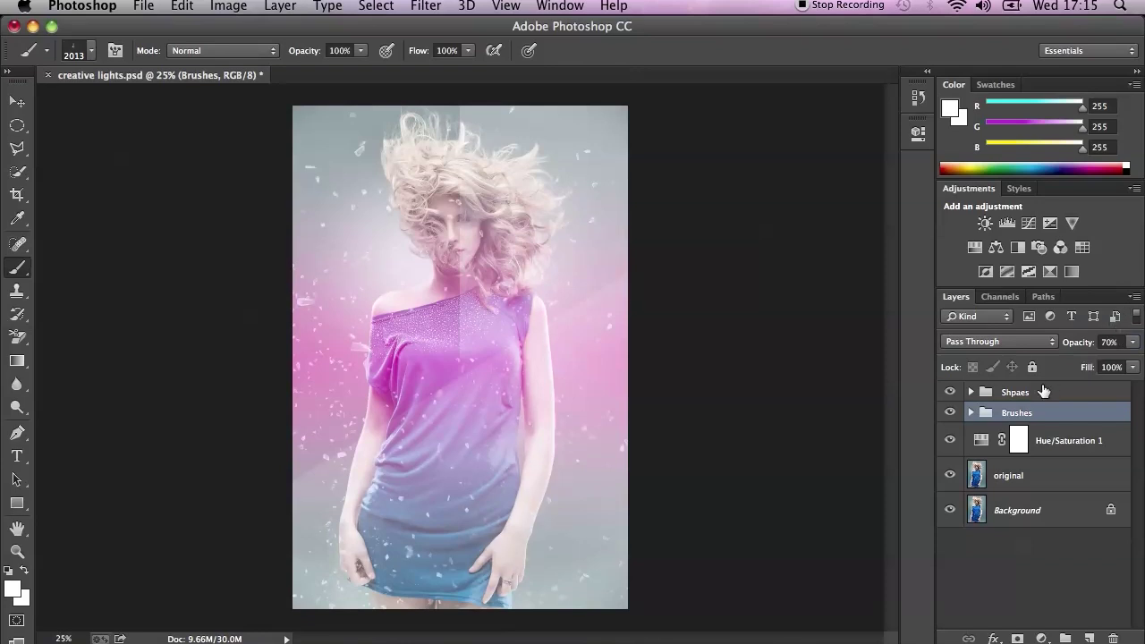
- Try Multiply on the Brushes group, revert to Pass Through, and expand the group
click(1002, 344)
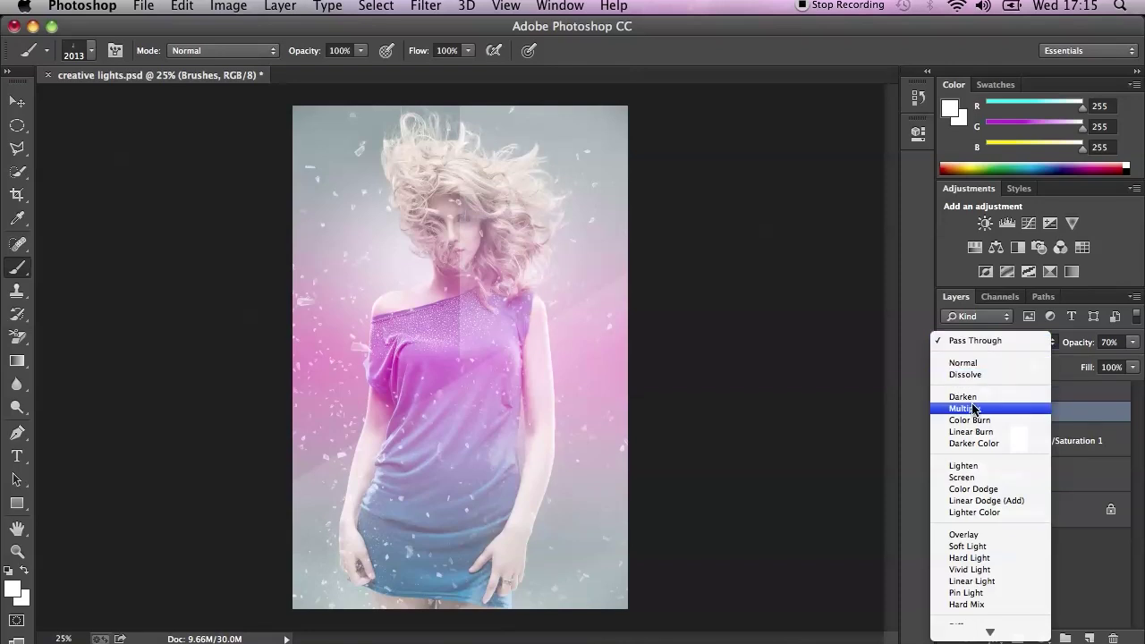
click(973, 409)
click(997, 343)
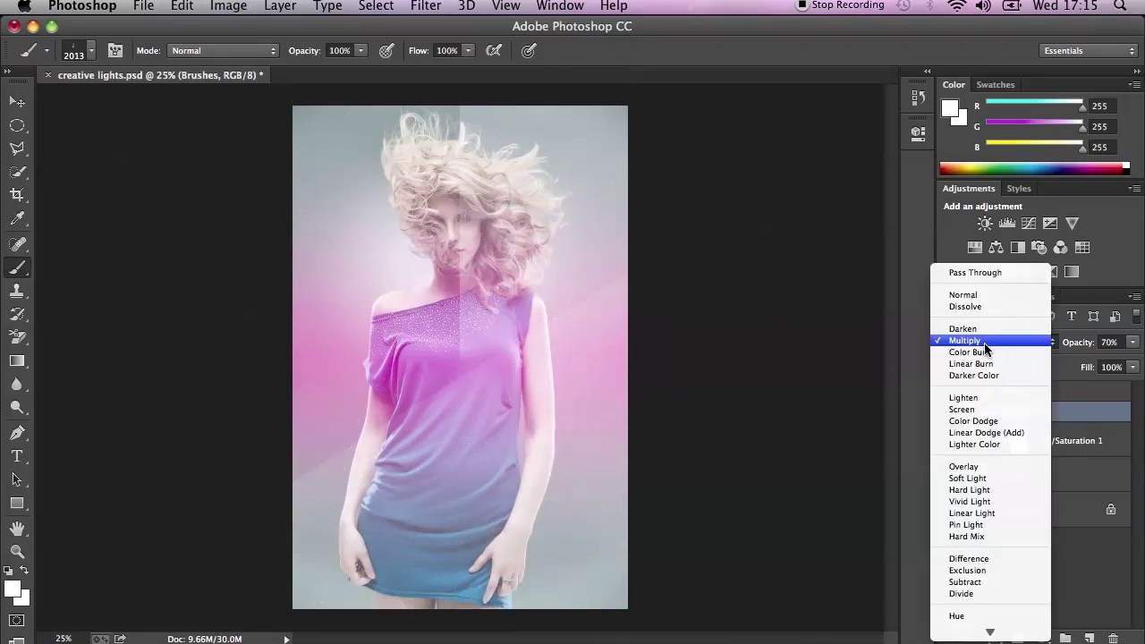
click(974, 270)
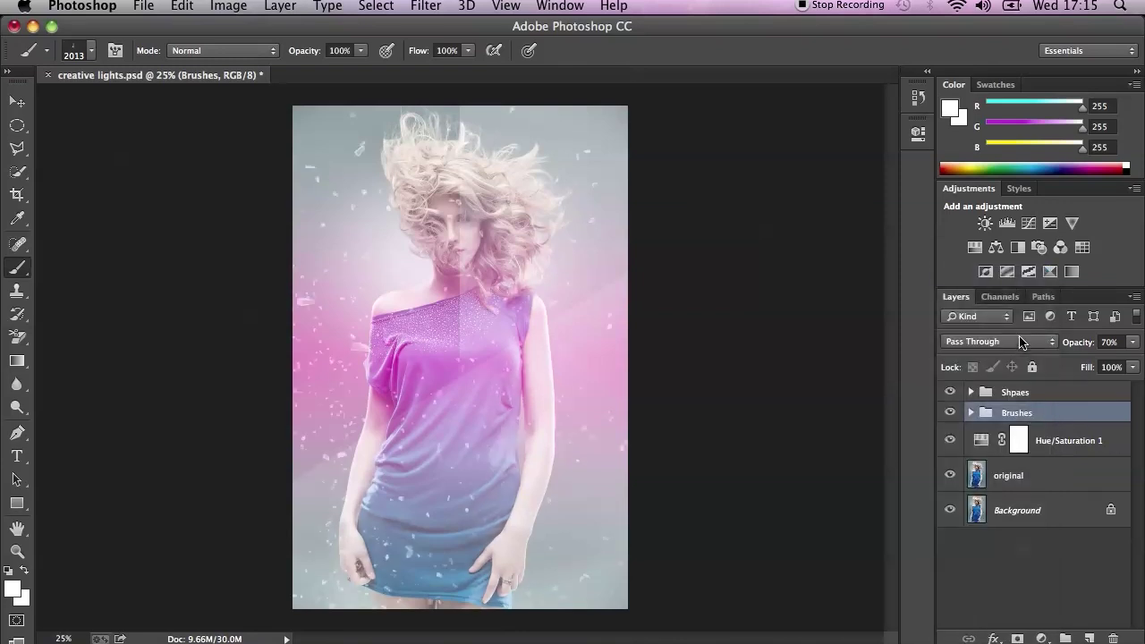
click(1015, 392)
click(971, 413)
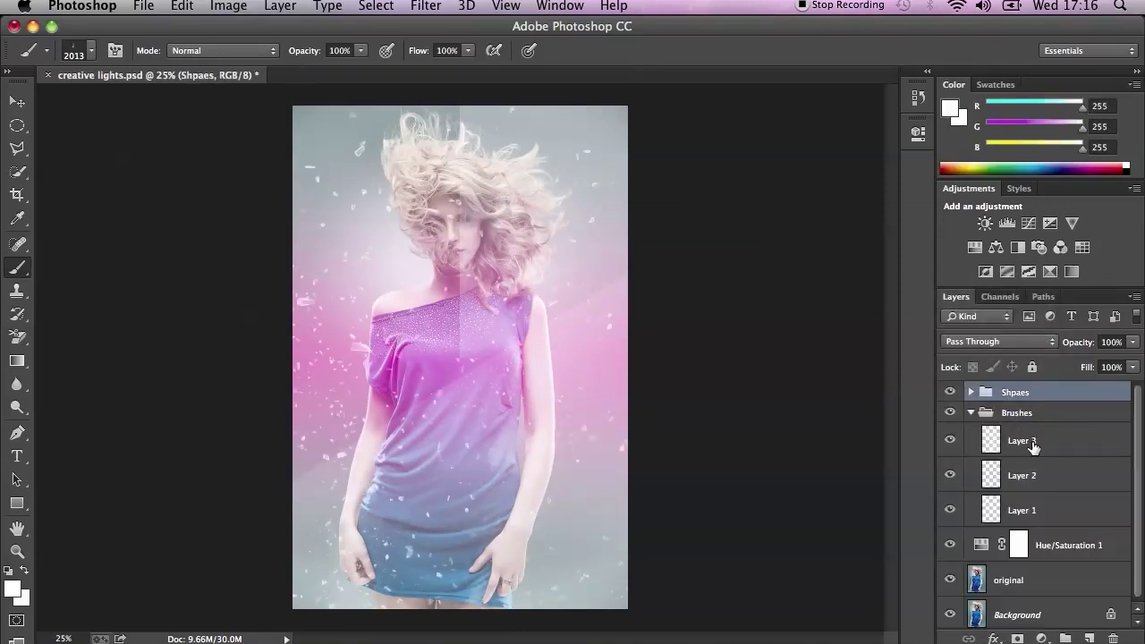
- Add an empty Layer 4 above Layer 3 in Brushes and select the Brush tool
click(1034, 437)
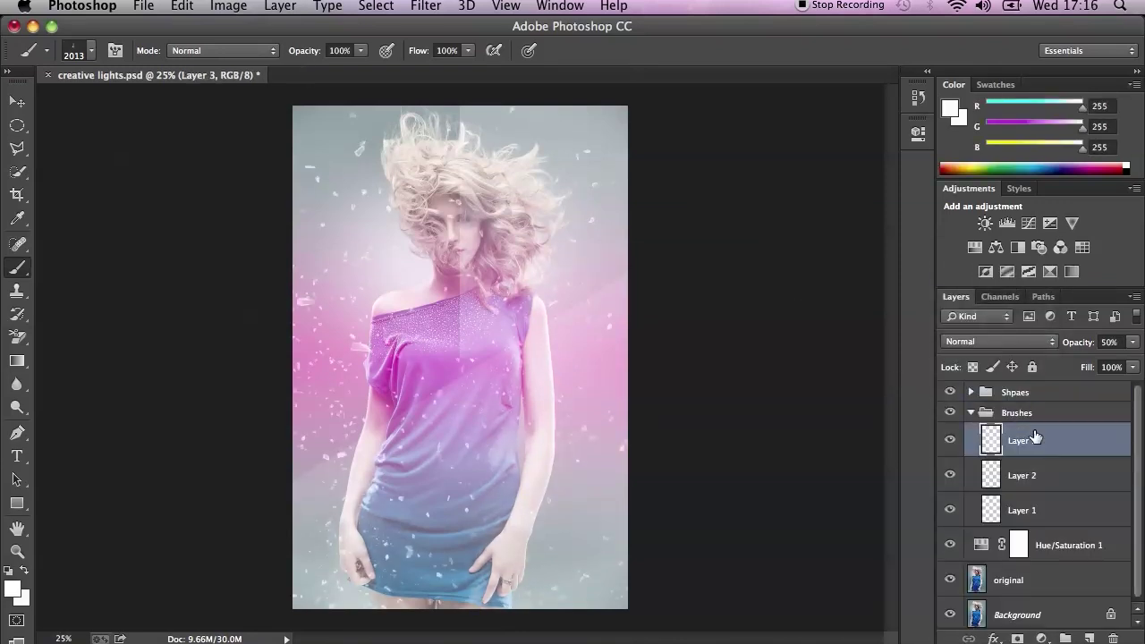
click(1089, 638)
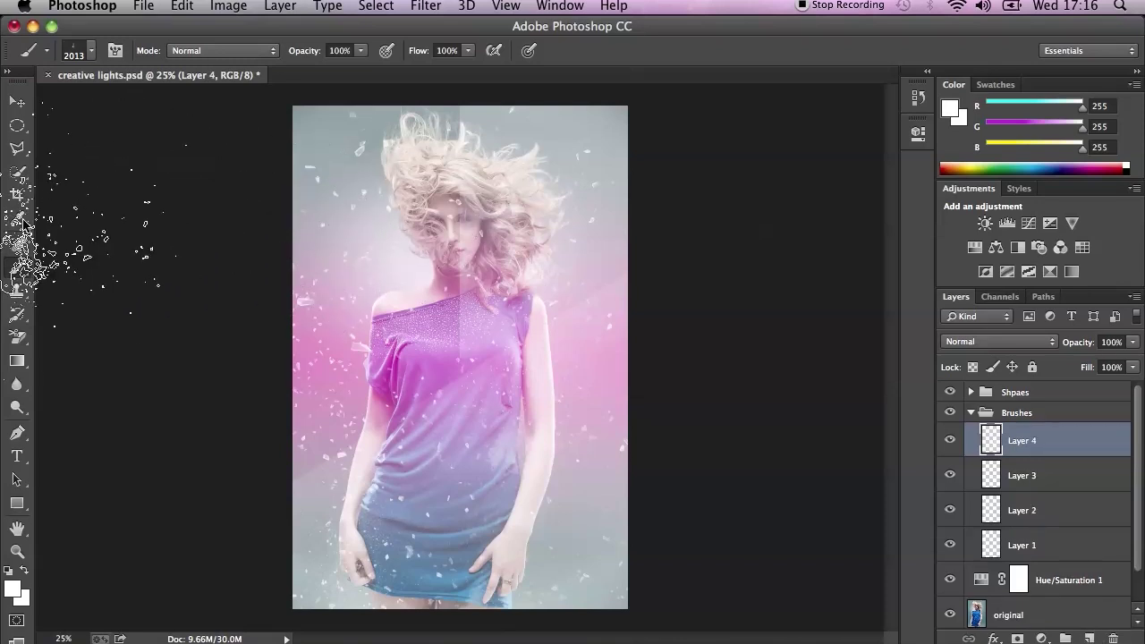
click(20, 273)
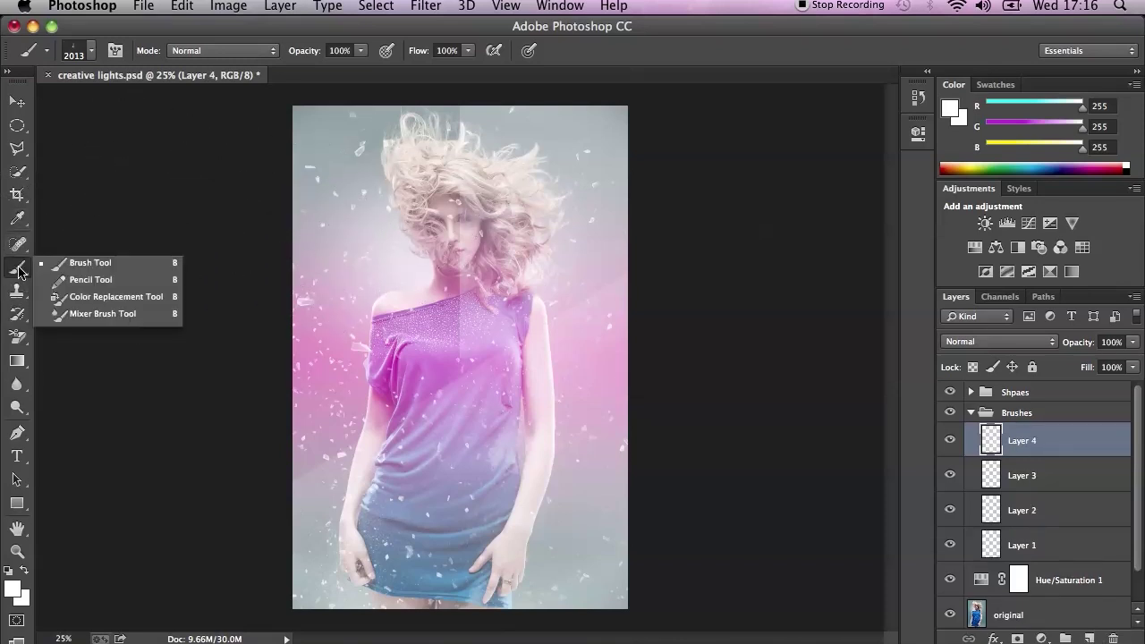
click(87, 265)
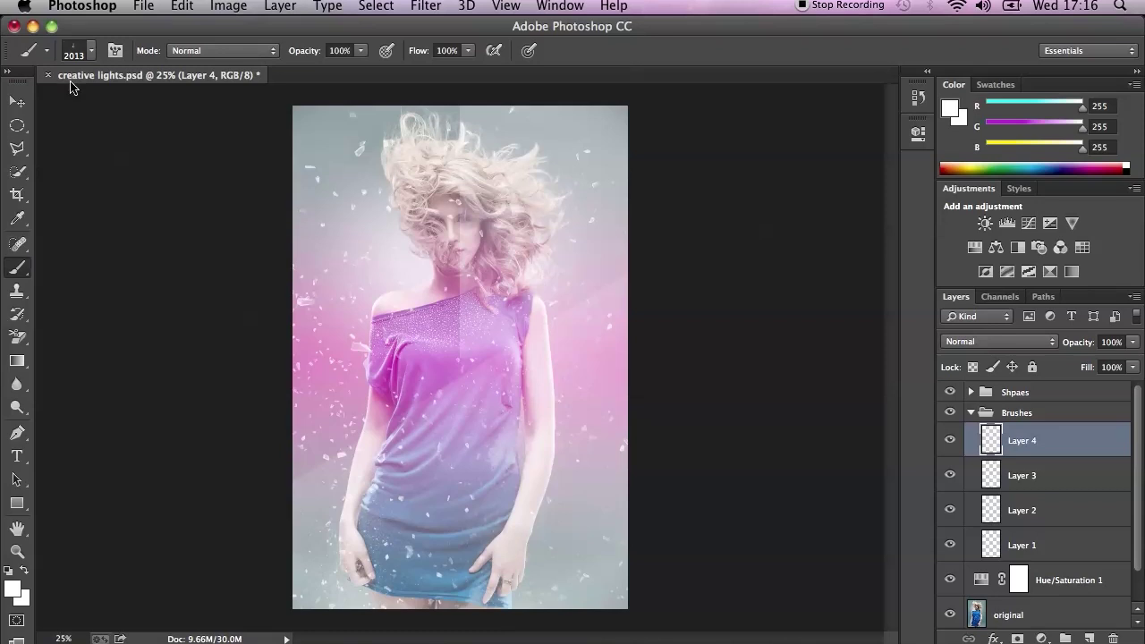
- Choose the soft round brush at 0% hardness and size it to about 982 px
scroll(212, 259, up, 10)
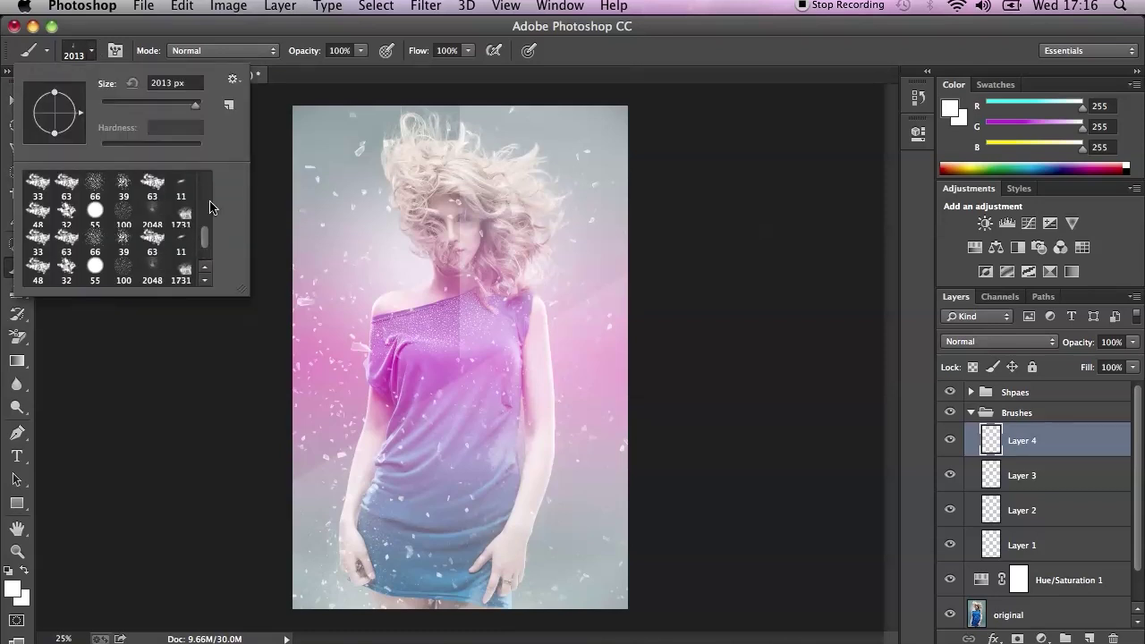
click(38, 186)
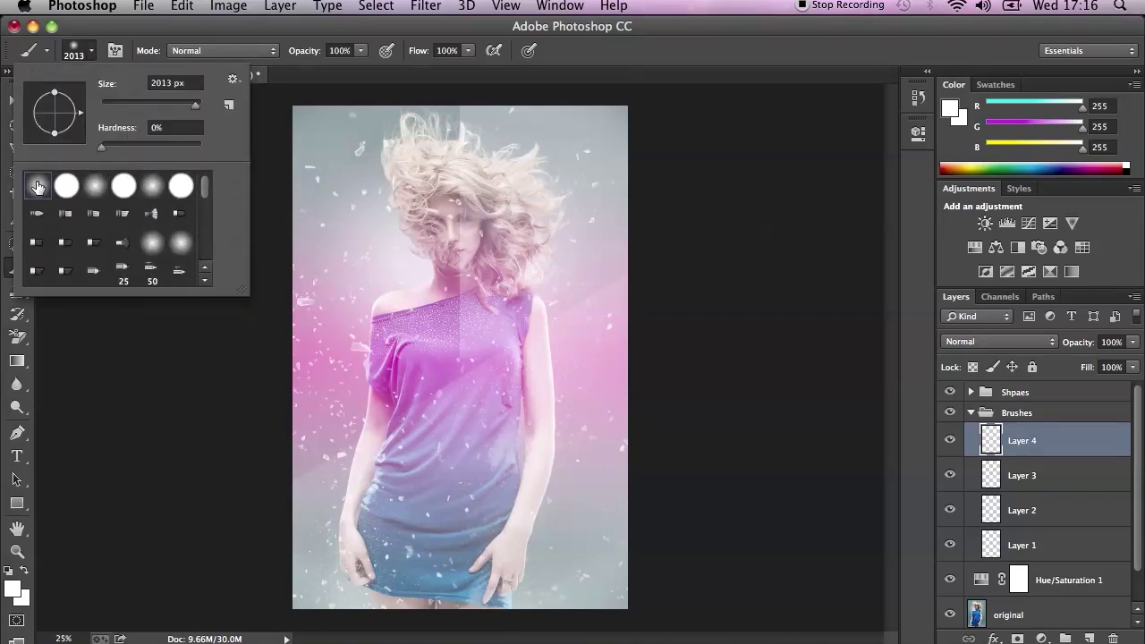
click(164, 105)
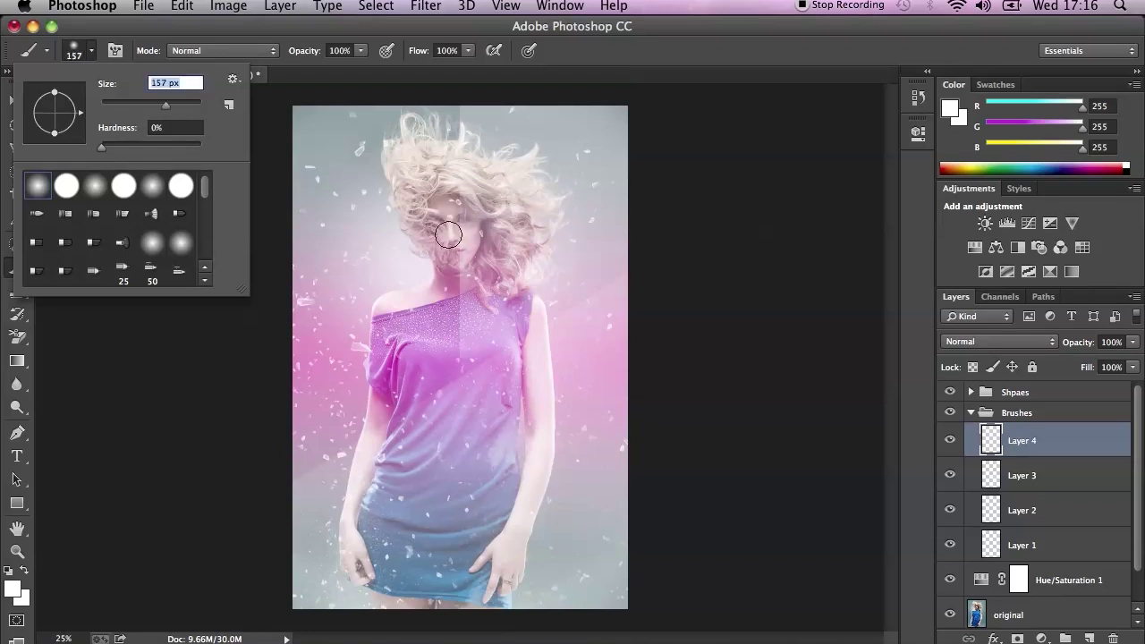
click(183, 105)
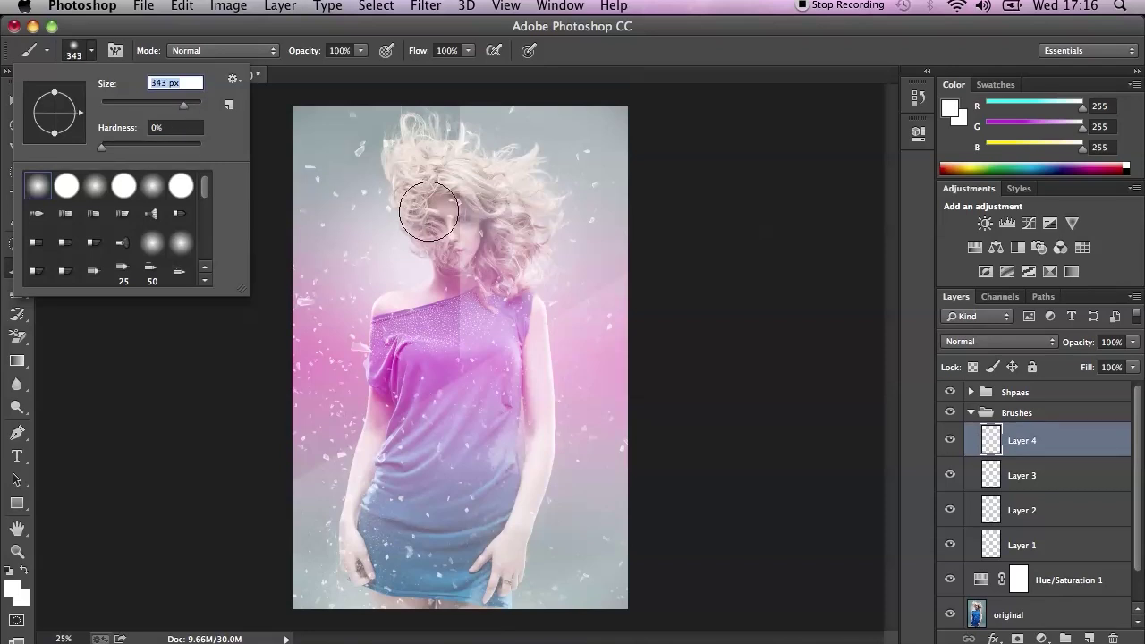
click(189, 105)
drag(190, 105, 191, 112)
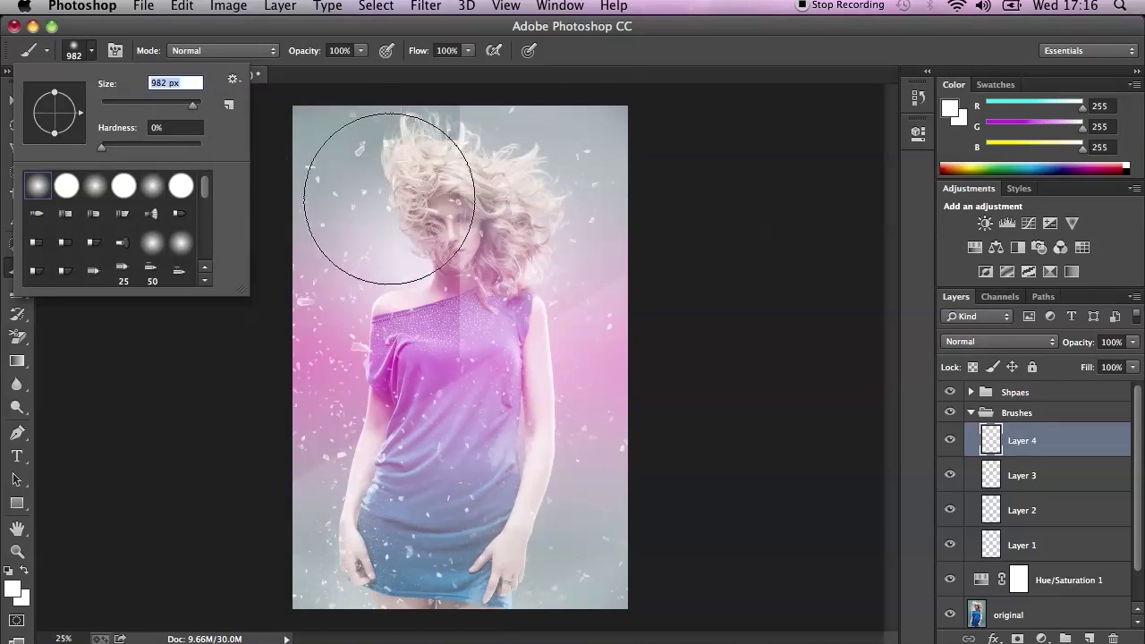
key(Return)
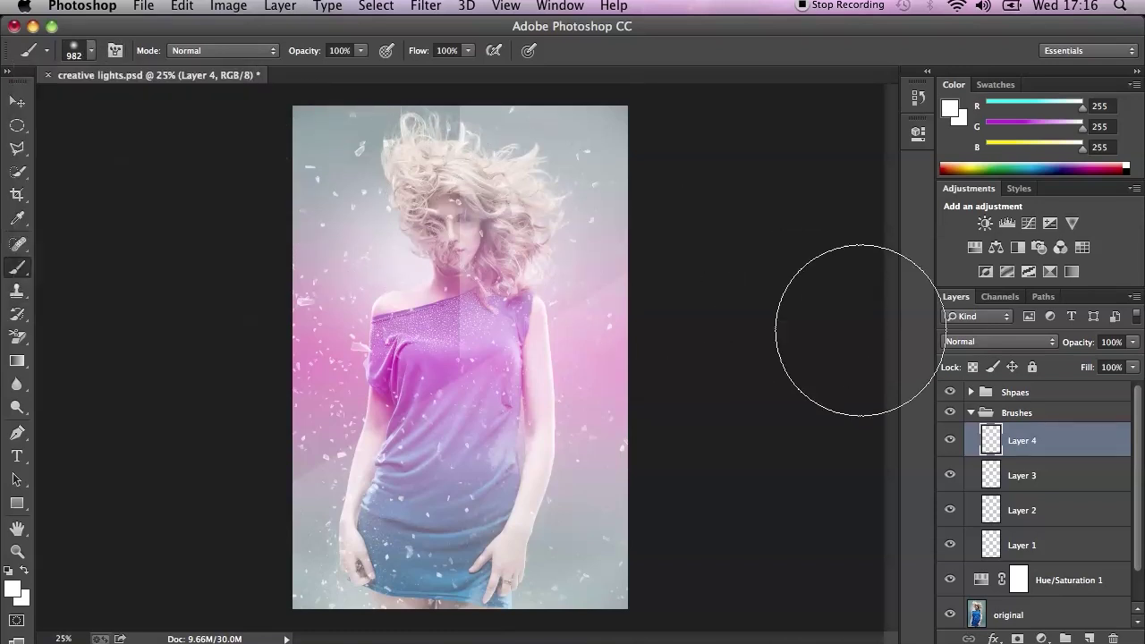
click(973, 344)
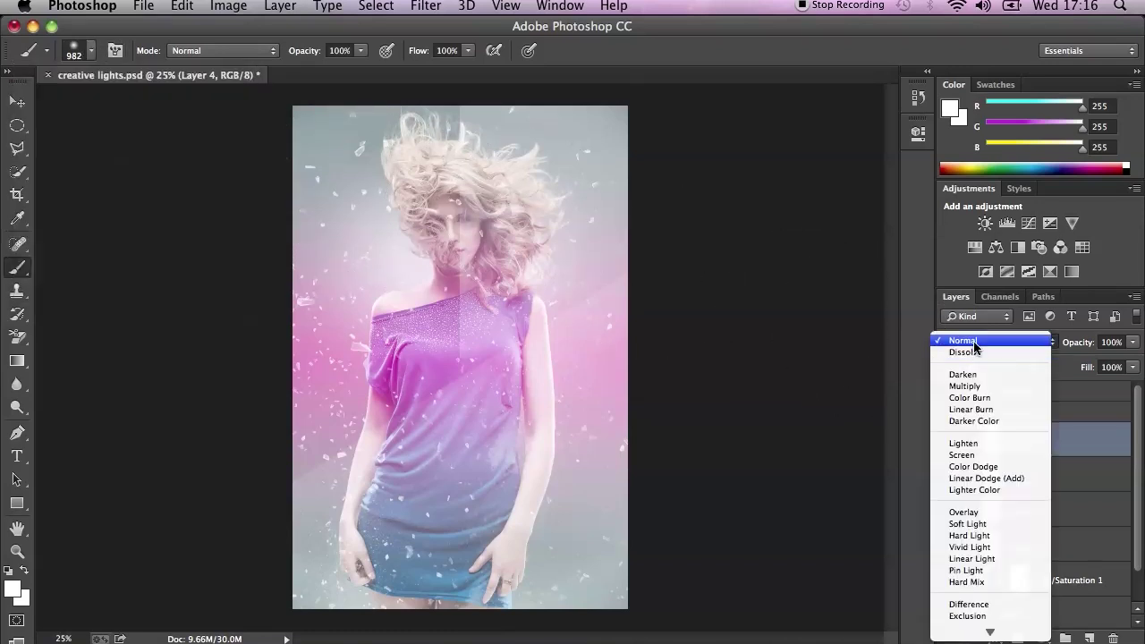
- Set Layer 4 to Soft Light and paint soft white dabs on the hair, dress top and skirt
click(970, 524)
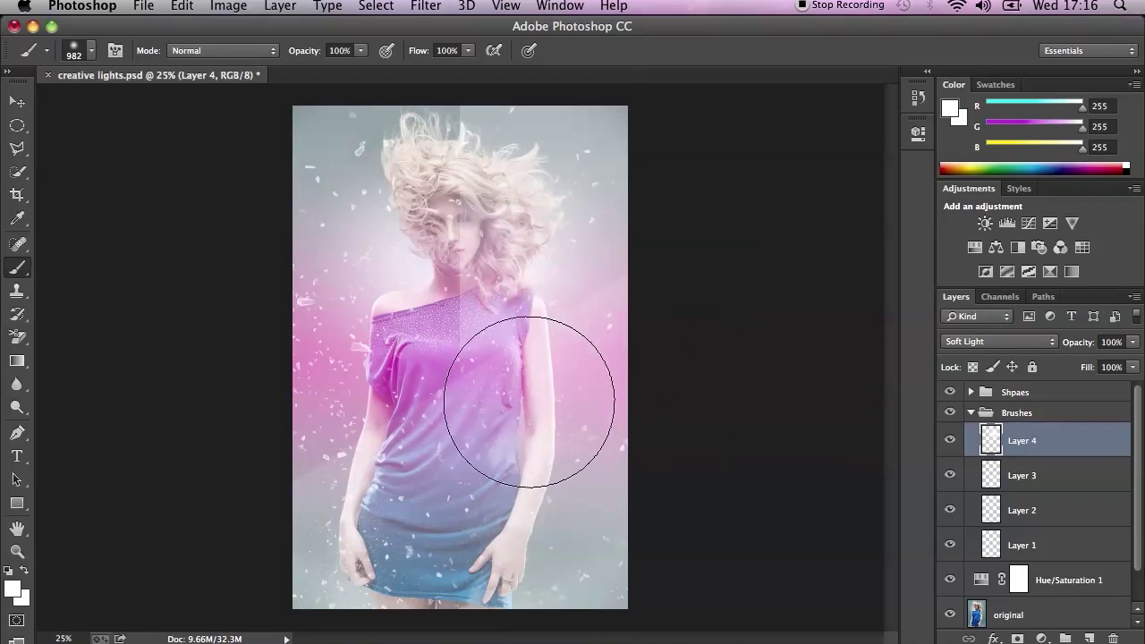
click(445, 153)
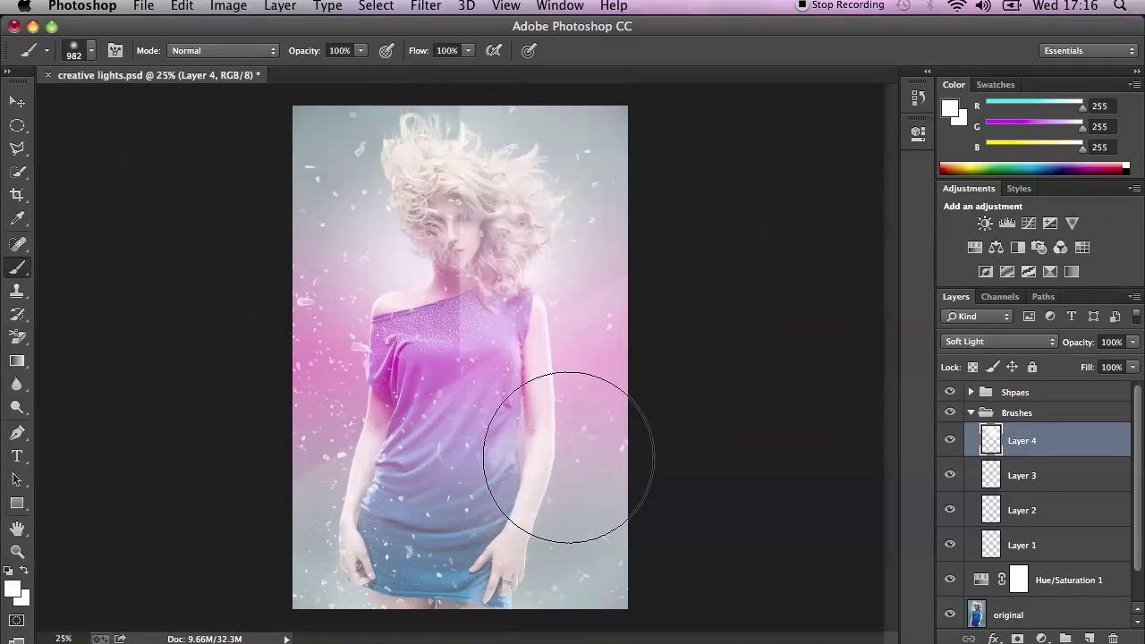
click(398, 437)
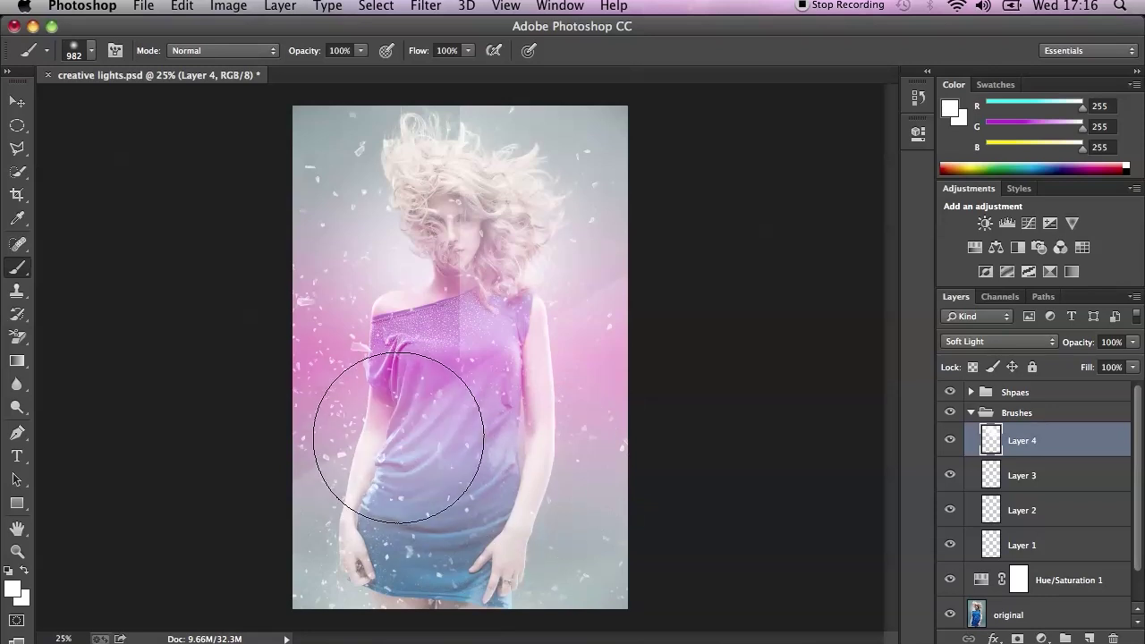
click(510, 563)
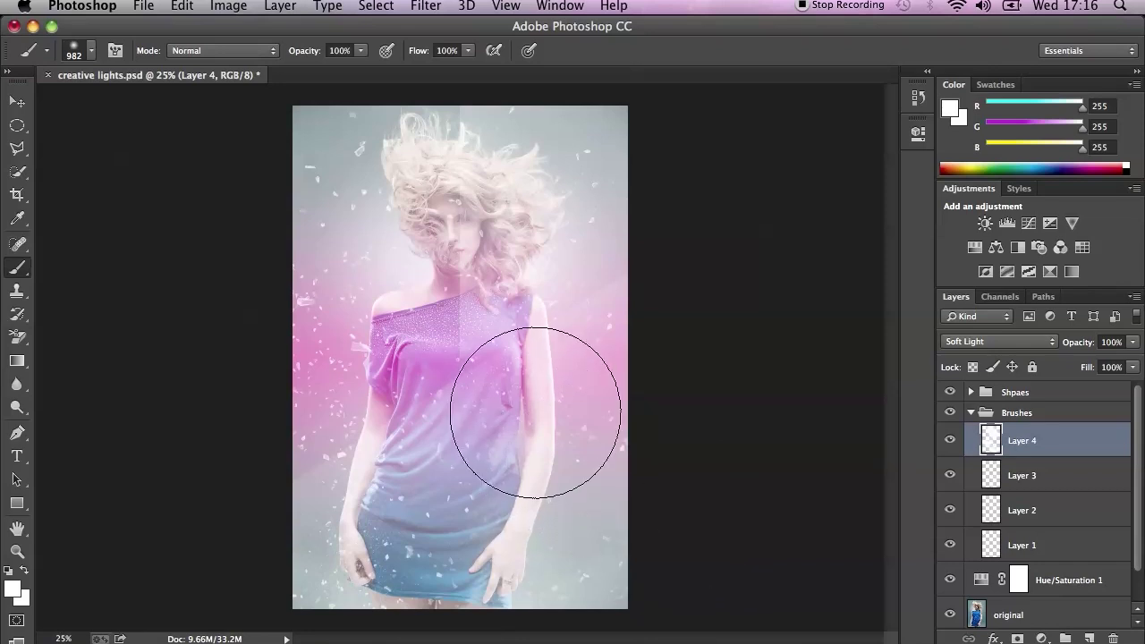
- Compare Overlay and Soft Light on Layer 4 and test opacities of 58% and 48%, returning to 100%
click(988, 341)
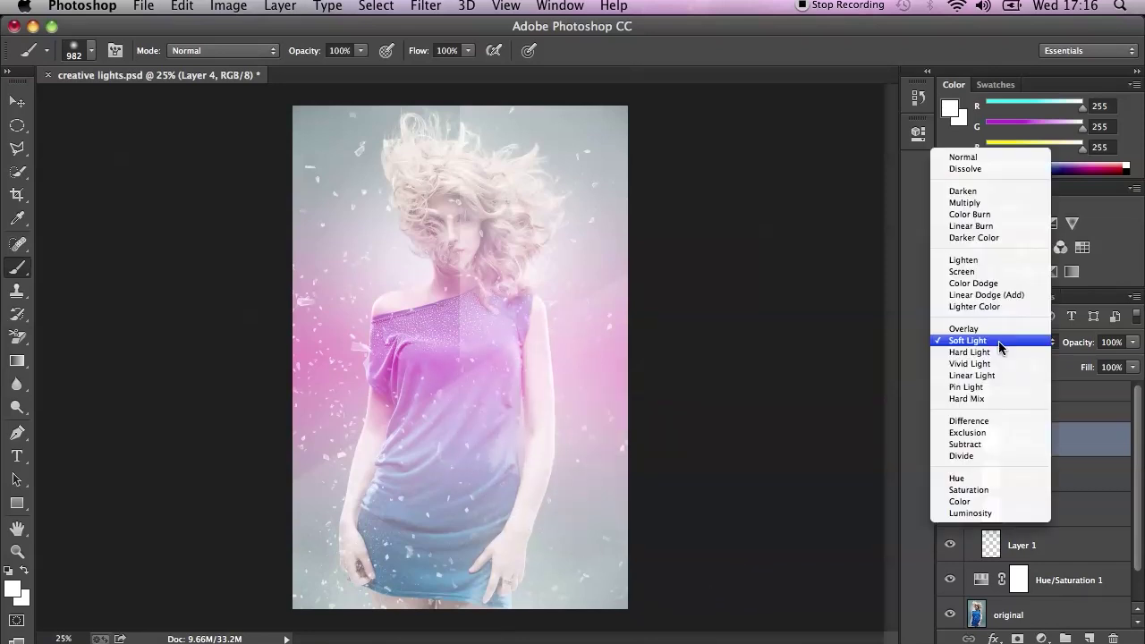
click(983, 330)
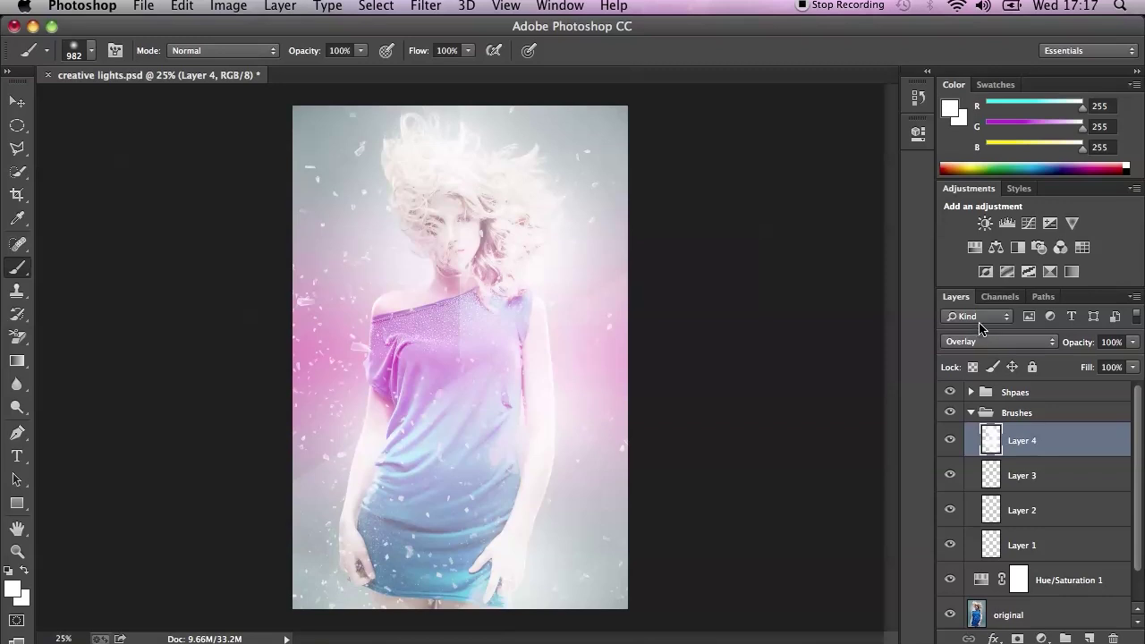
click(994, 341)
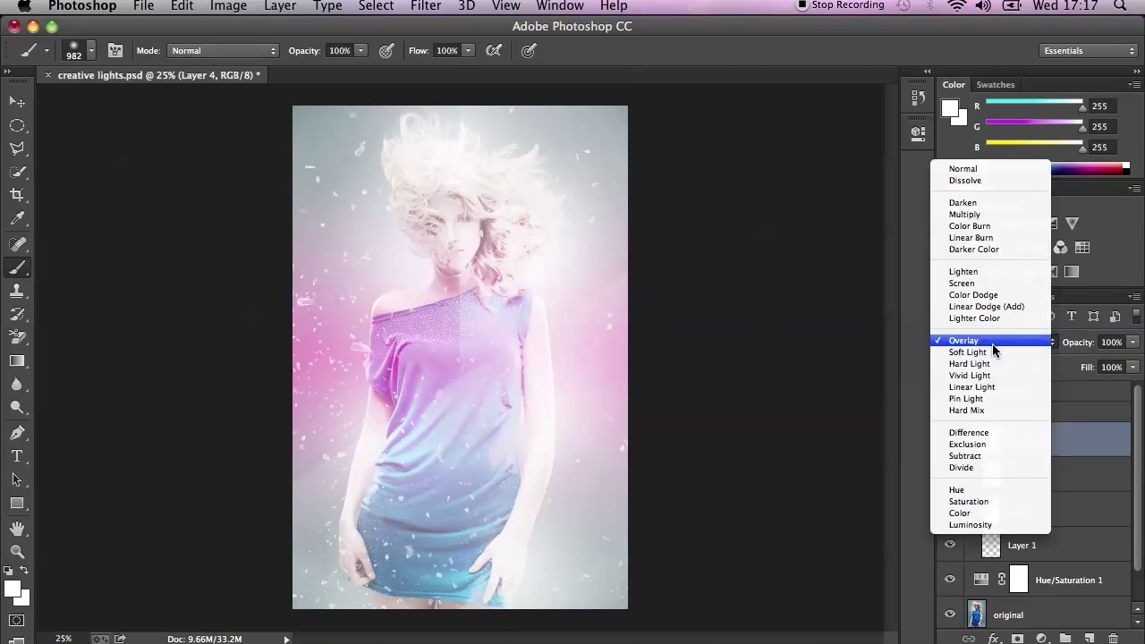
click(990, 351)
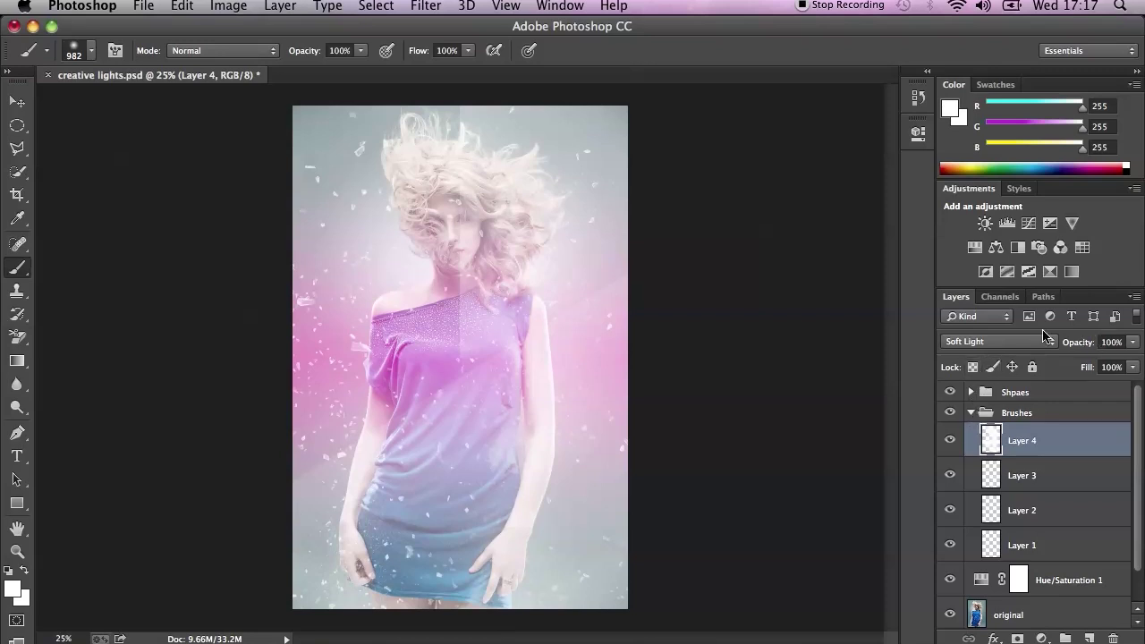
click(1029, 343)
click(1010, 330)
click(1133, 342)
drag(1135, 359, 1097, 365)
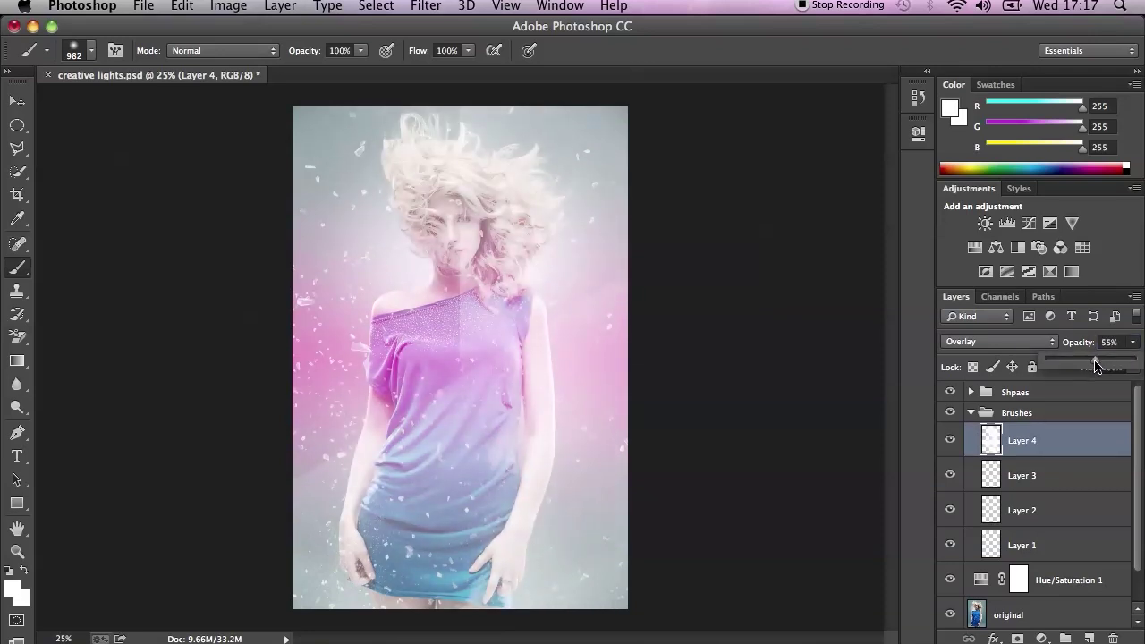
drag(1097, 365, 1093, 365)
drag(1090, 365, 1135, 365)
- Settle Layer 4 on Soft Light, collapse the Brushes group, and select the Shpaes group
click(1001, 345)
click(986, 353)
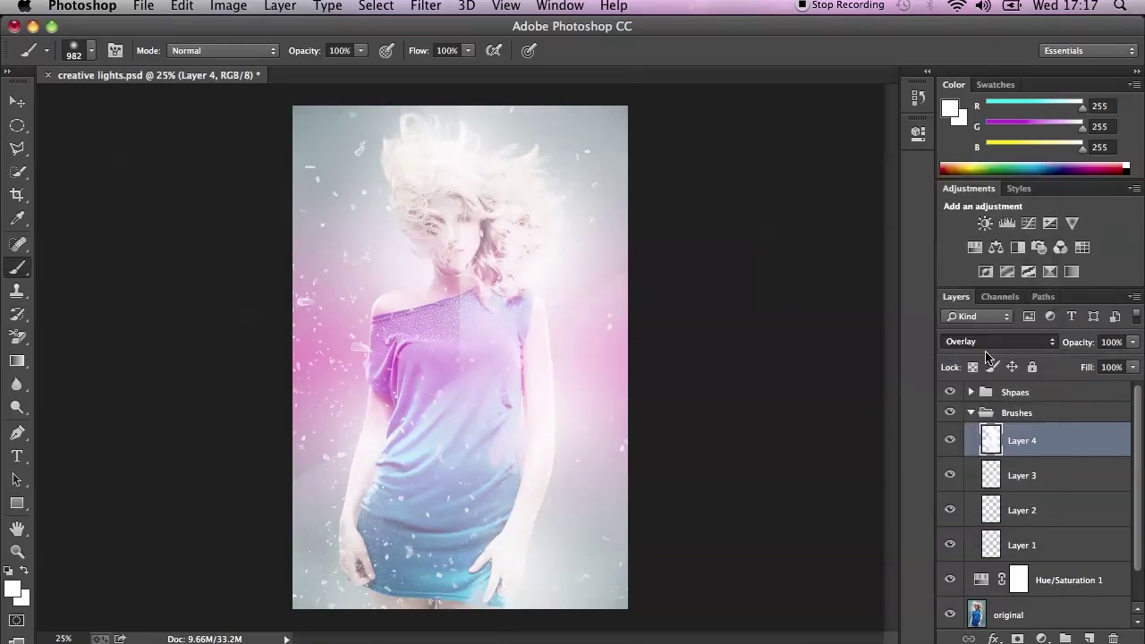
click(971, 412)
click(1009, 394)
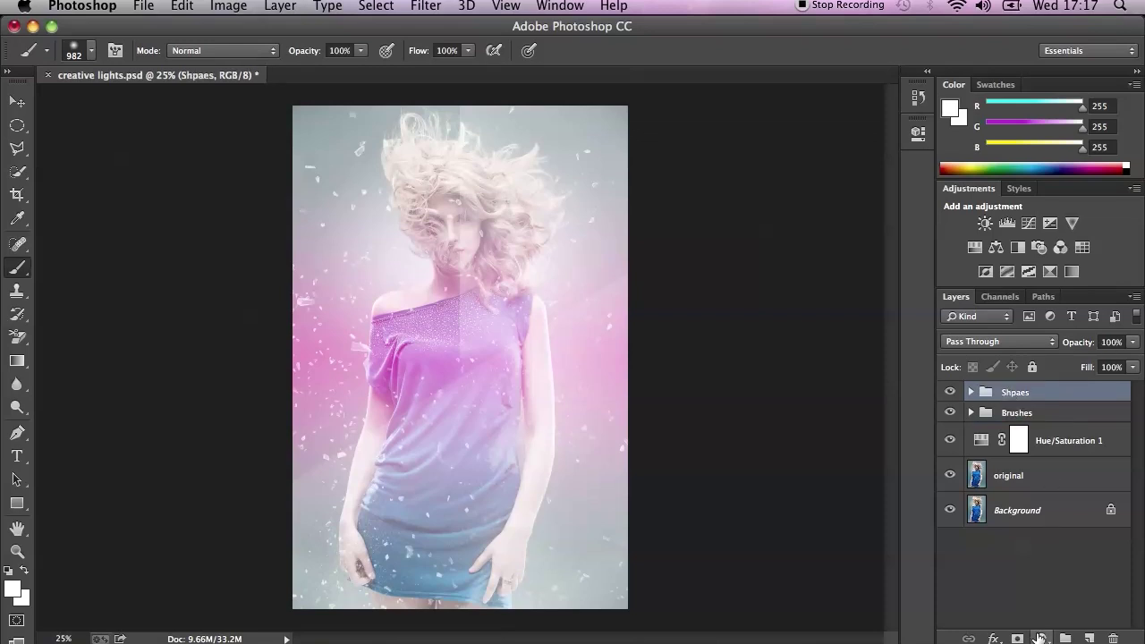
- Add a Curves adjustment layer and shape a contrast S-curve on the RGB channel
click(1040, 637)
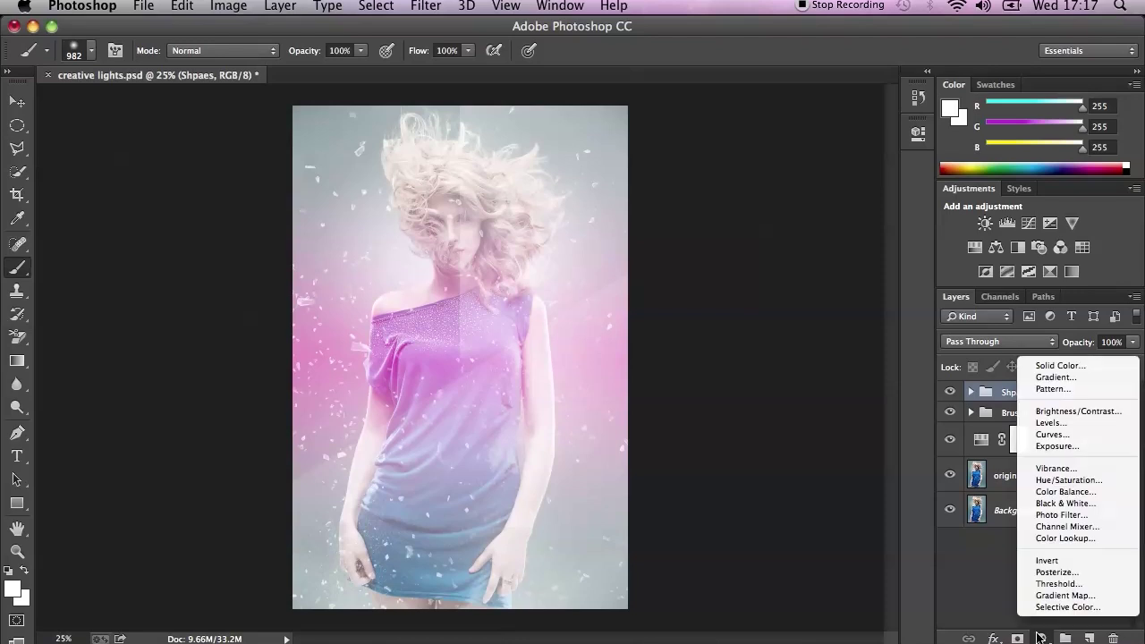
click(1054, 435)
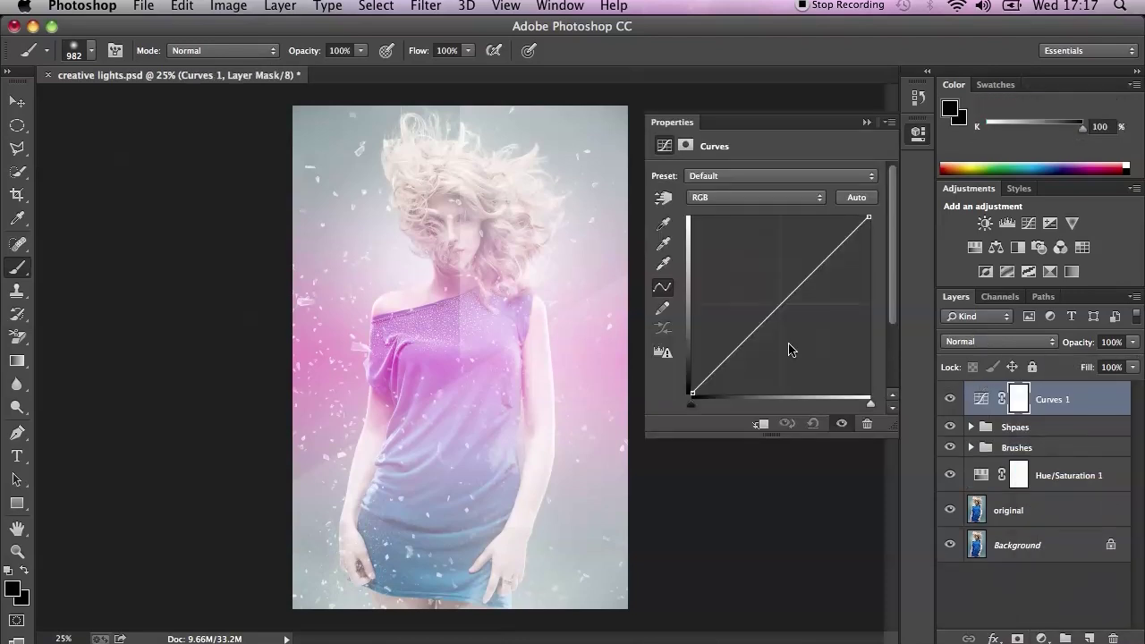
drag(735, 346, 744, 357)
drag(821, 285, 812, 279)
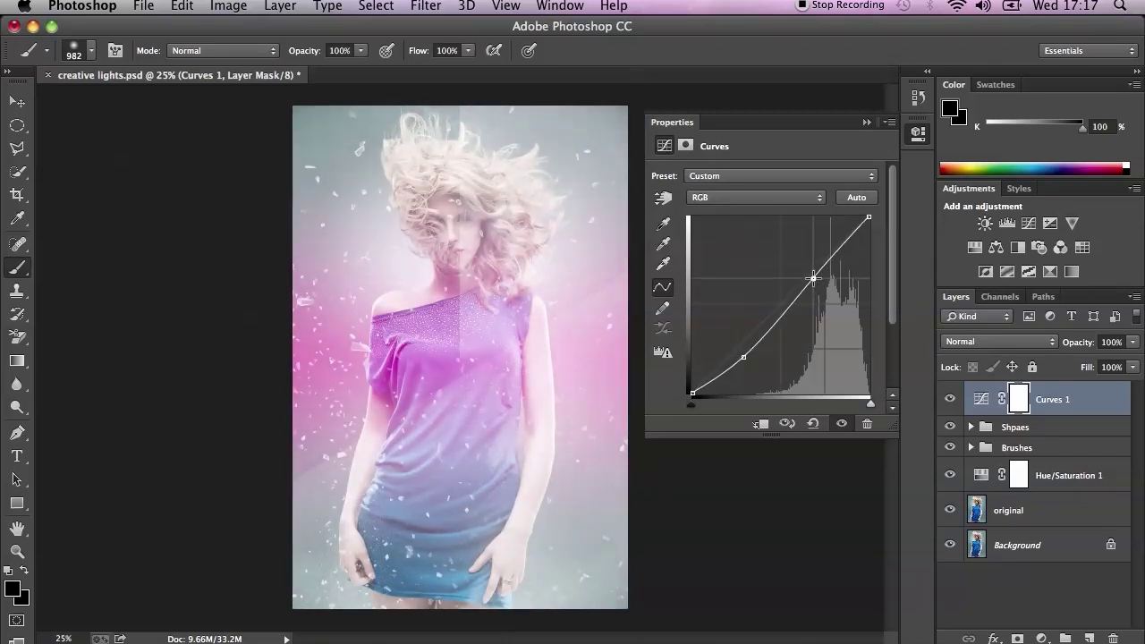
drag(744, 357, 749, 366)
drag(813, 280, 815, 283)
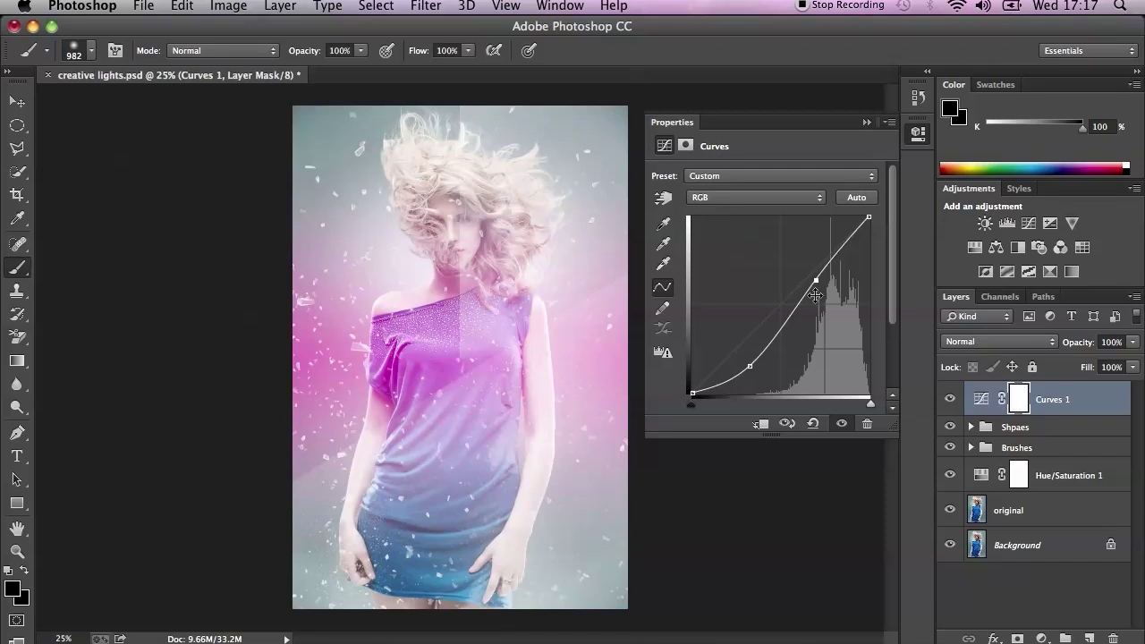
- On the Blue channel, lift the black point and lower the midtones, then compare before and after
click(728, 199)
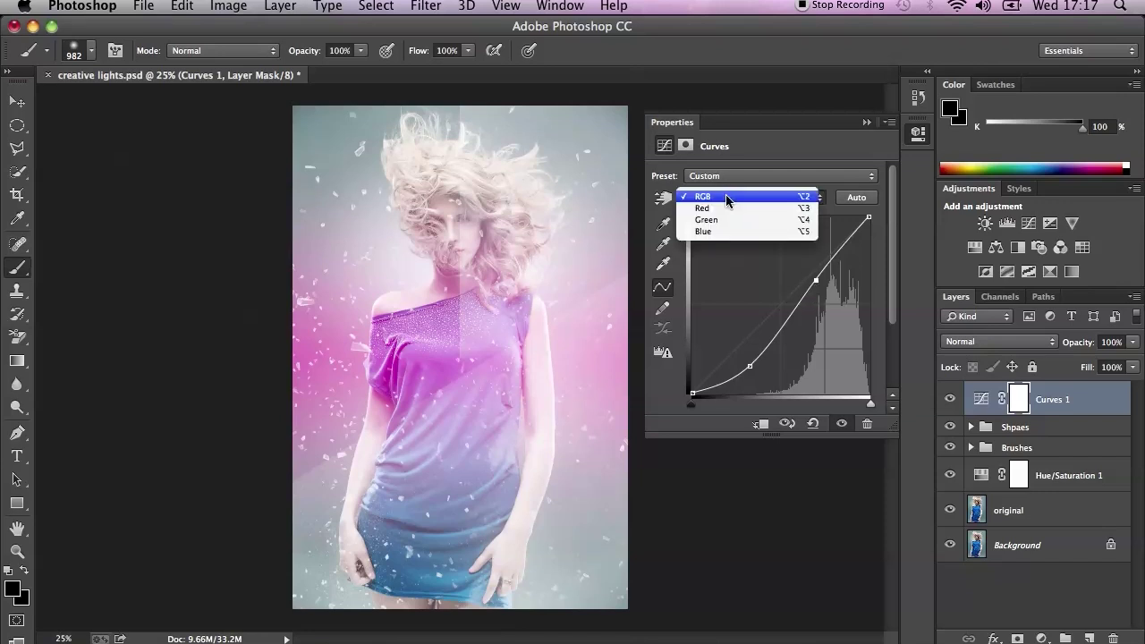
click(714, 231)
drag(694, 391, 675, 369)
drag(776, 306, 780, 312)
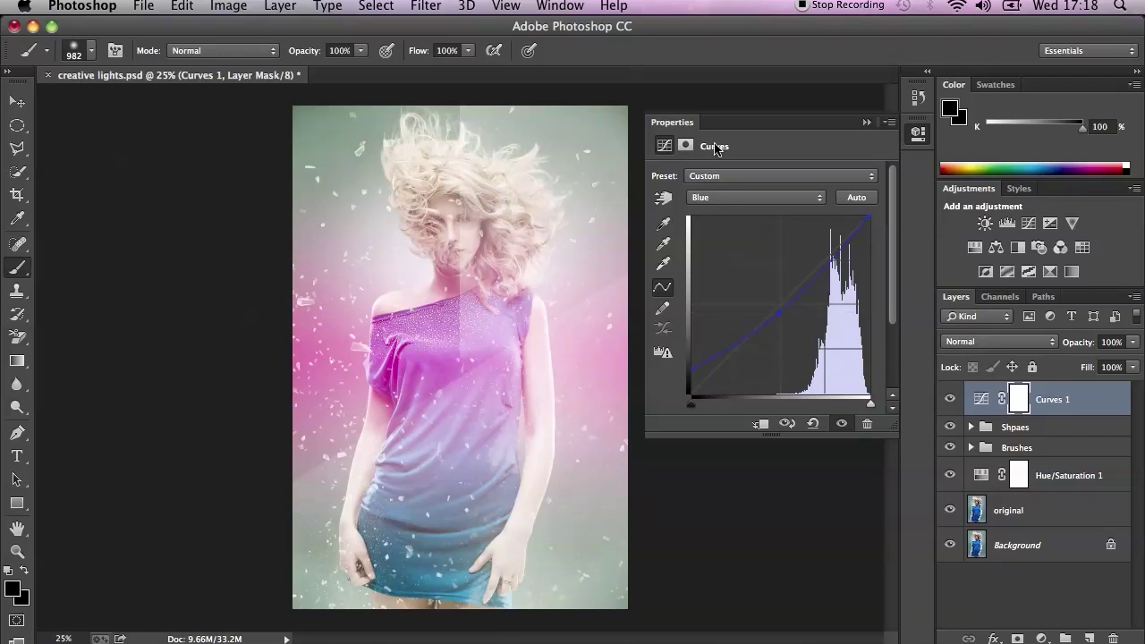
click(865, 122)
click(951, 399)
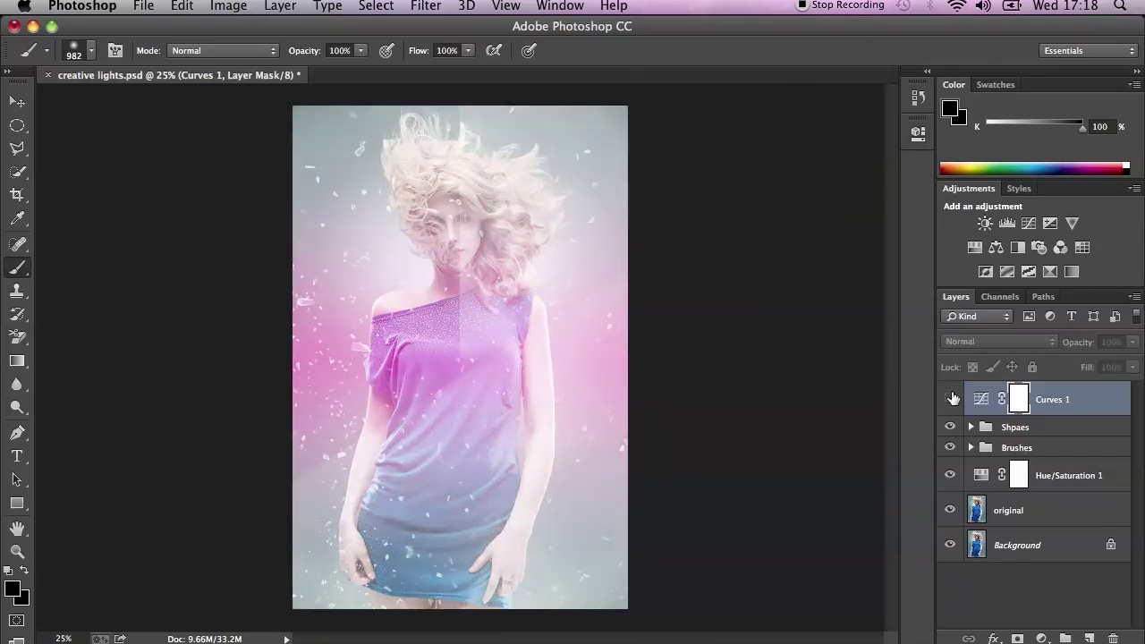
click(951, 399)
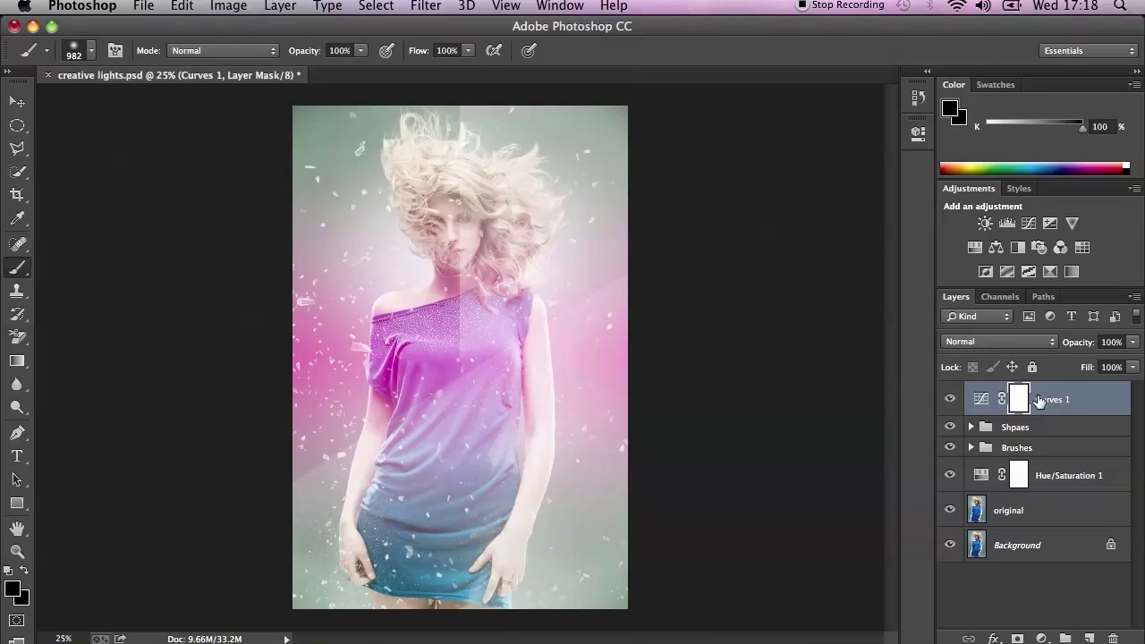
click(1042, 639)
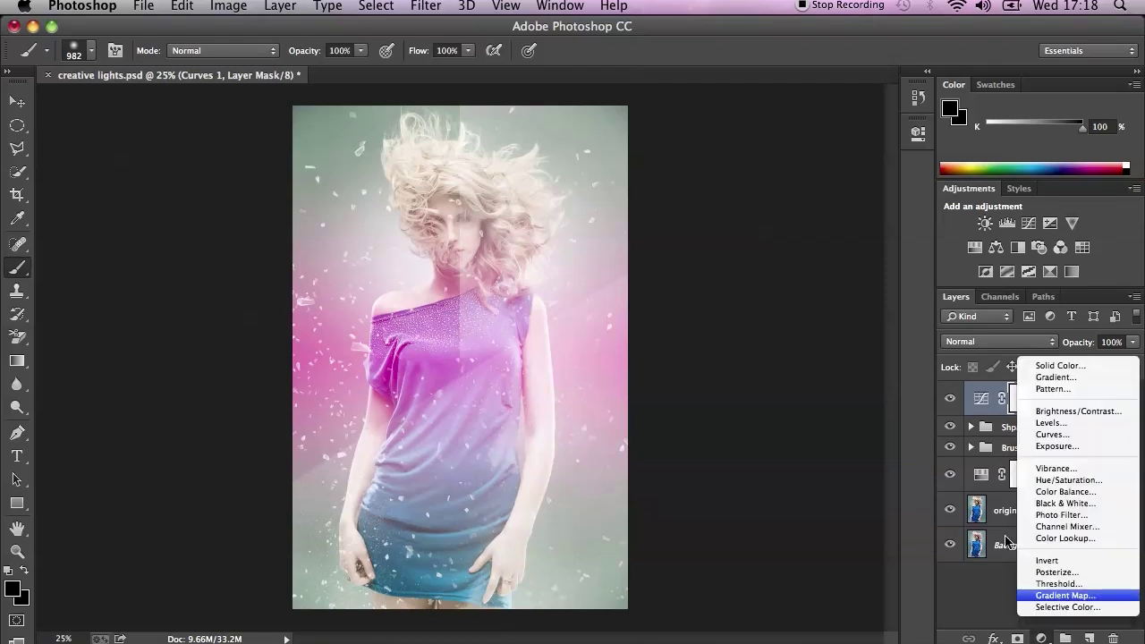
click(1063, 412)
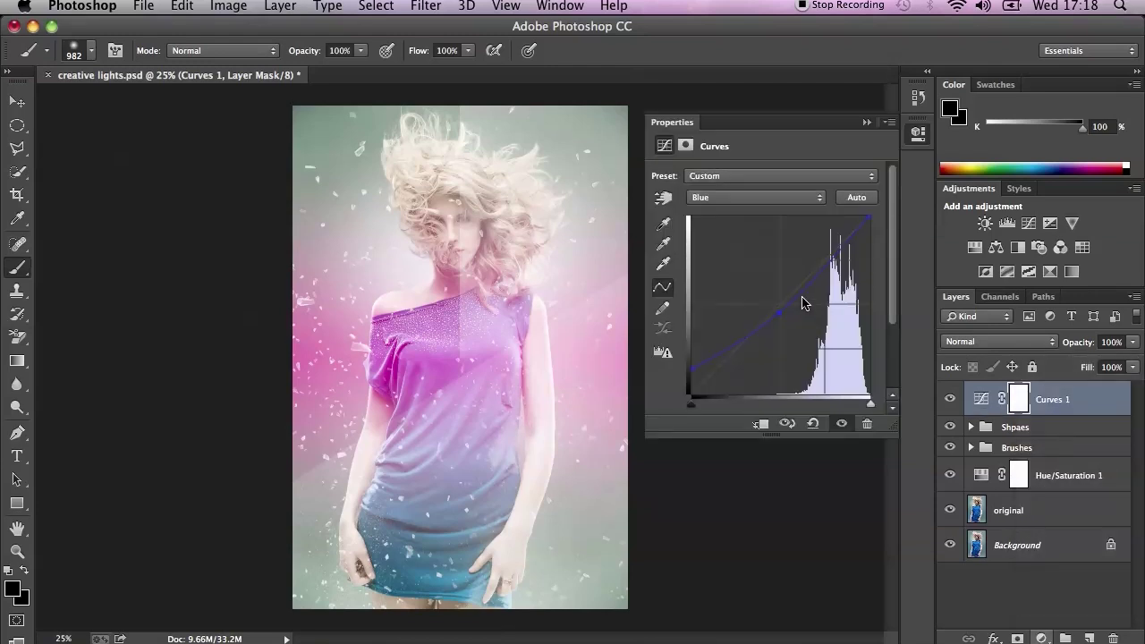
drag(775, 259, 735, 225)
right_click(1002, 403)
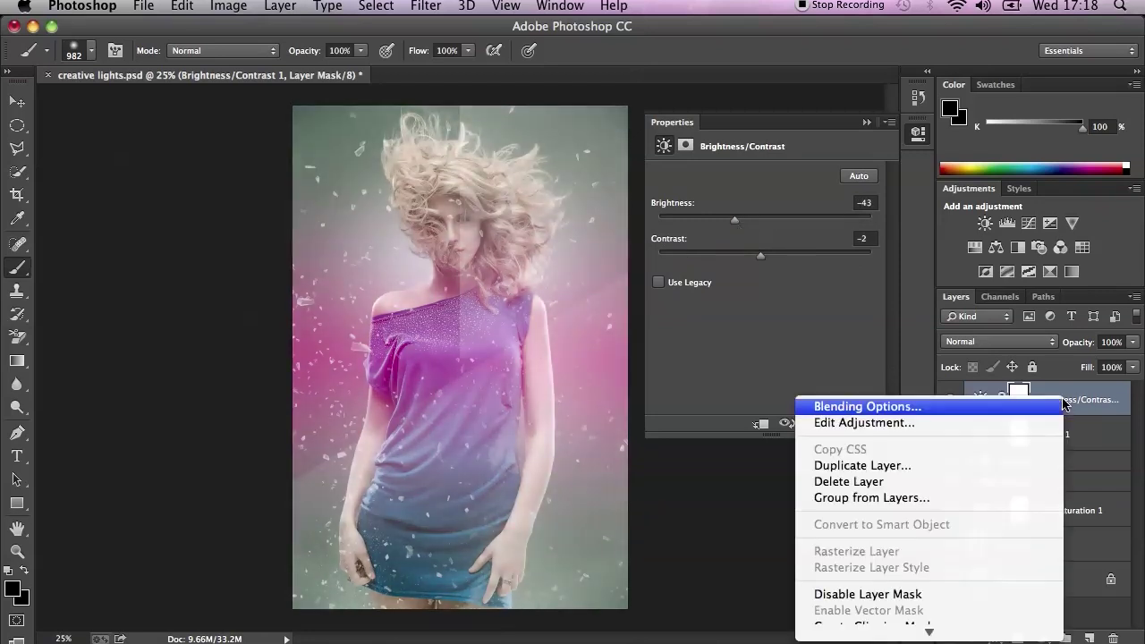
click(867, 484)
click(716, 256)
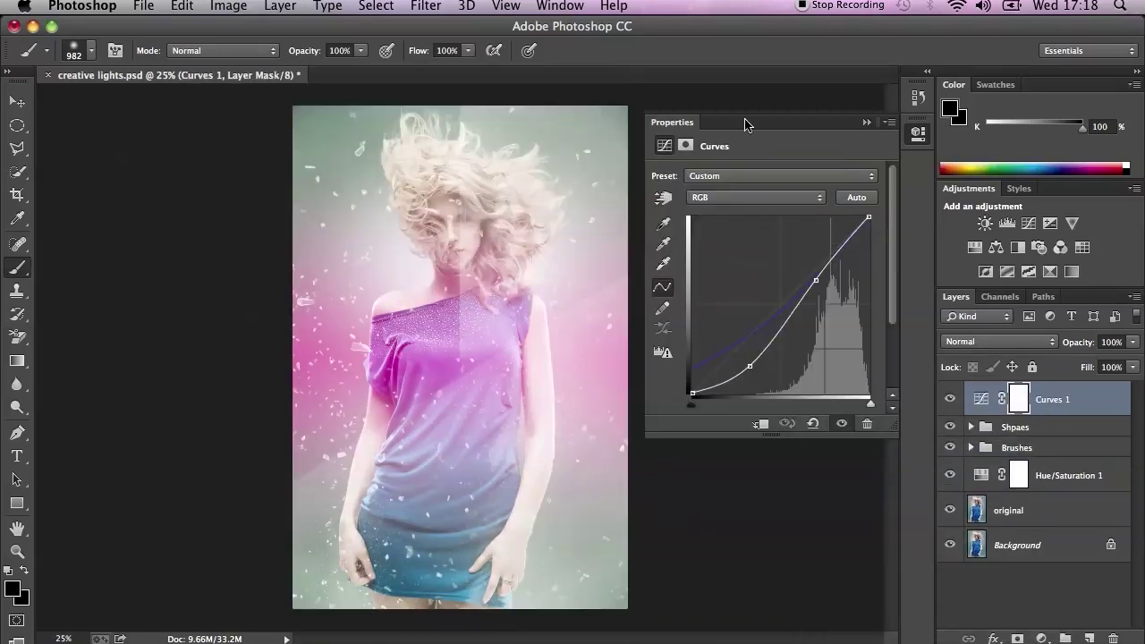
click(867, 123)
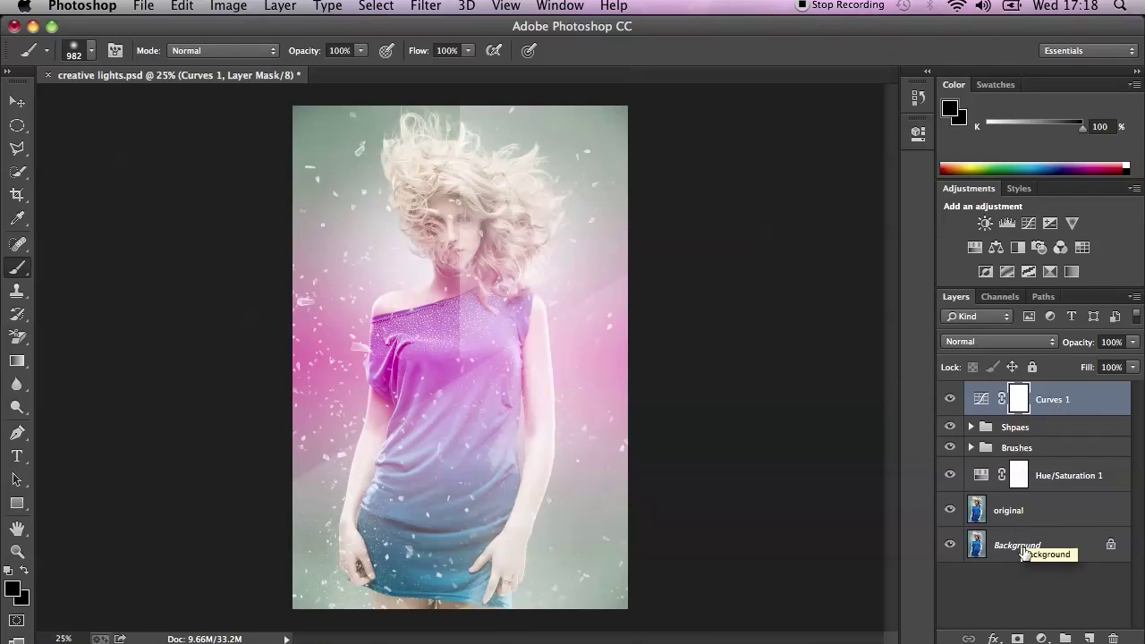
click(1029, 511)
- Duplicate the original layer as 'original copy', move it above Curves 1, and hide it
right_click(1031, 511)
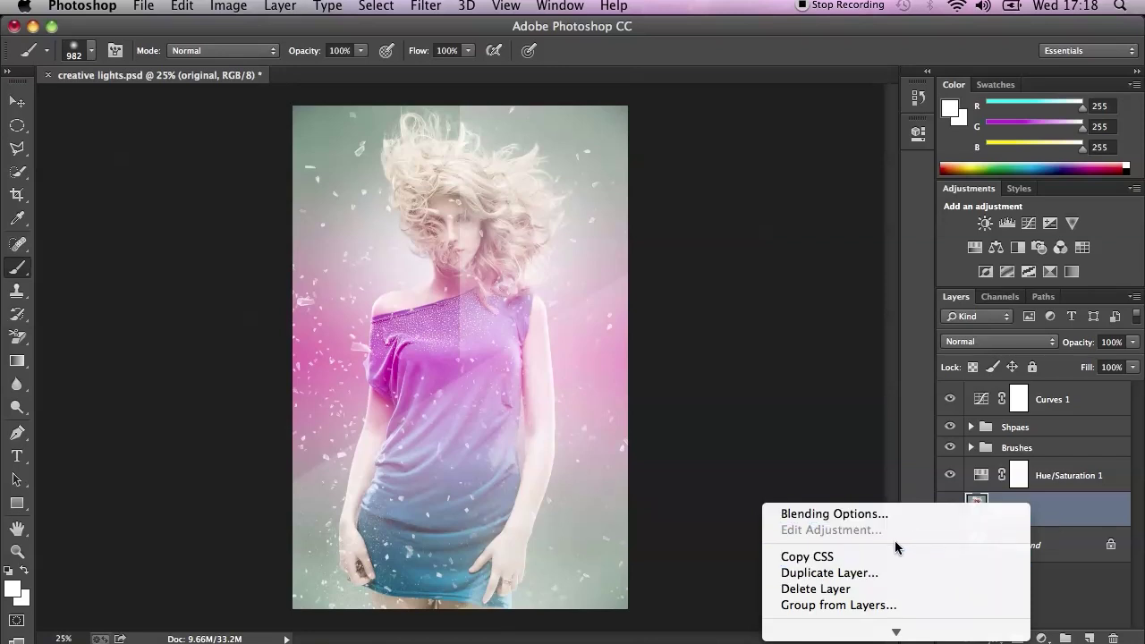
click(894, 577)
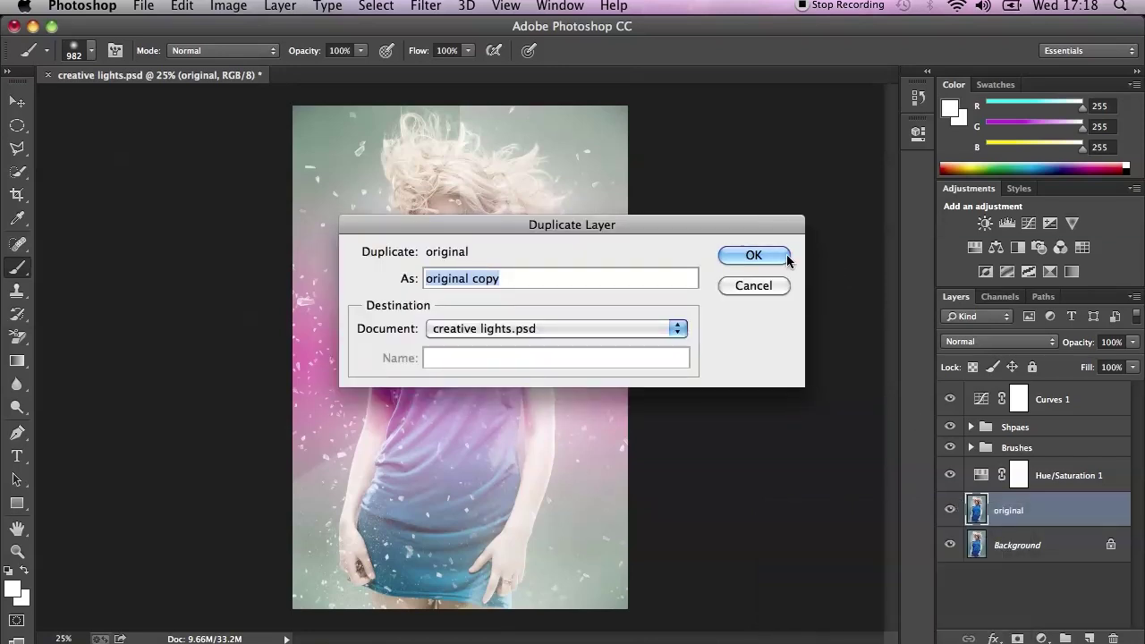
click(777, 254)
drag(1050, 517, 1026, 397)
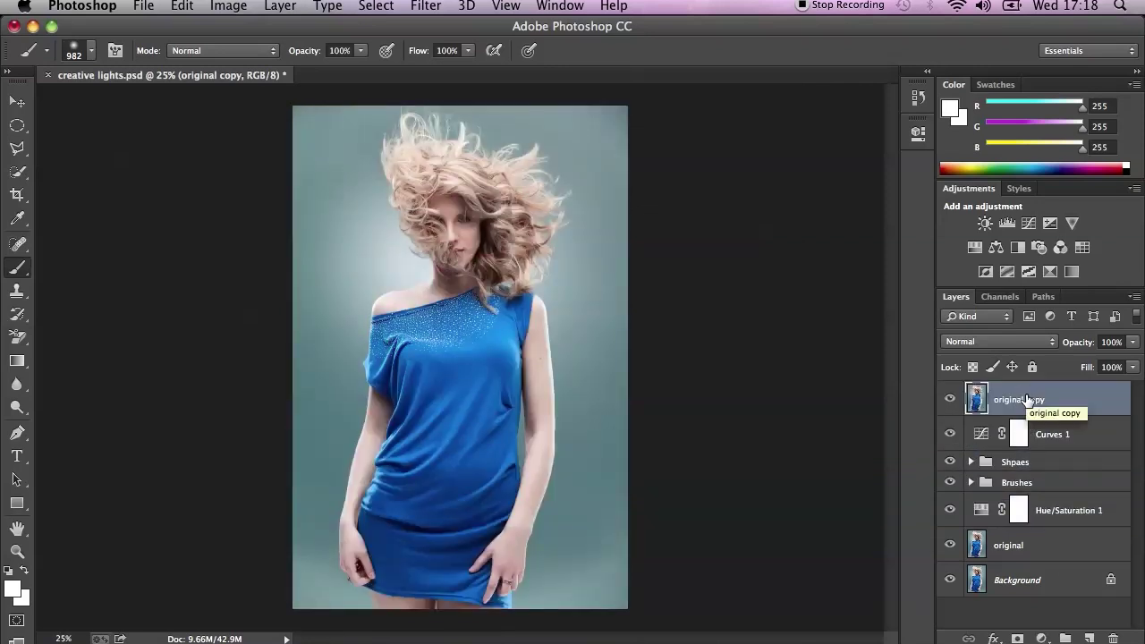
click(950, 399)
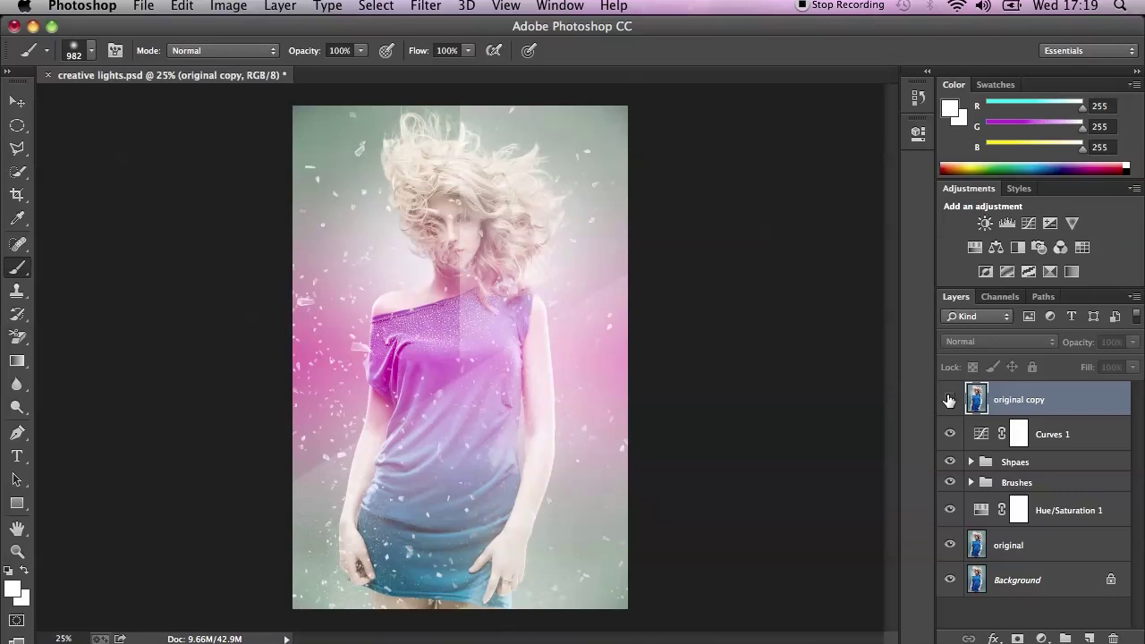
click(949, 400)
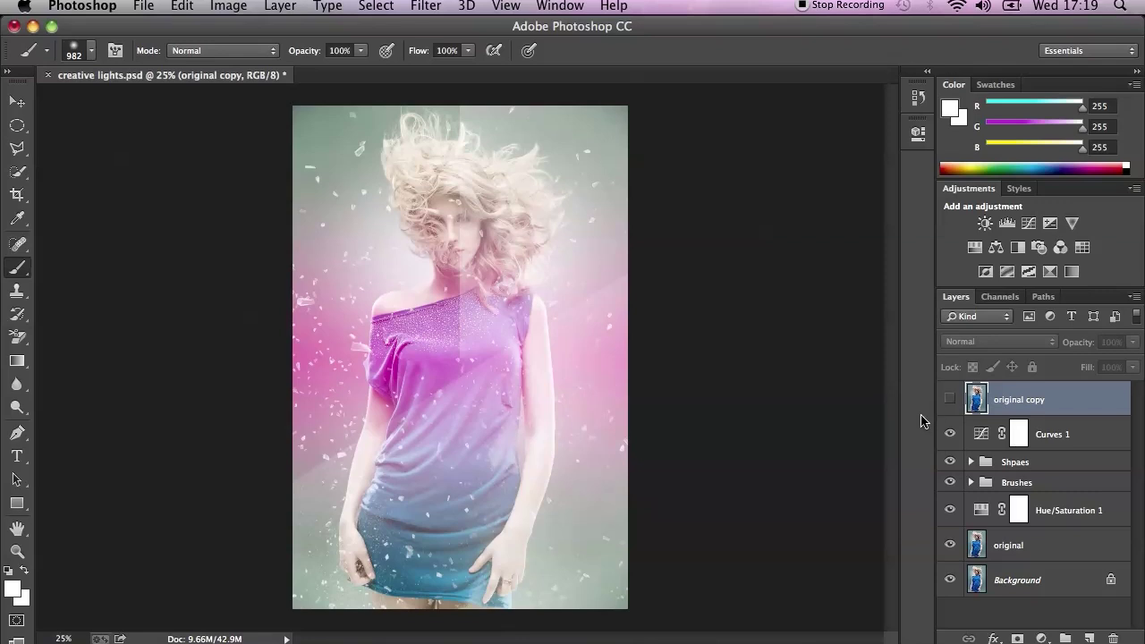